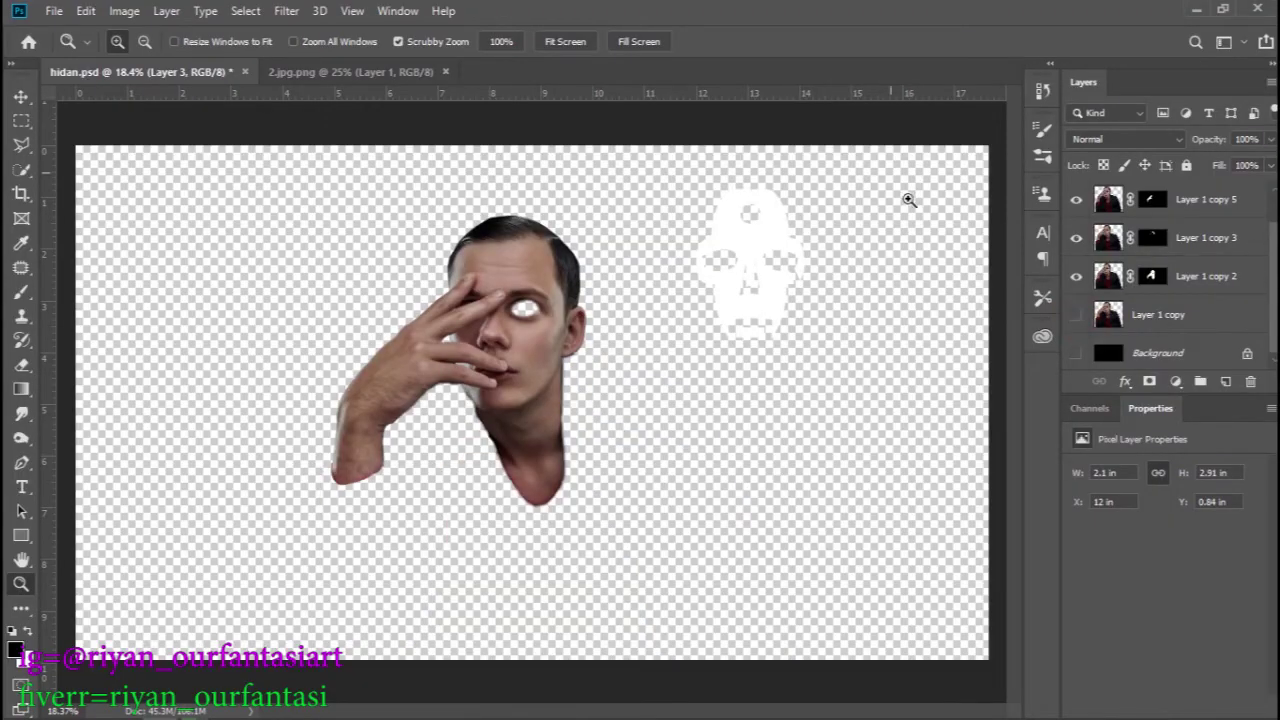
# Step: Hide the face and hair layers to inspect them, then show the black background and full photo
pyautogui.click(1076, 279)
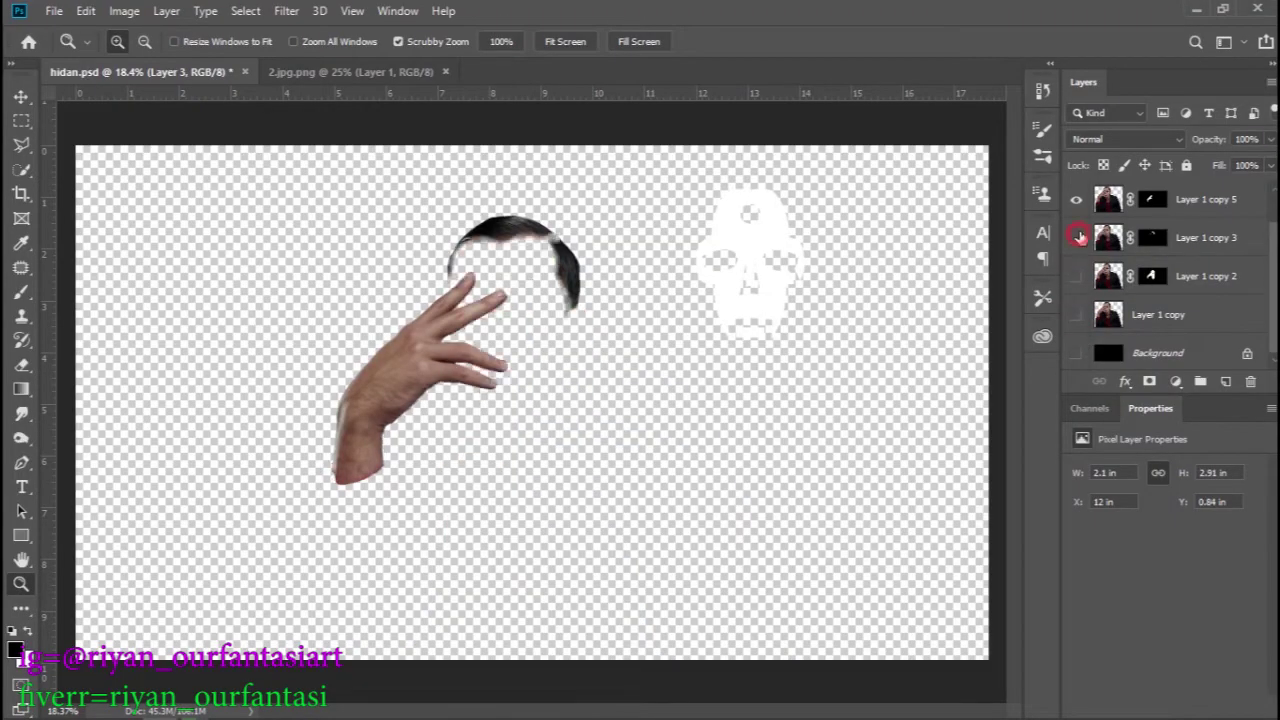
pyautogui.click(1077, 237)
pyautogui.scroll(1, 1078, 237)
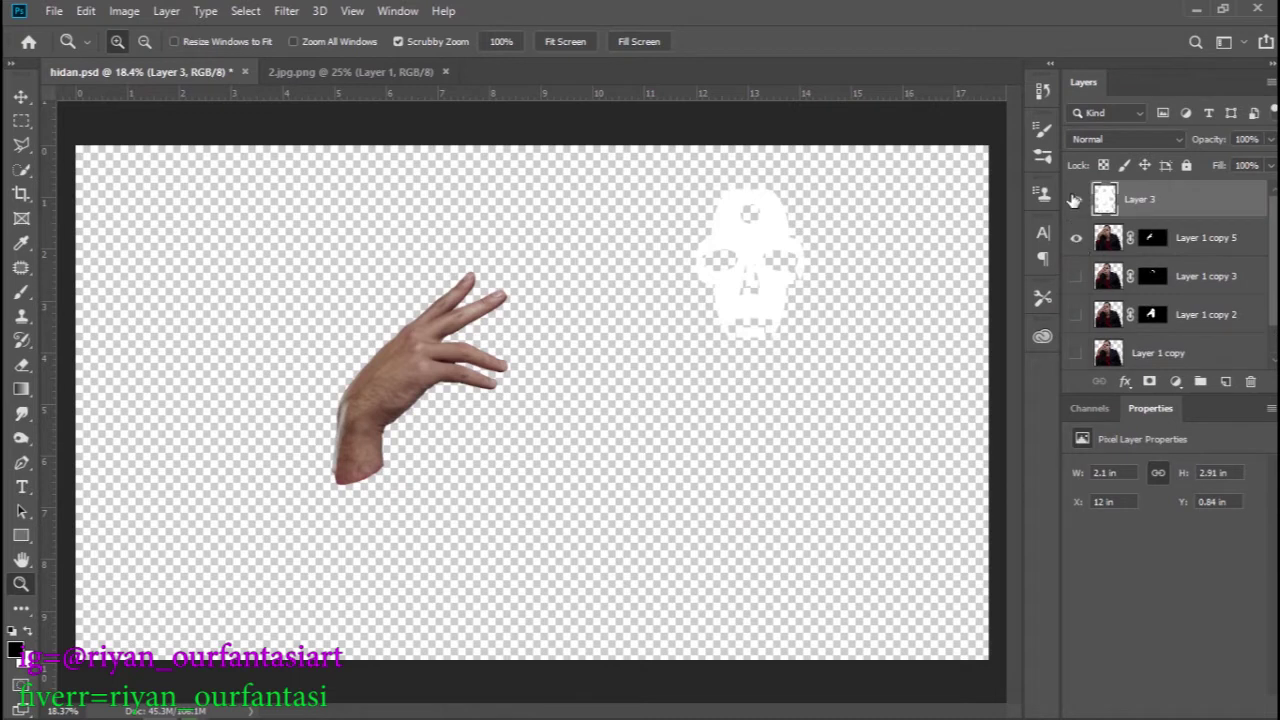
pyautogui.scroll(-1, 1085, 330)
pyautogui.click(1075, 350)
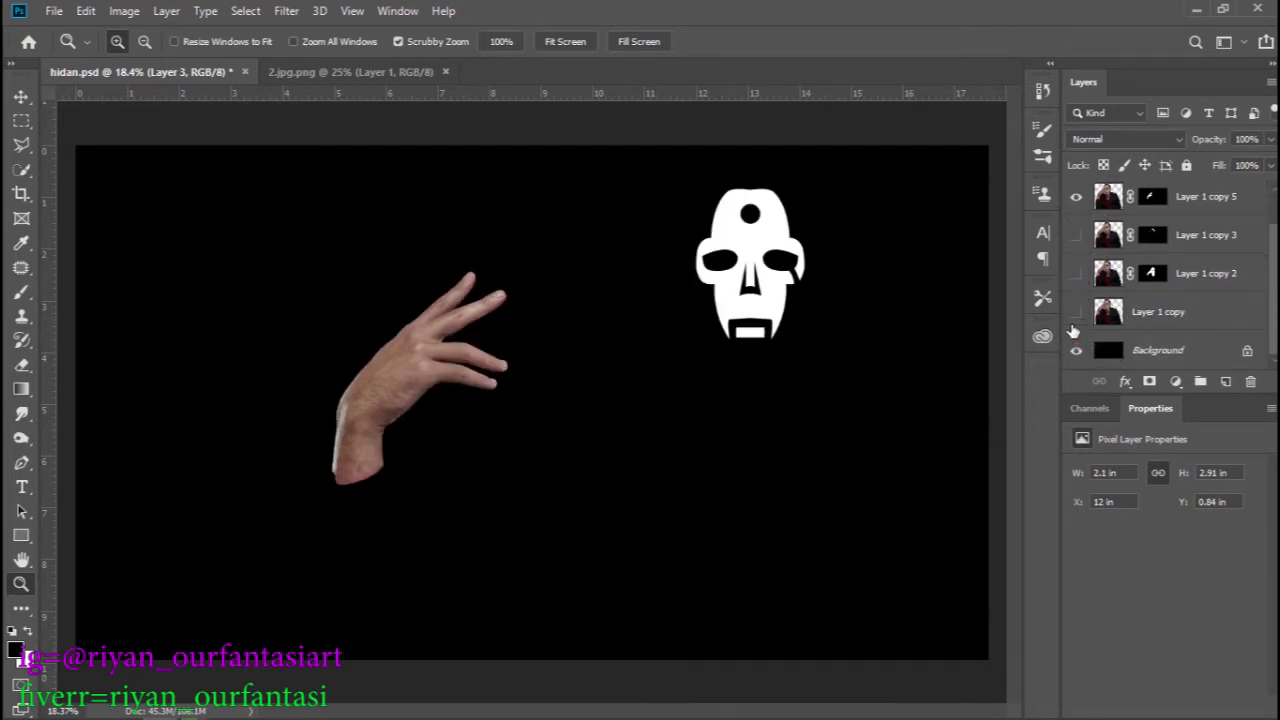
pyautogui.click(1077, 310)
pyautogui.scroll(1, 1080, 240)
pyautogui.scroll(-1, 1150, 260)
# Step: Move Layer 3's skull mask below Layer 1 copy 3, above the face, and start transforming it
pyautogui.click(1208, 274)
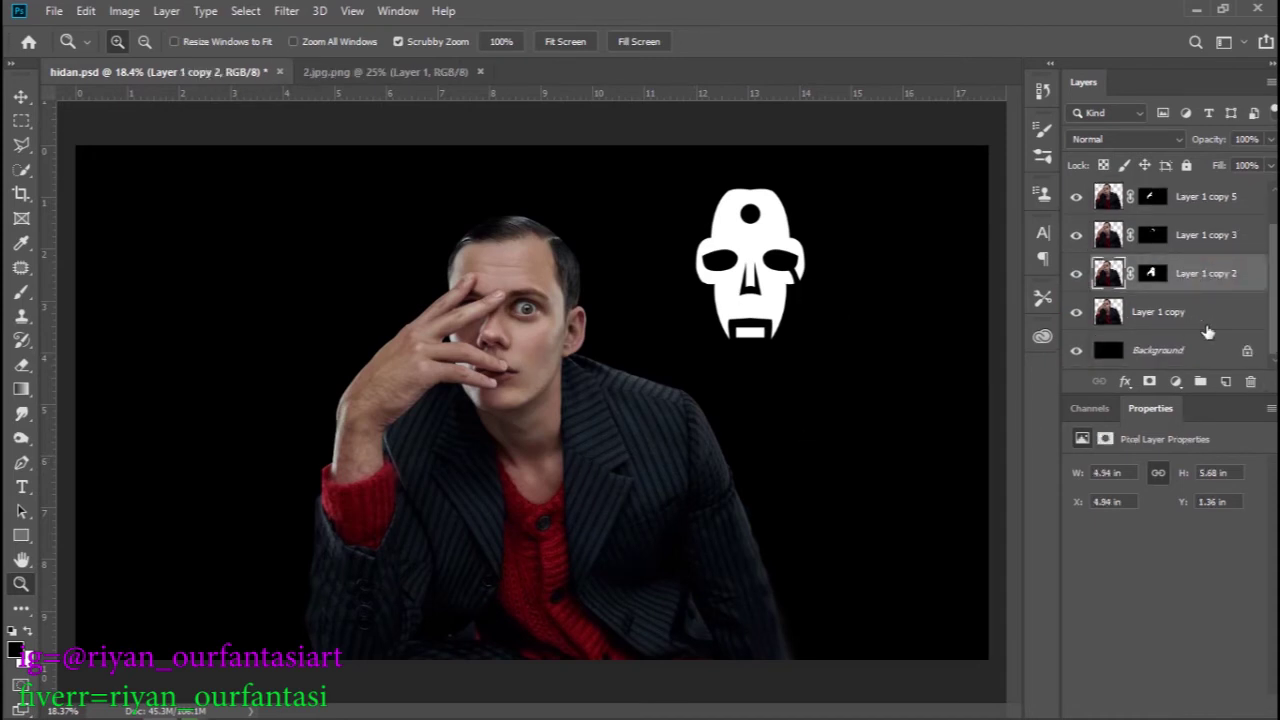
pyautogui.scroll(1, 1080, 213)
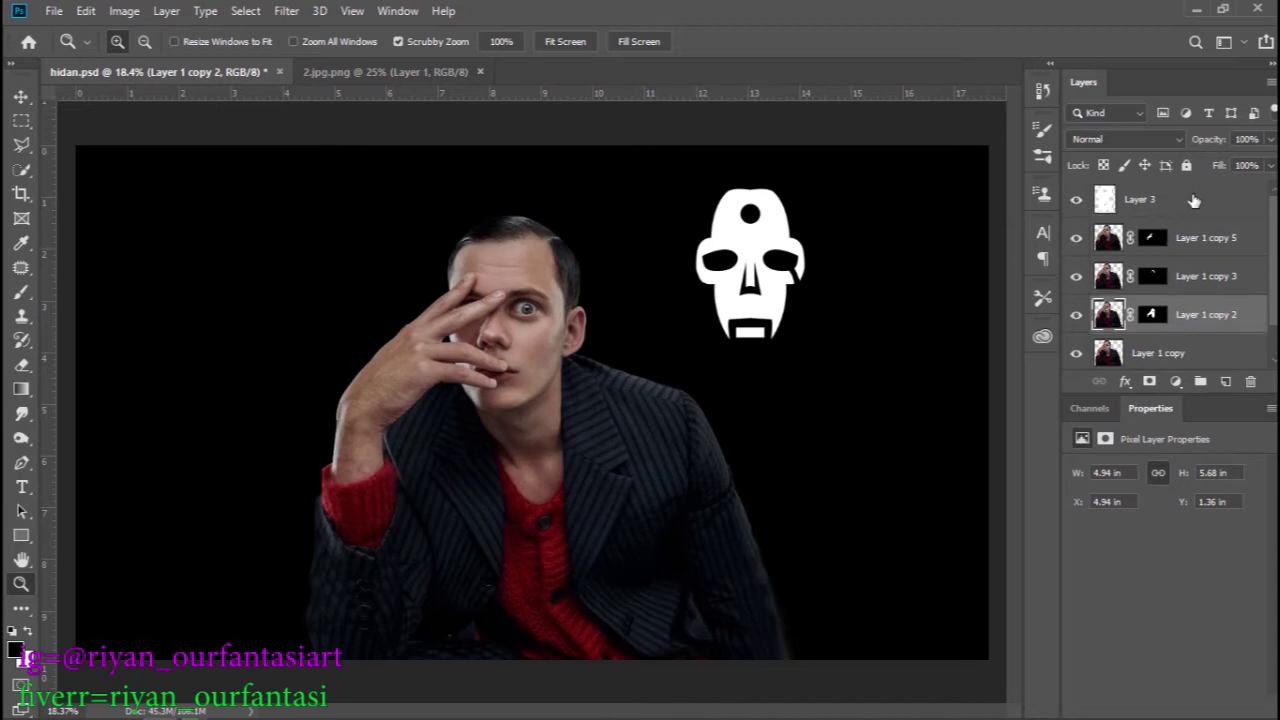
pyautogui.moveTo(1215, 199)
pyautogui.mouseDown()
pyautogui.moveTo(1228, 314)
pyautogui.moveTo(1228, 296)
pyautogui.mouseUp()
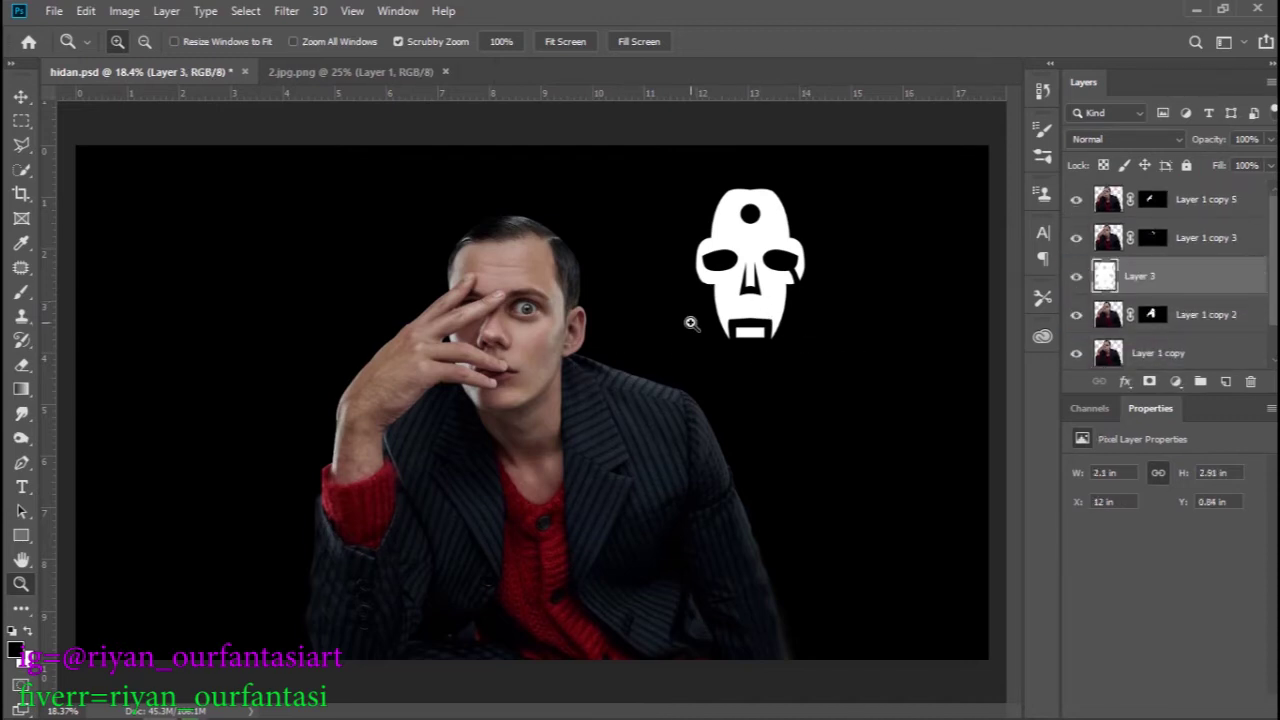
pyautogui.click(21, 120)
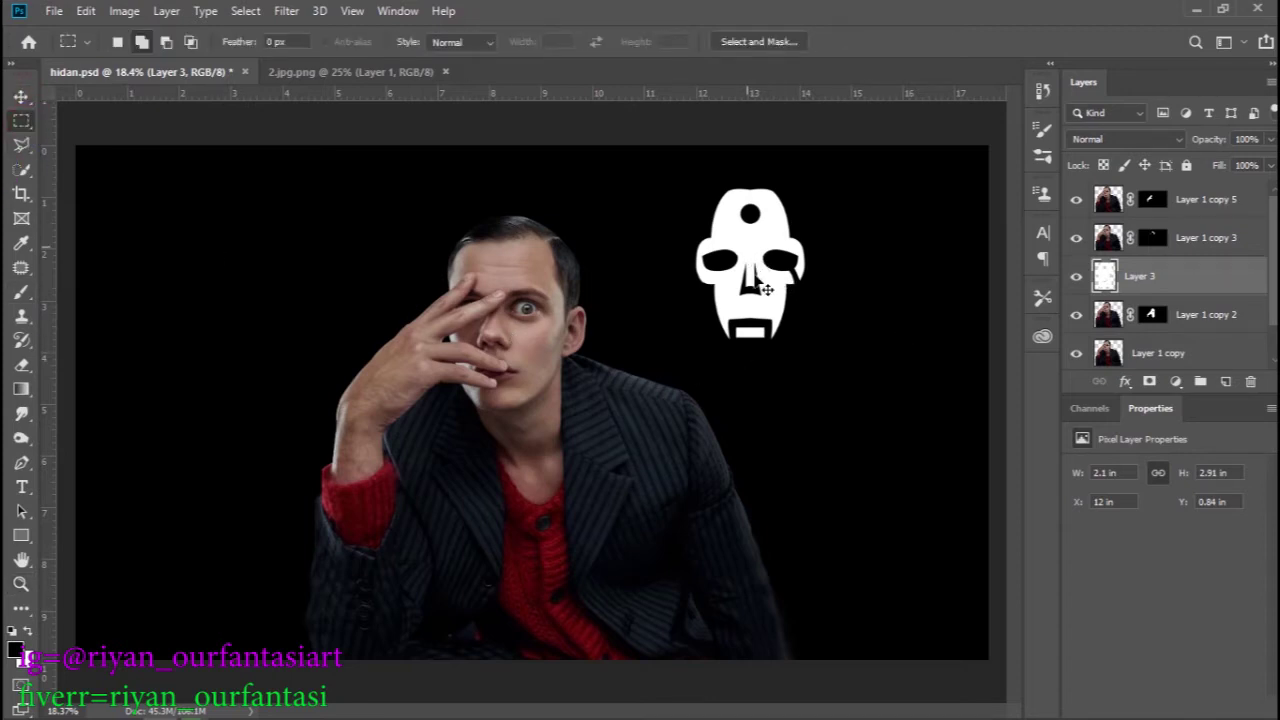
pyautogui.hotkey('ctrl', 't')
# Step: Drag the white skull mask from the upper right onto the man's face and zoom in
pyautogui.moveTo(755, 255)
pyautogui.mouseDown()
pyautogui.moveTo(472, 365)
pyautogui.moveTo(501, 306)
pyautogui.mouseUp()
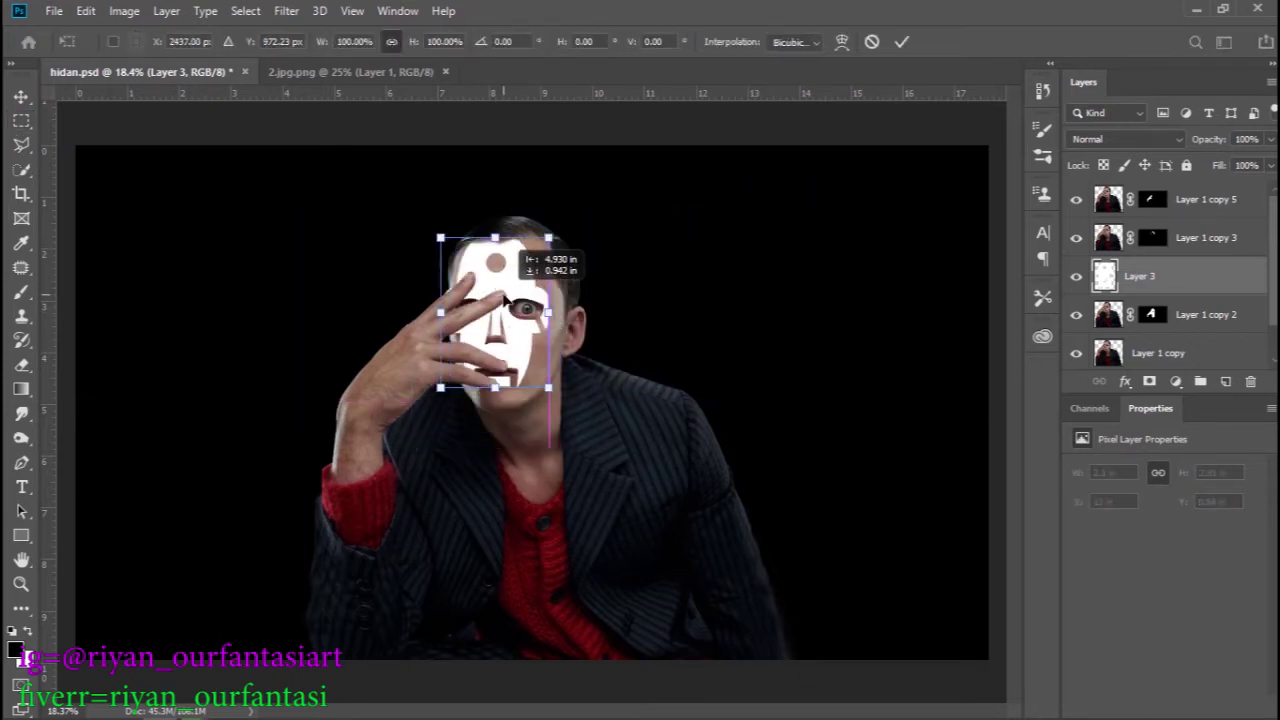
pyautogui.rightClick(534, 335)
pyautogui.click(616, 329)
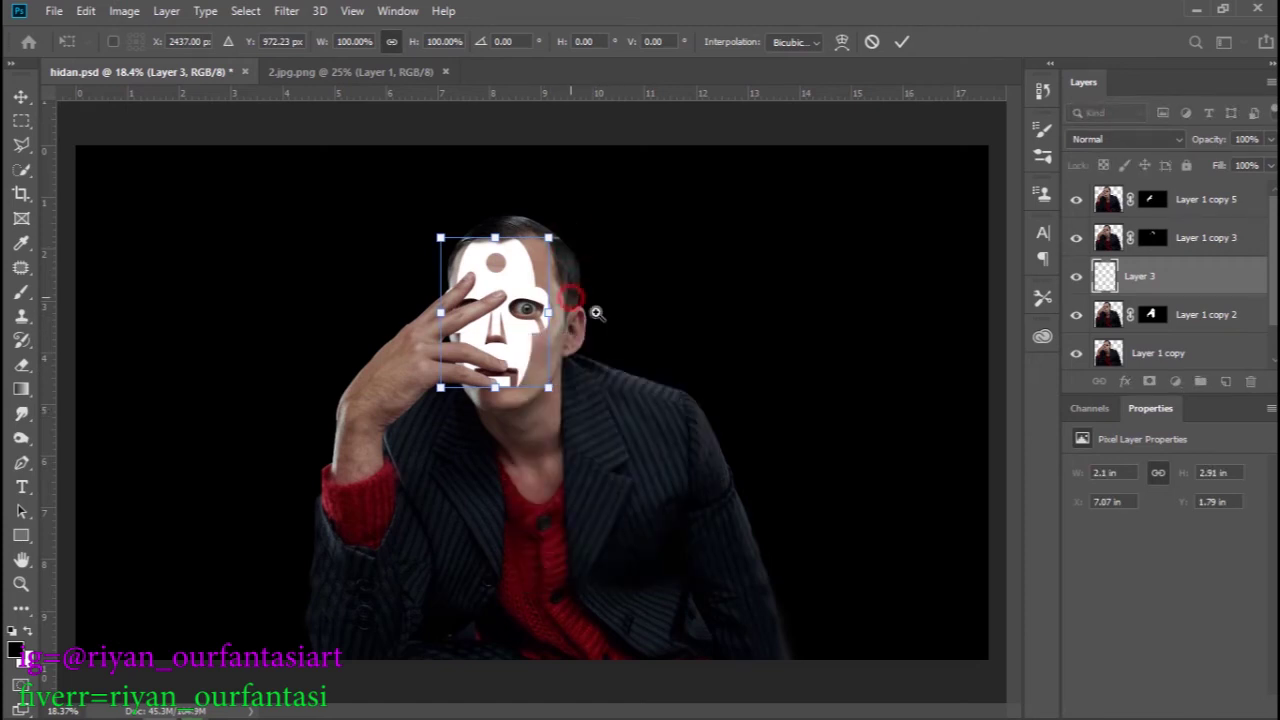
pyautogui.moveTo(570, 297); pyautogui.dragTo(651, 346)
pyautogui.rightClick(441, 337)
# Step: Warp the mask's mesh to curve around the face, shifting cut-outs and raising its top over the forehead
pyautogui.click(495, 462)
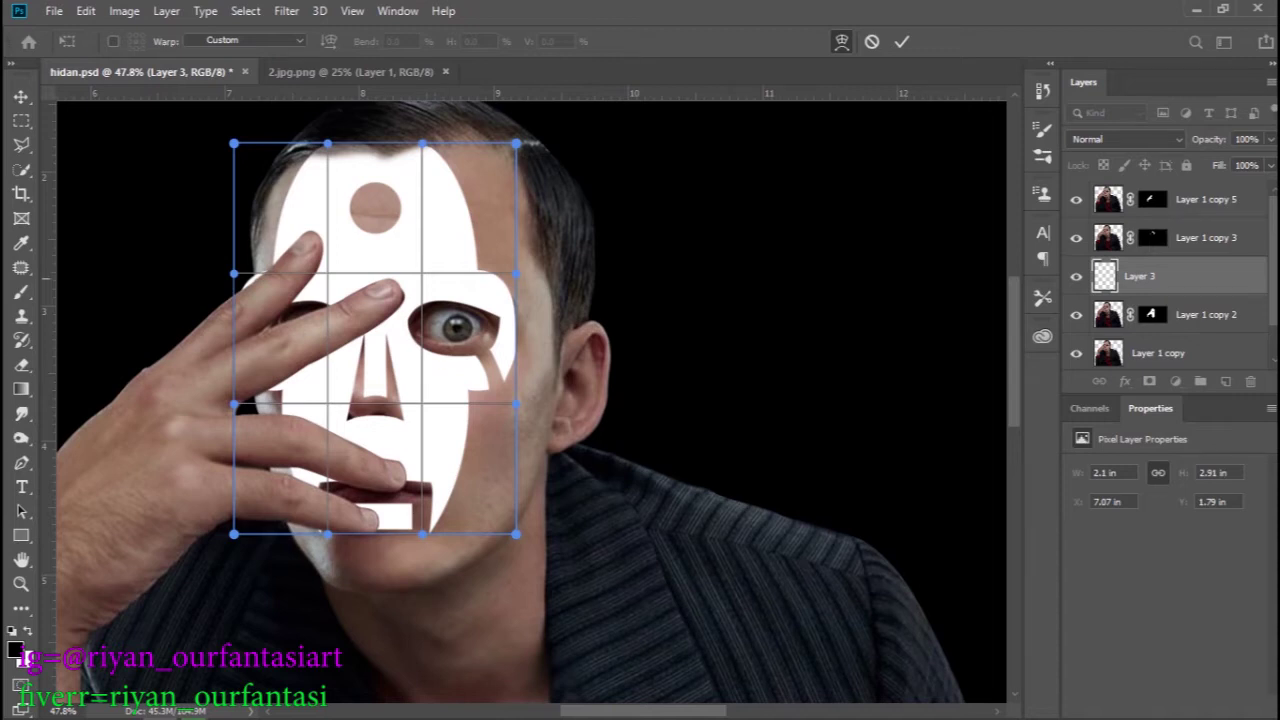
pyautogui.moveTo(375, 440)
pyautogui.mouseDown()
pyautogui.moveTo(362, 453)
pyautogui.moveTo(381, 458)
pyautogui.mouseUp()
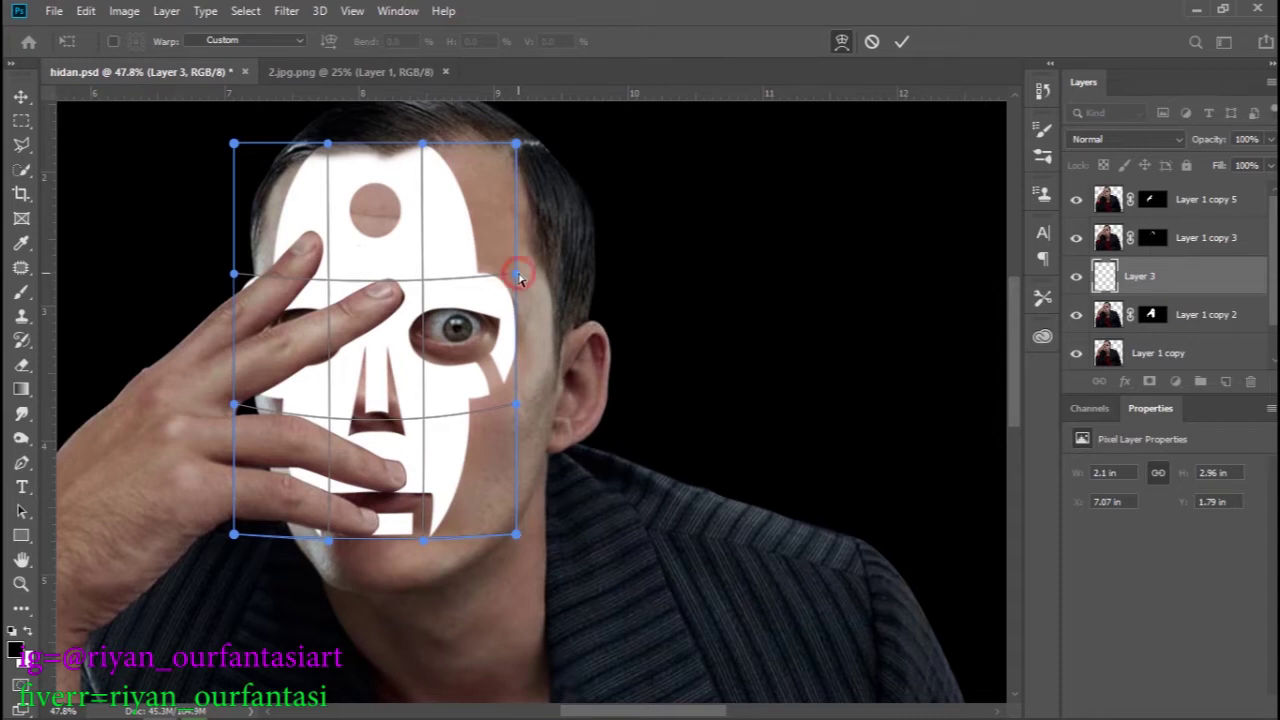
pyautogui.moveTo(514, 272); pyautogui.dragTo(541, 229)
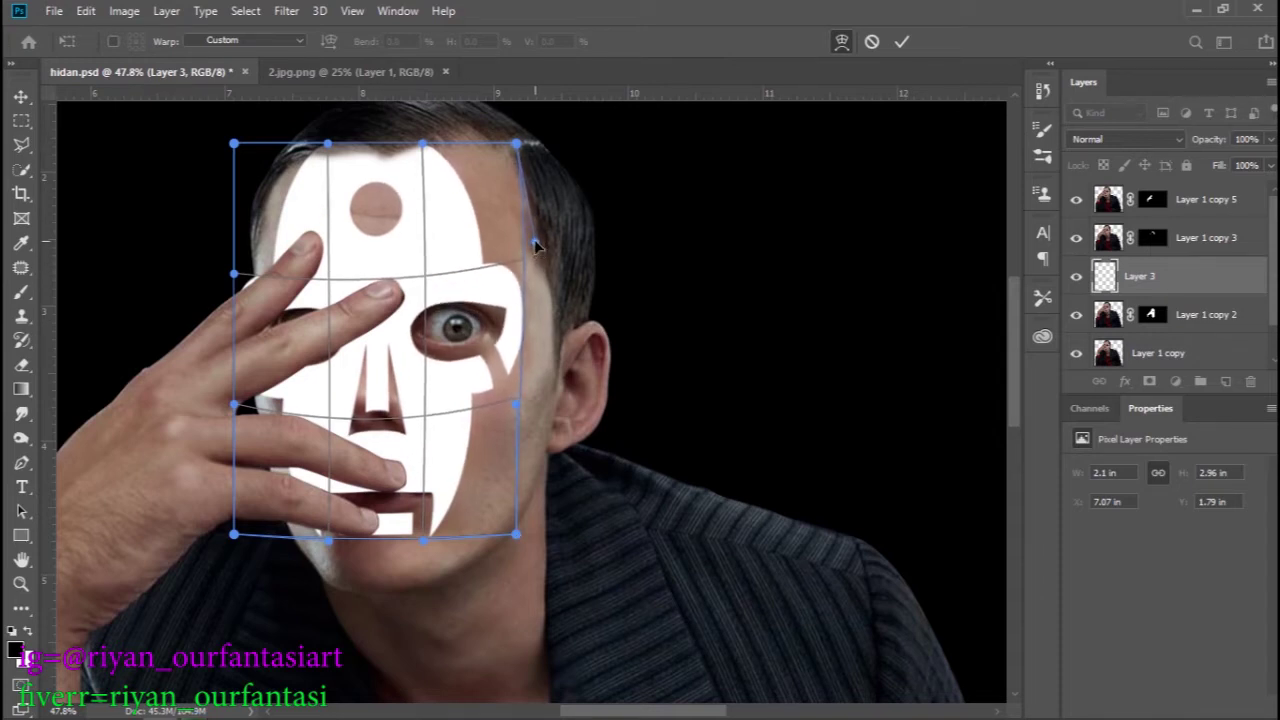
pyautogui.moveTo(380, 408); pyautogui.dragTo(360, 372)
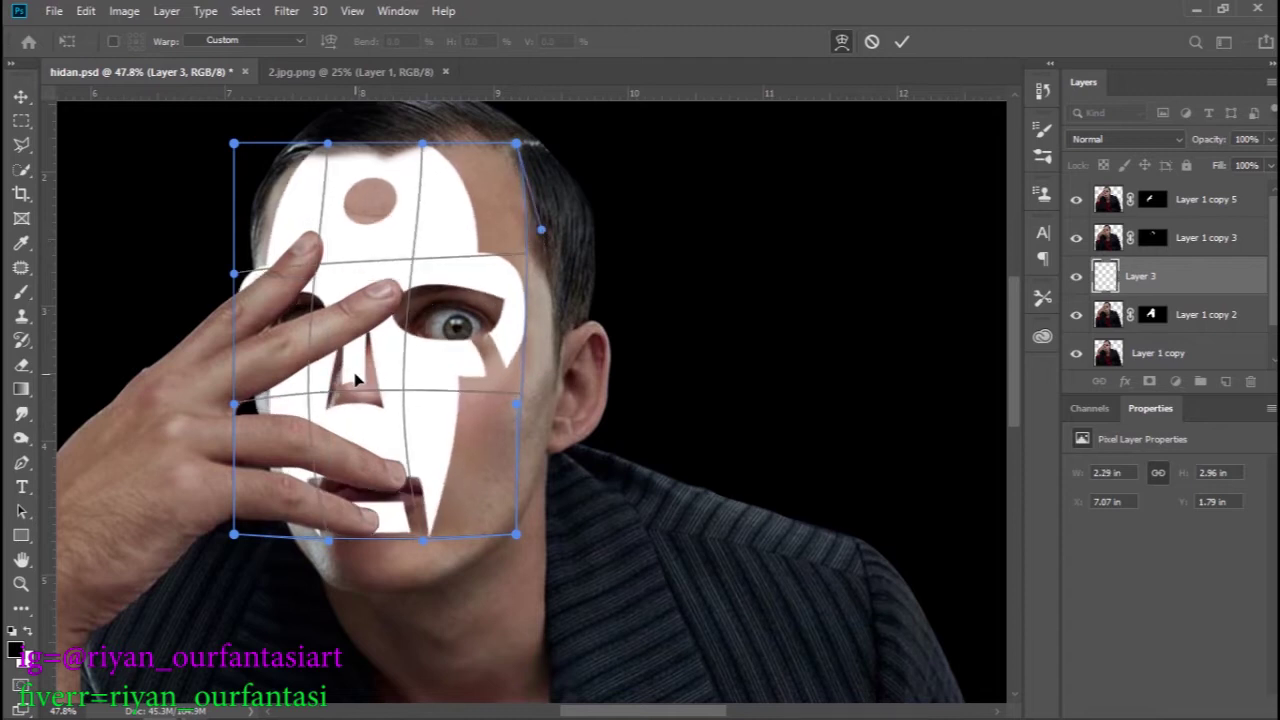
pyautogui.moveTo(362, 288); pyautogui.dragTo(388, 300)
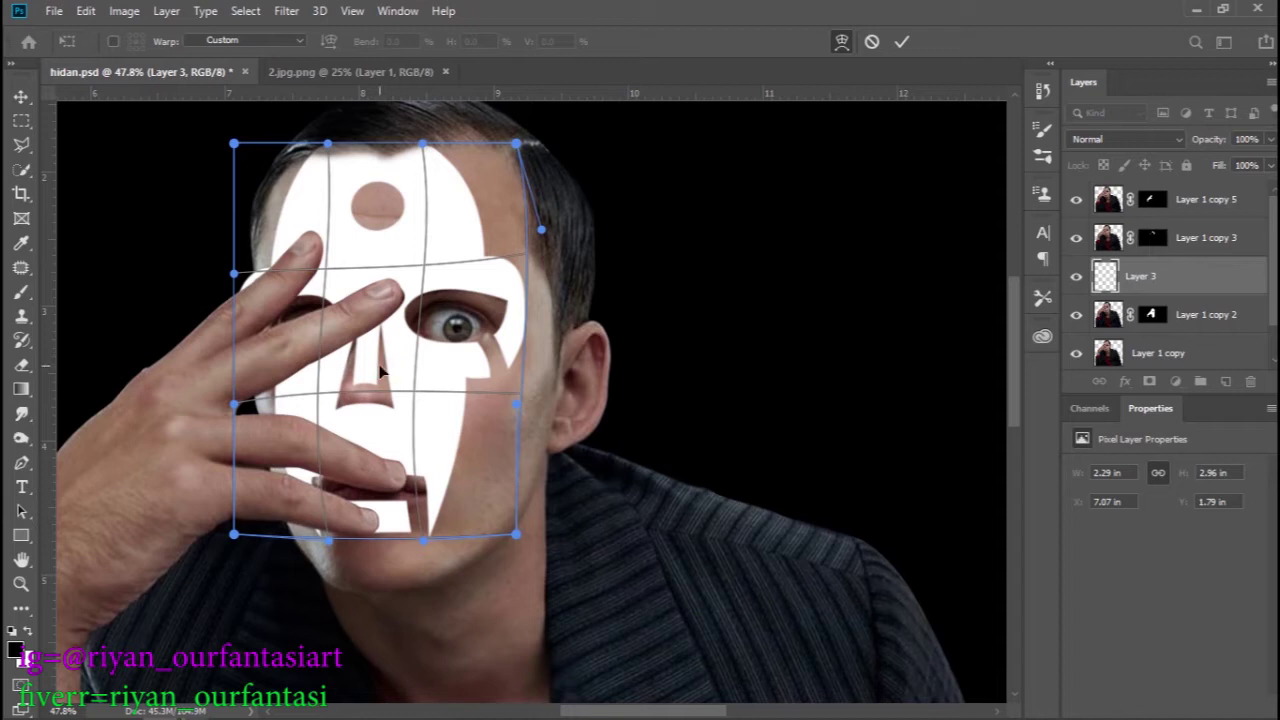
pyautogui.moveTo(483, 290)
pyautogui.mouseDown()
pyautogui.moveTo(466, 309)
pyautogui.moveTo(485, 315)
pyautogui.mouseUp()
pyautogui.moveTo(333, 297); pyautogui.dragTo(309, 307)
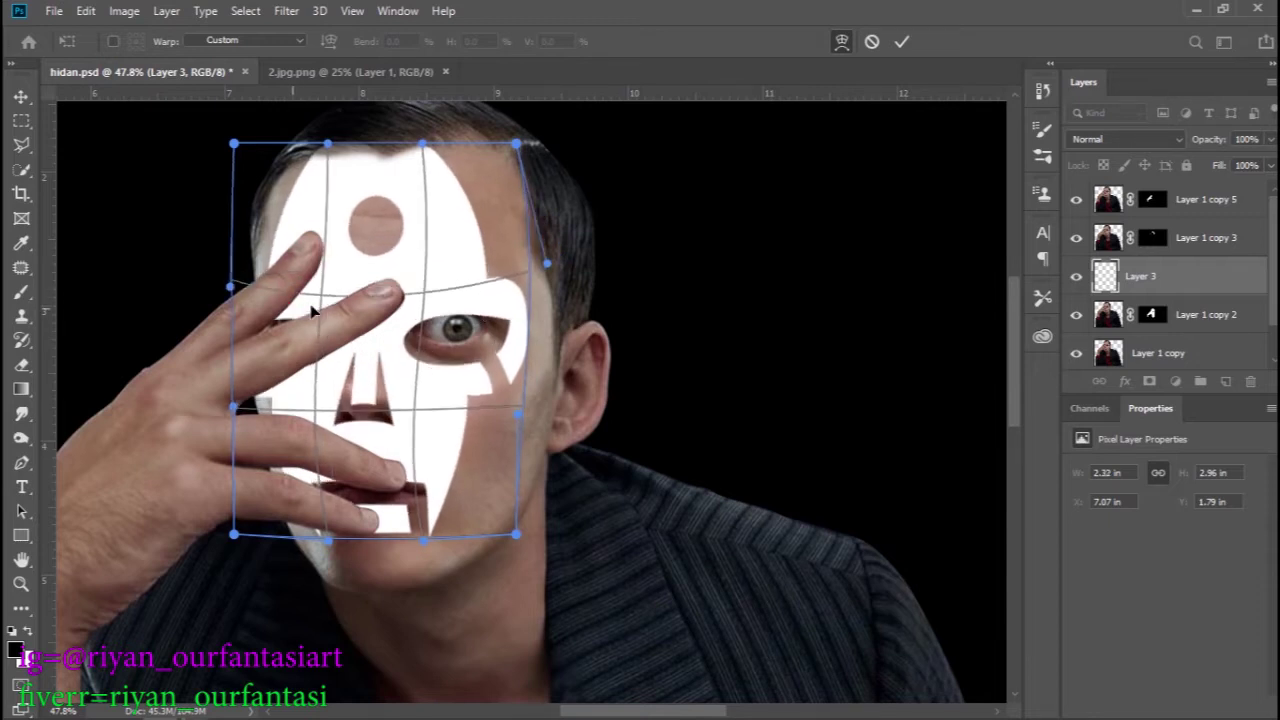
pyautogui.moveTo(449, 171)
pyautogui.mouseDown()
pyautogui.moveTo(457, 160)
pyautogui.moveTo(306, 152)
pyautogui.mouseUp()
pyautogui.scroll(3, 443, 229)
# Step: Refine the warp mesh around the mask's forehead circle, nose and eye area
pyautogui.moveTo(340, 295)
pyautogui.mouseDown()
pyautogui.moveTo(335, 313)
pyautogui.moveTo(337, 295)
pyautogui.mouseUp()
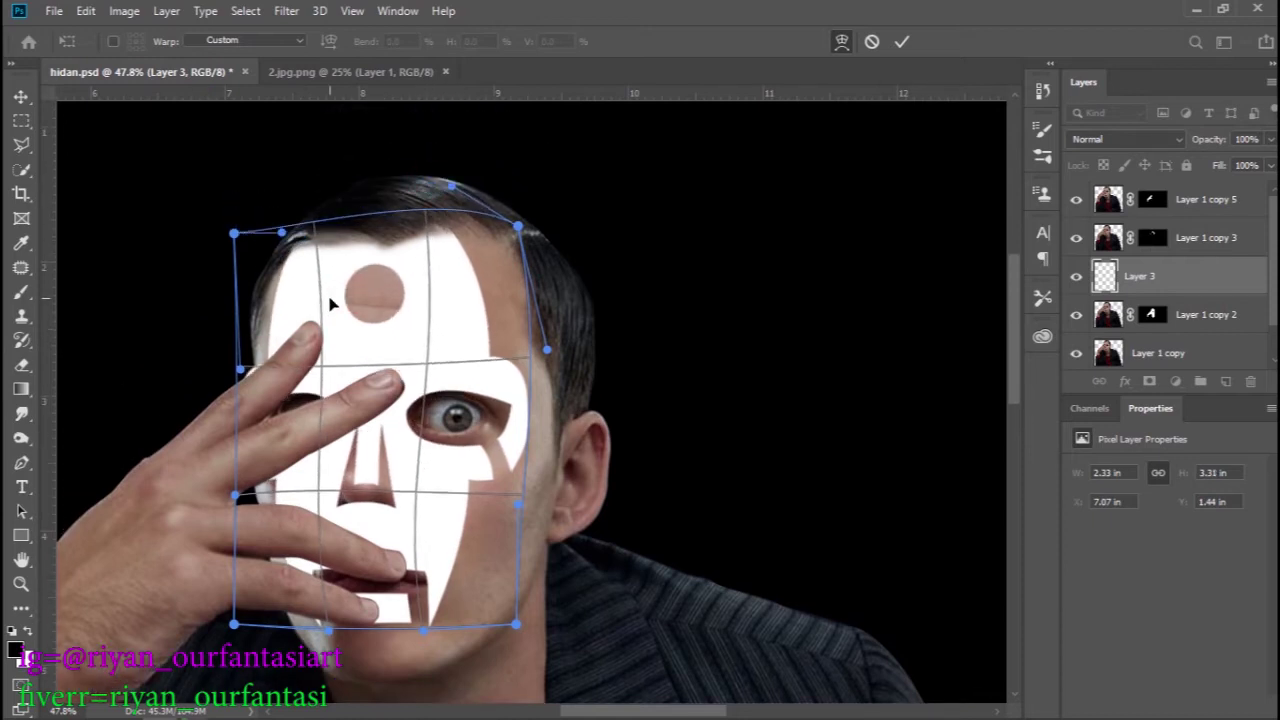
pyautogui.scroll(-2, 405, 425)
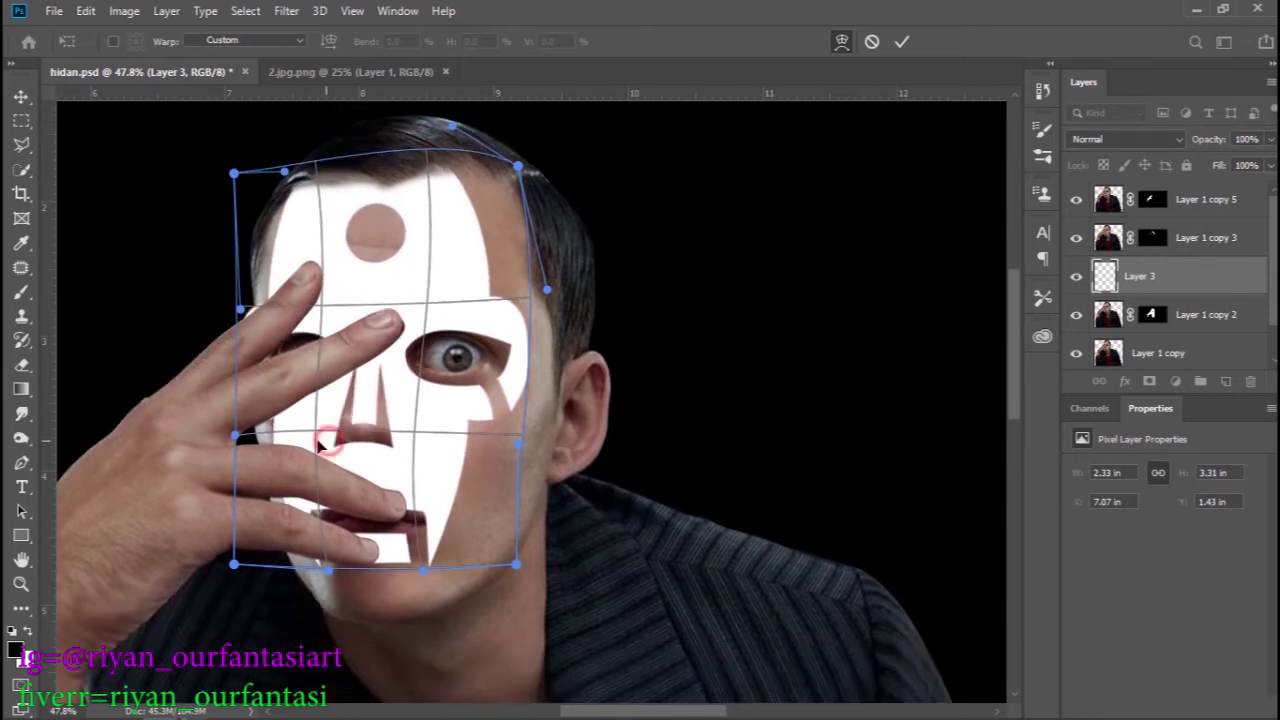
pyautogui.moveTo(329, 437); pyautogui.dragTo(324, 428)
pyautogui.moveTo(337, 347); pyautogui.dragTo(374, 451)
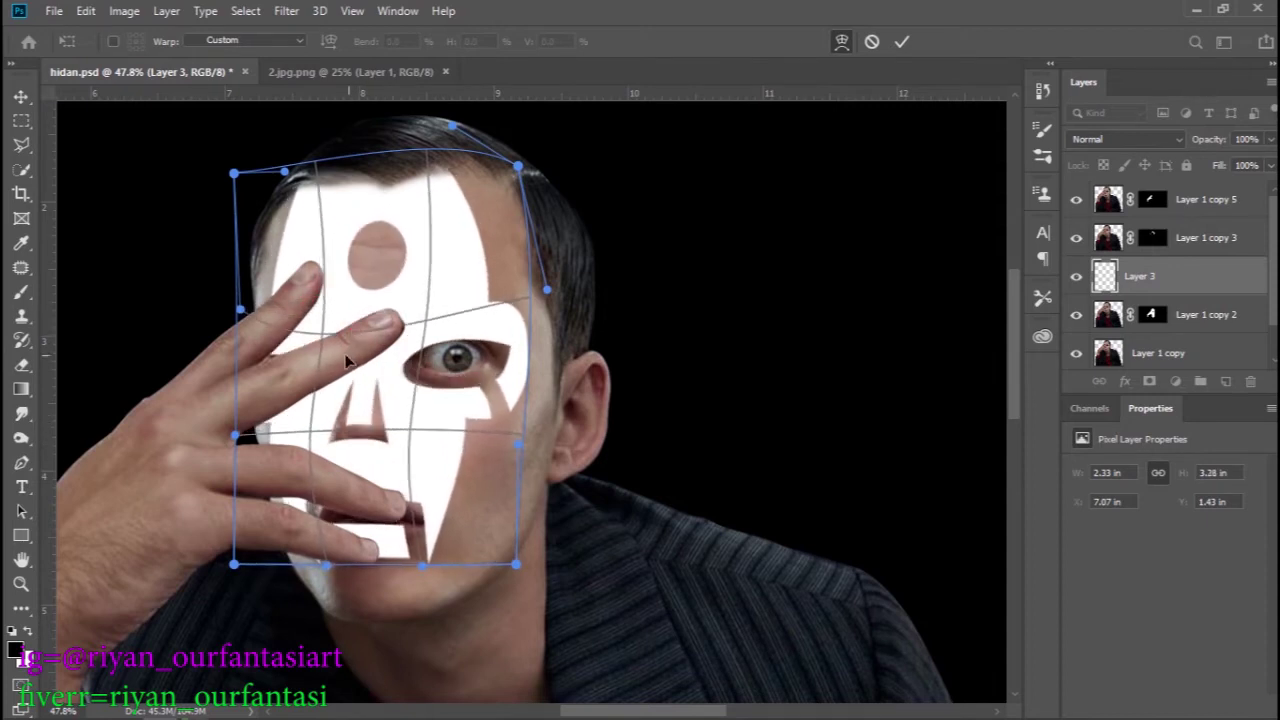
pyautogui.moveTo(357, 336)
pyautogui.mouseDown()
pyautogui.moveTo(298, 330)
pyautogui.moveTo(298, 286)
pyautogui.mouseUp()
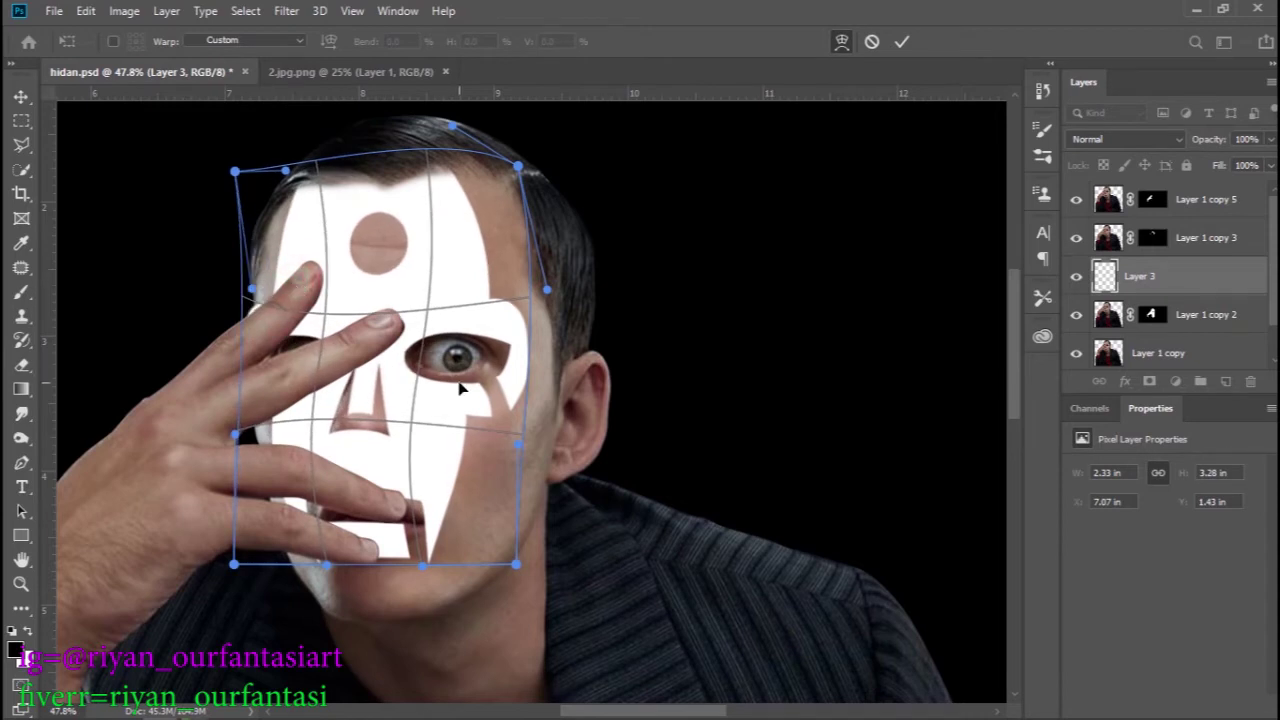
pyautogui.scroll(-3, 456, 329)
pyautogui.scroll(-2, 516, 399)
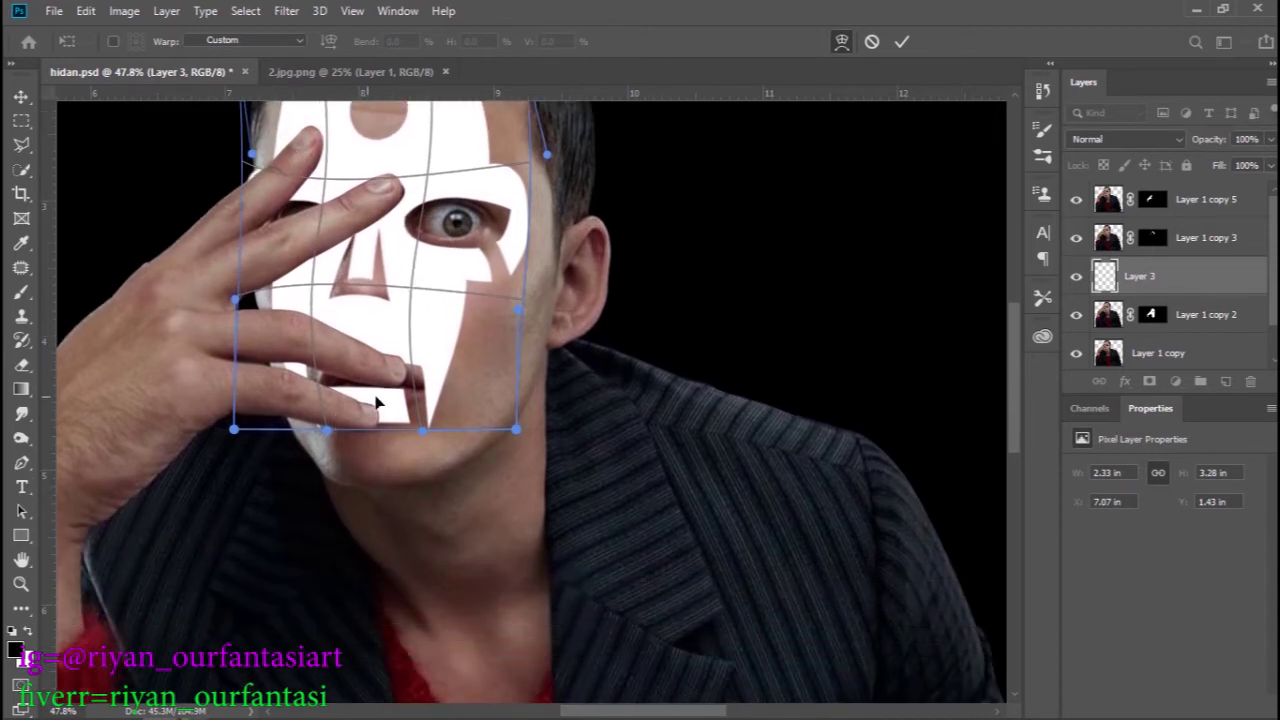
# Step: Stretch the mask over the chin and left cheek, align the eye hole, and commit the warp
pyautogui.moveTo(380, 430); pyautogui.dragTo(383, 463)
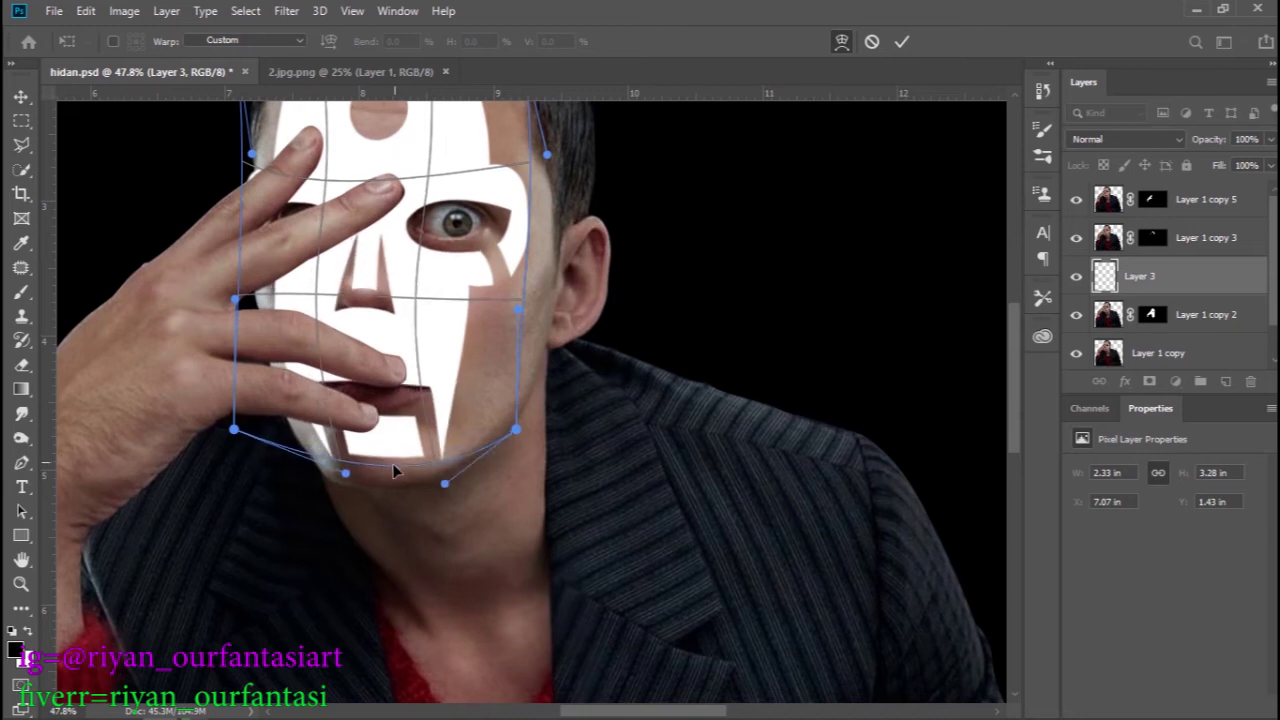
pyautogui.moveTo(368, 310); pyautogui.dragTo(356, 283)
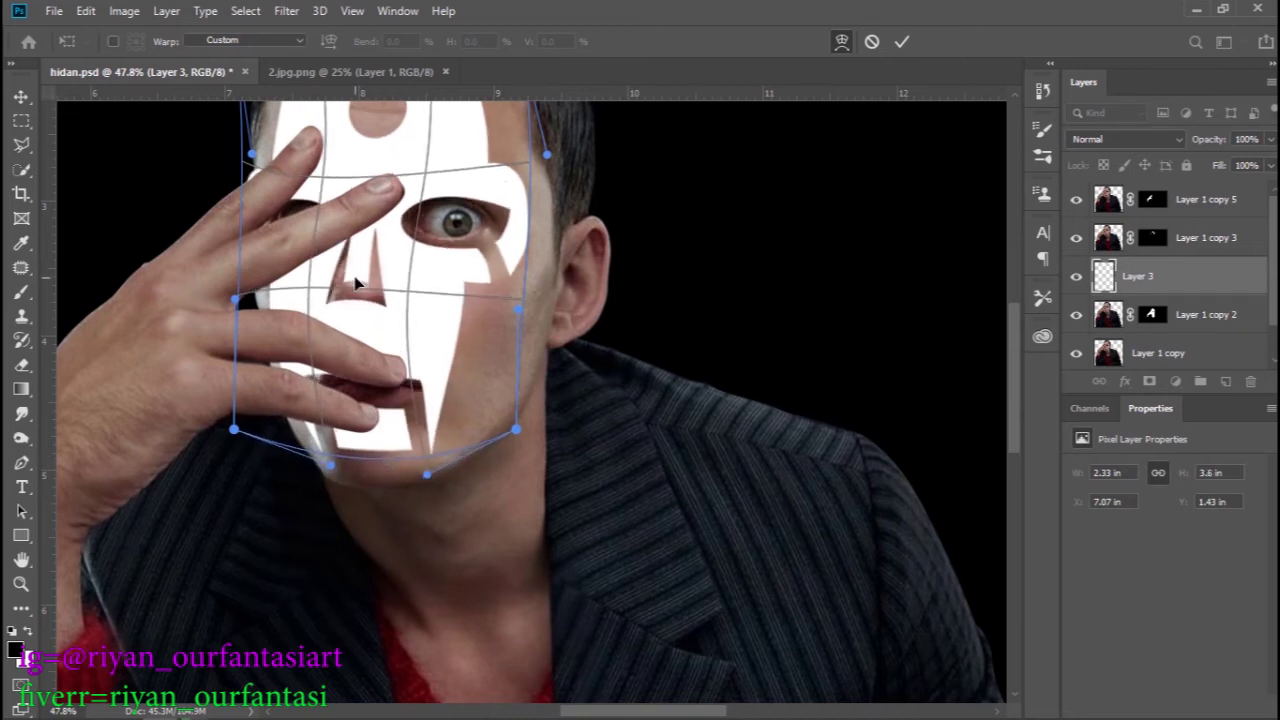
pyautogui.moveTo(352, 236); pyautogui.dragTo(359, 230)
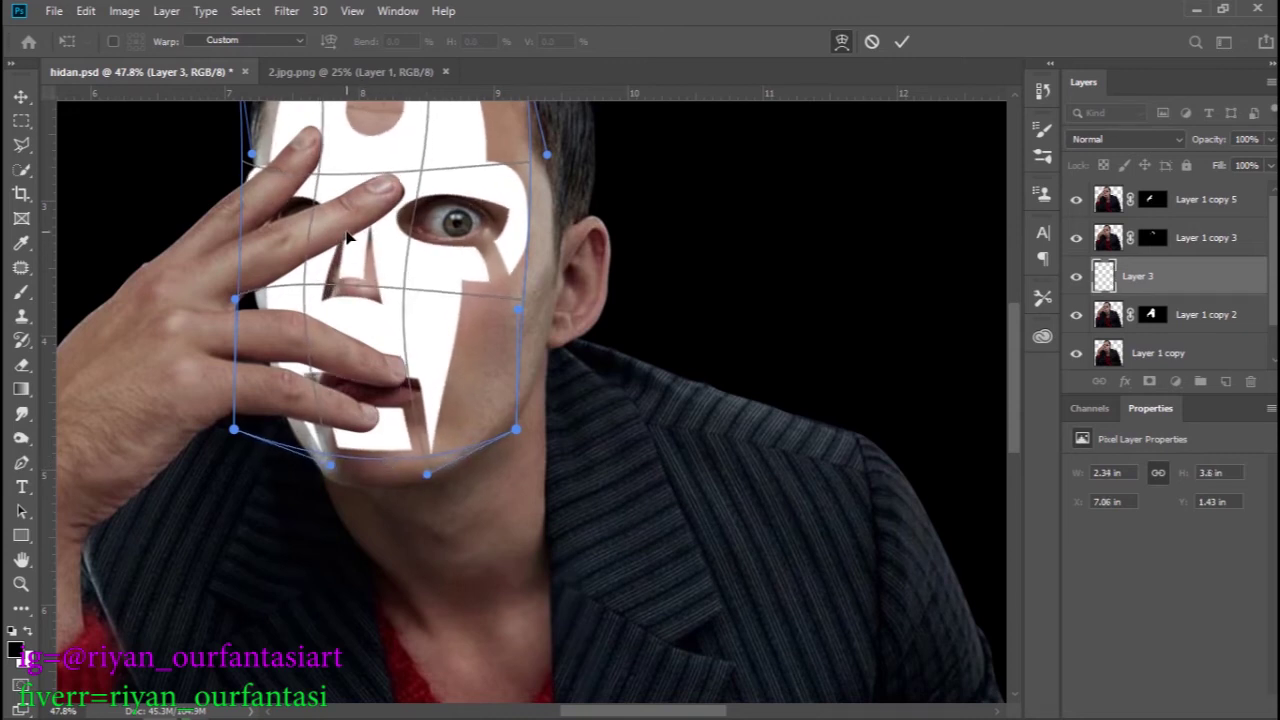
pyautogui.scroll(2, 359, 233)
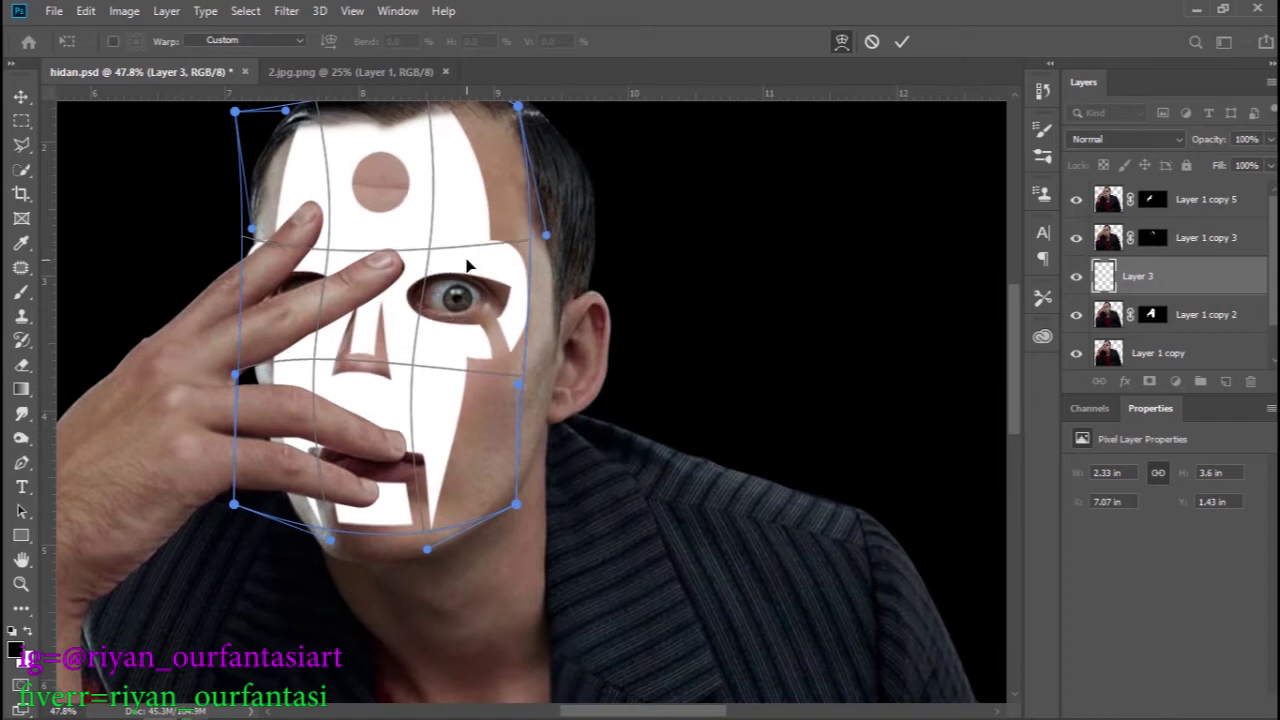
pyautogui.scroll(-1, 495, 320)
pyautogui.scroll(-1, 437, 418)
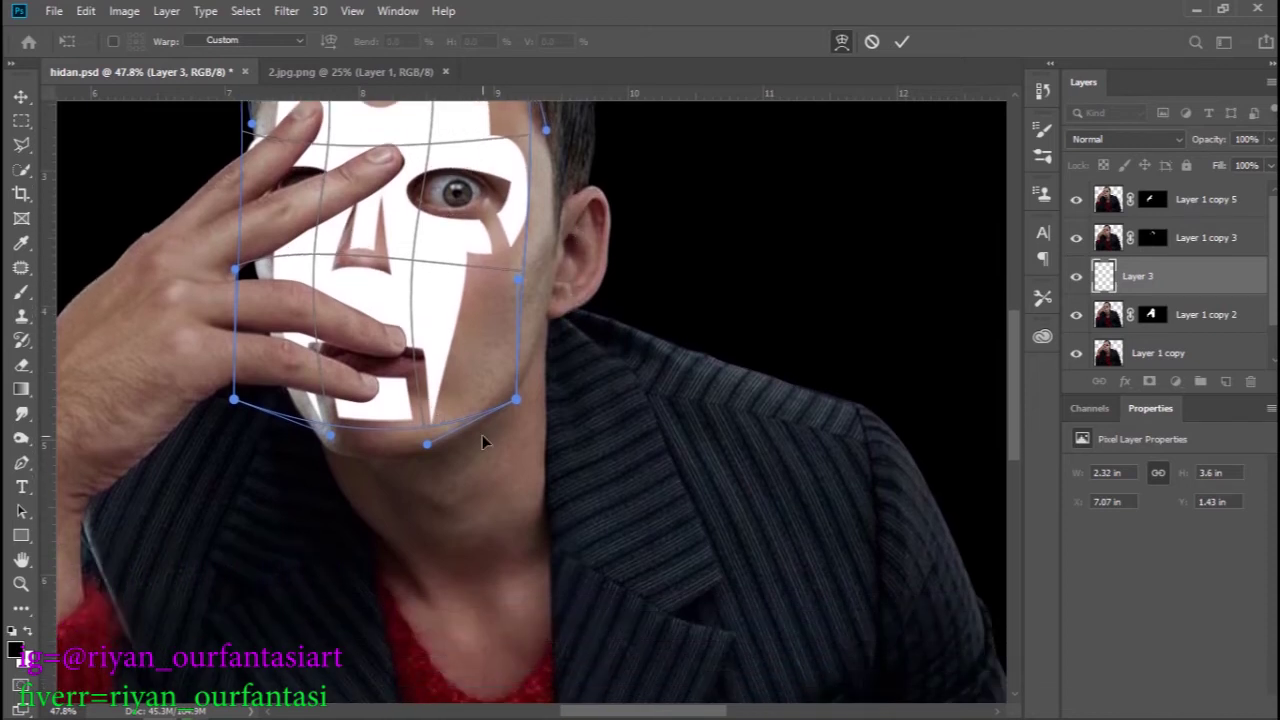
pyautogui.moveTo(244, 270); pyautogui.dragTo(254, 317)
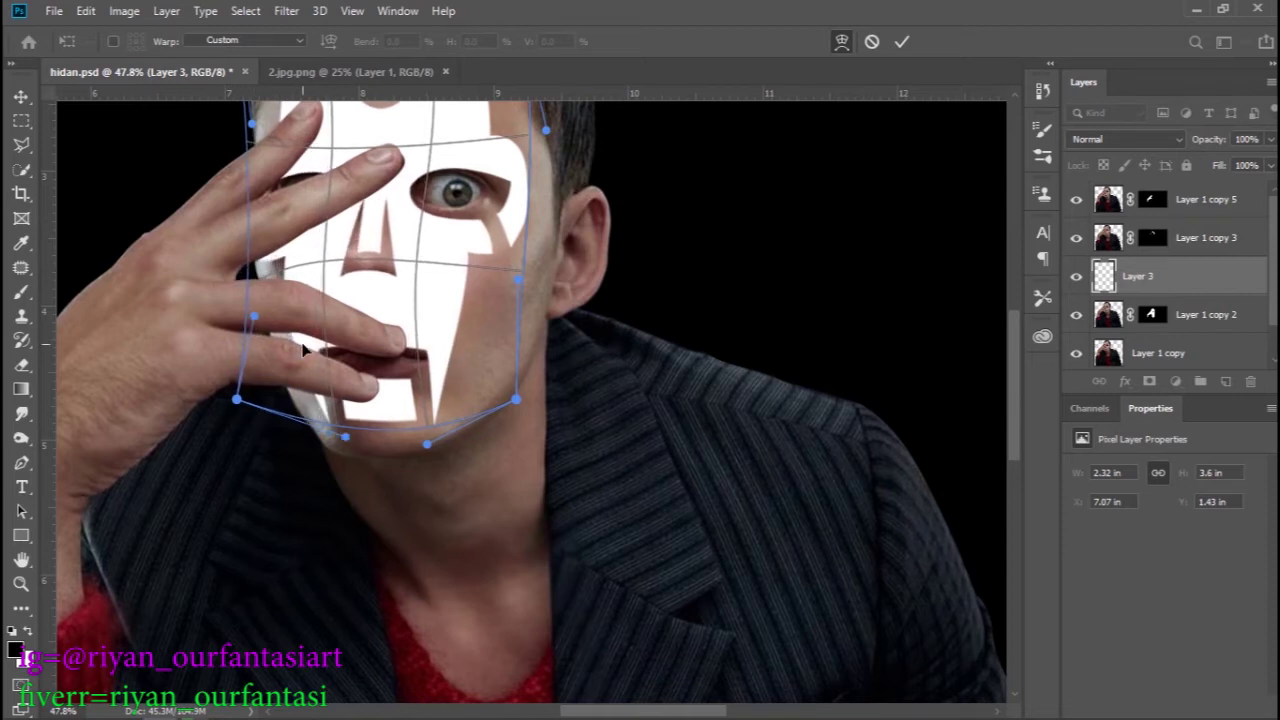
pyautogui.moveTo(305, 348); pyautogui.dragTo(441, 366)
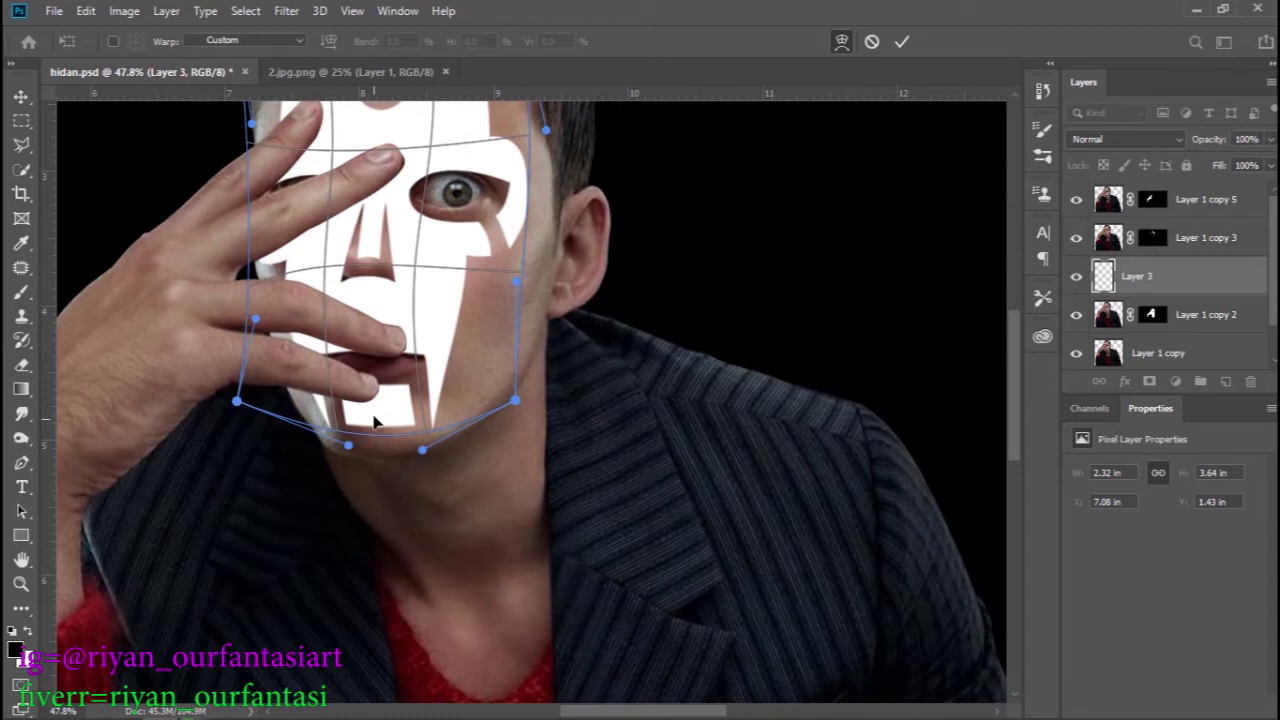
pyautogui.press('Return')
# Step: Warp the white mask again around the nose, mouth and upper-left edge, then apply it
pyautogui.press('m')
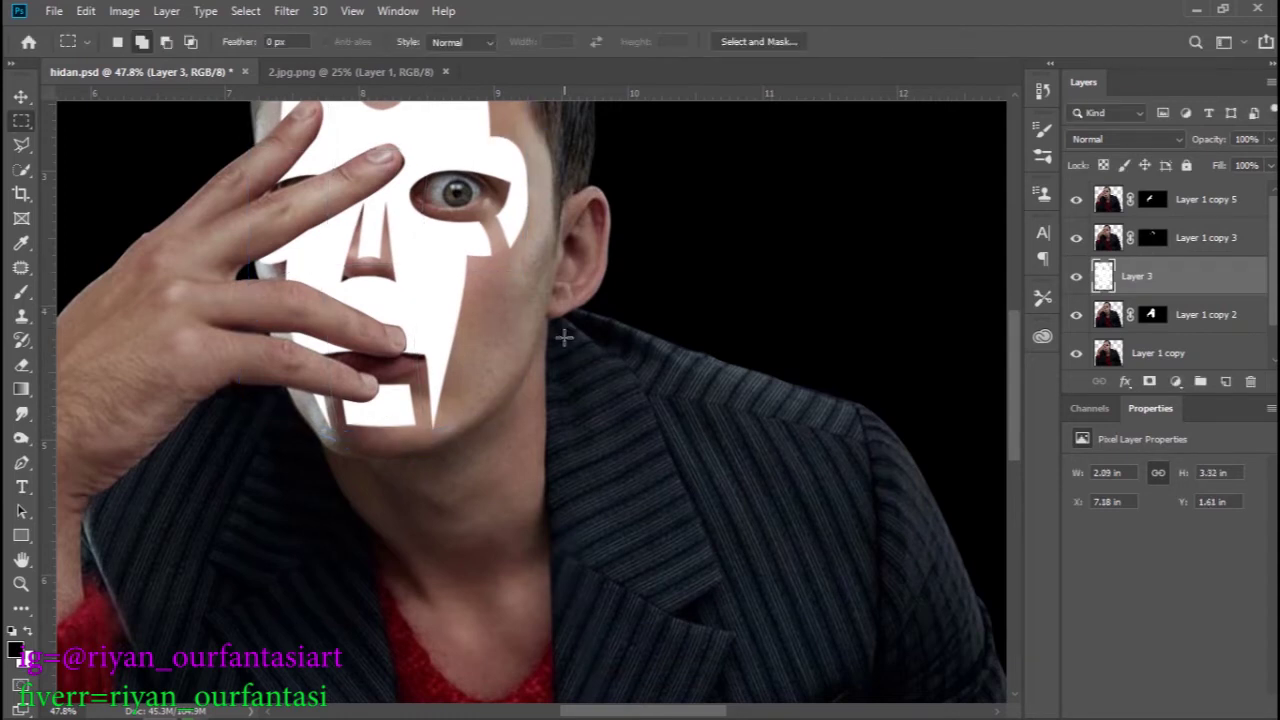
pyautogui.scroll(3, 565, 345)
pyautogui.scroll(-1, 565, 345)
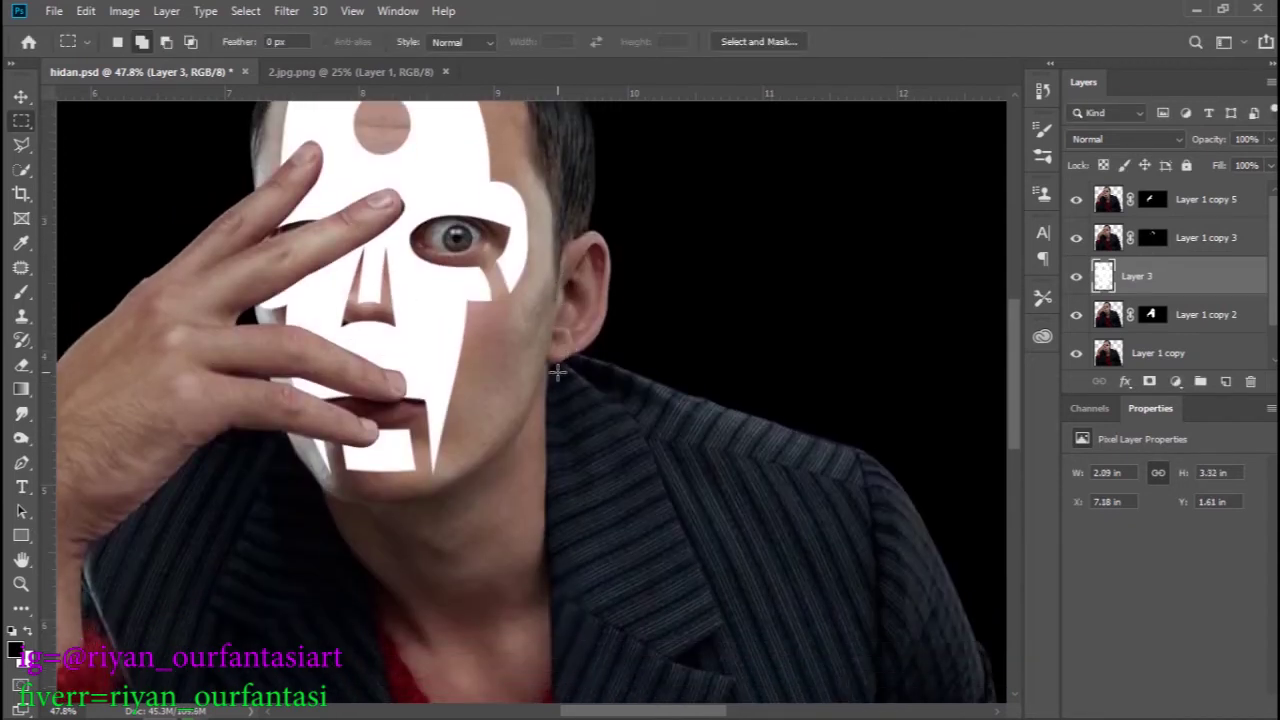
pyautogui.hotkey('ctrl', 't')
pyautogui.rightClick(385, 282)
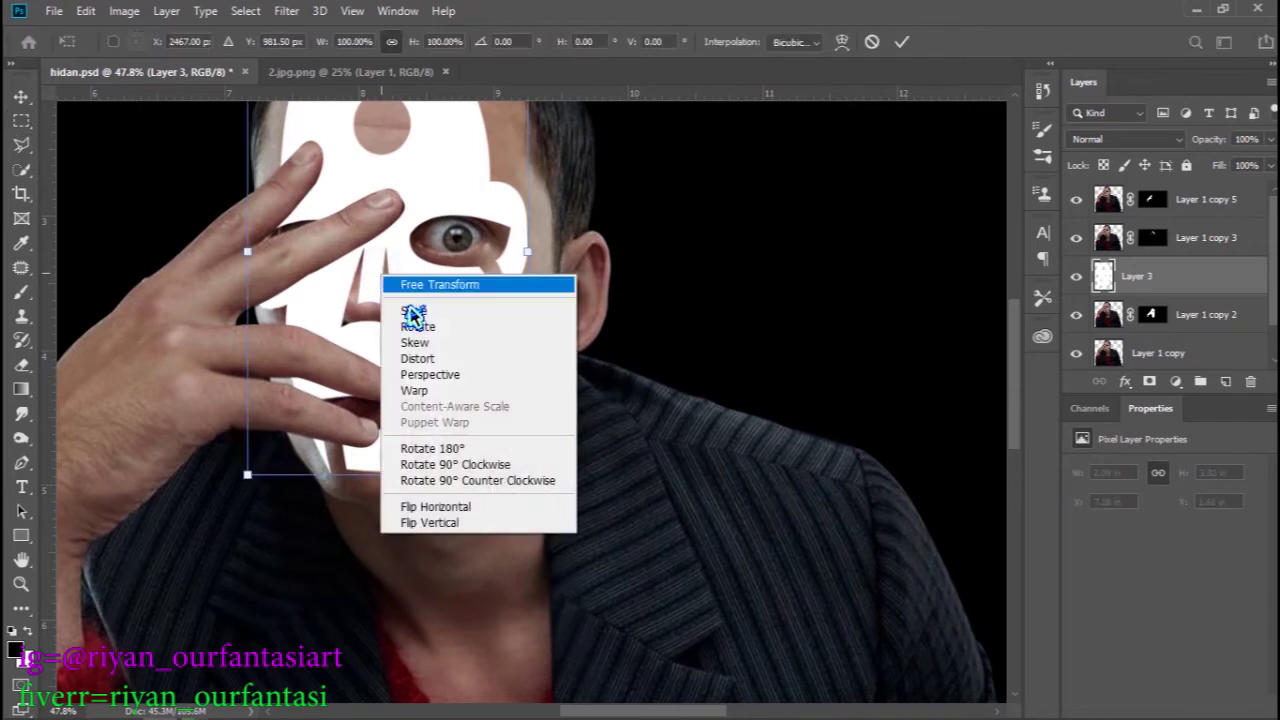
pyautogui.click(482, 392)
pyautogui.moveTo(362, 287); pyautogui.dragTo(366, 282)
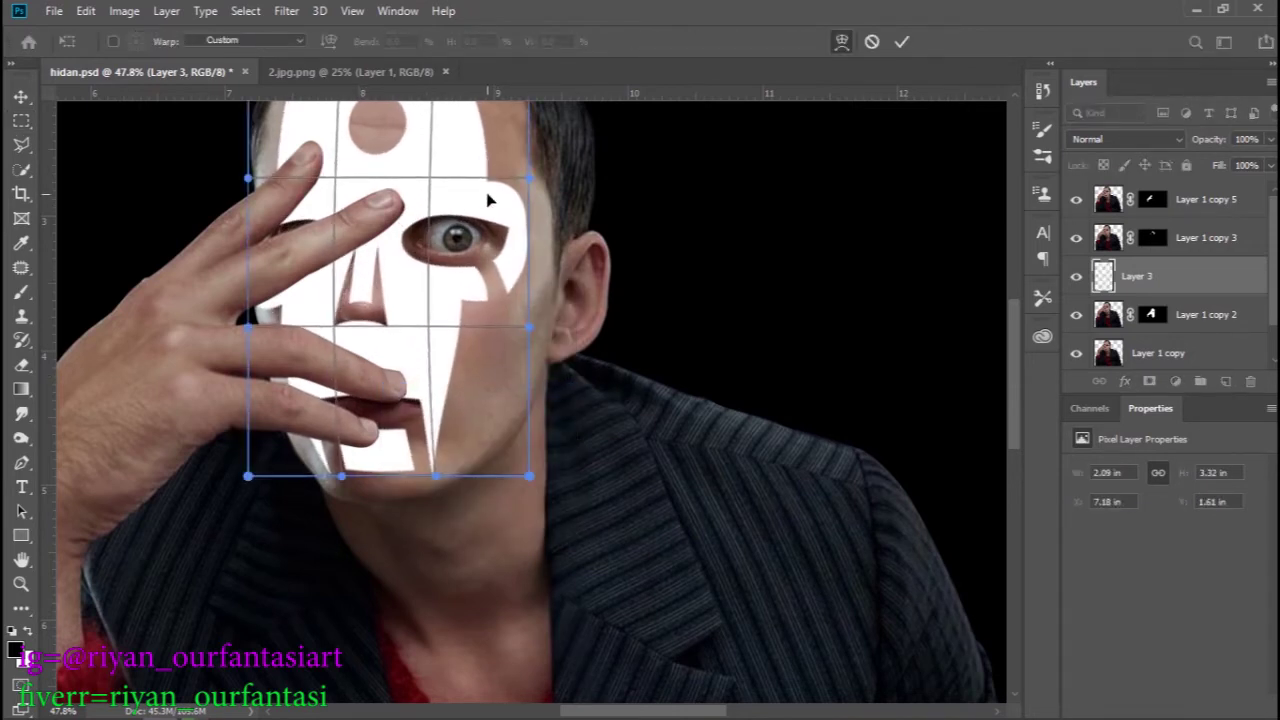
pyautogui.scroll(3, 482, 200)
pyautogui.scroll(-2, 479, 220)
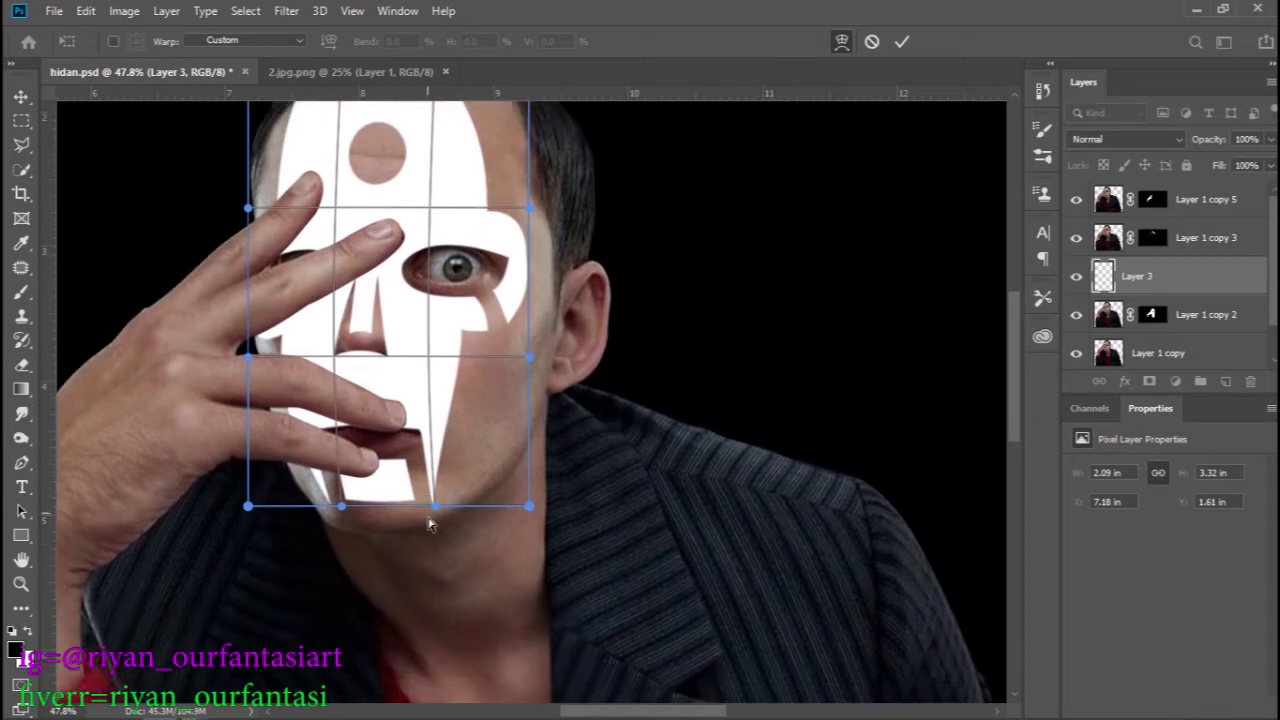
pyautogui.moveTo(360, 366); pyautogui.dragTo(357, 323)
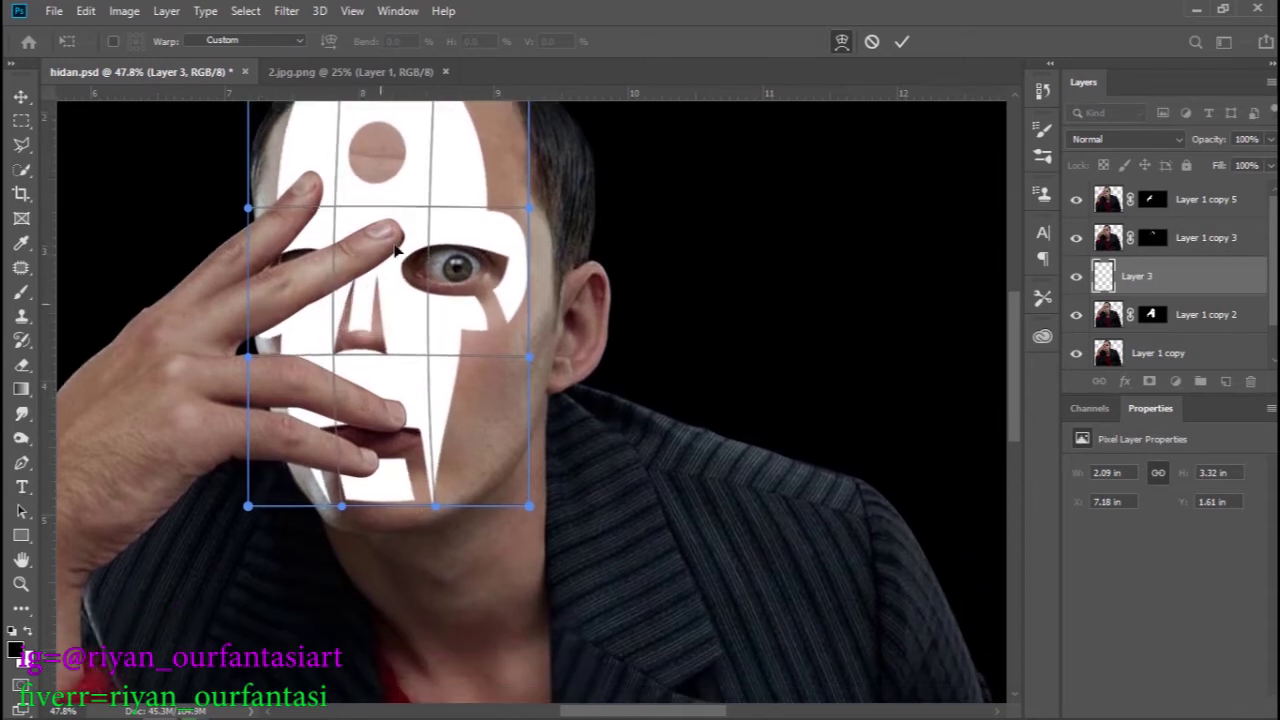
pyautogui.moveTo(247, 208); pyautogui.dragTo(246, 178)
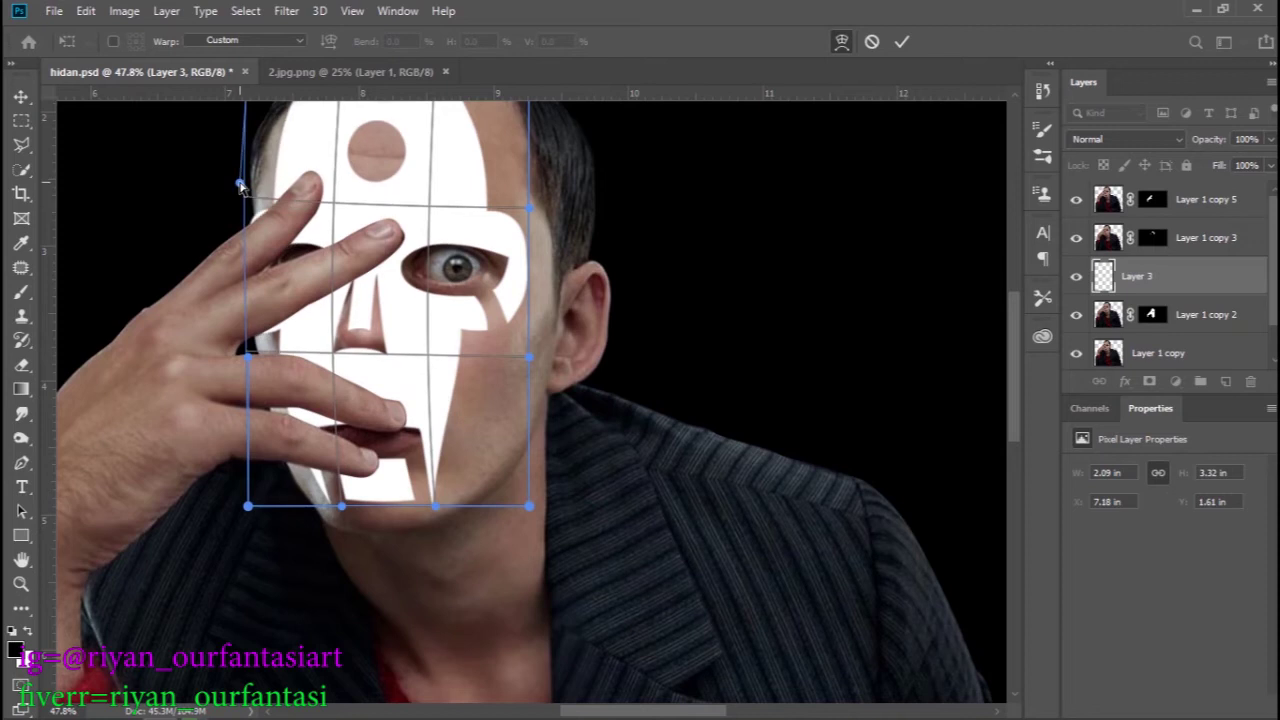
pyautogui.scroll(4, 257, 192)
pyautogui.press('Return')
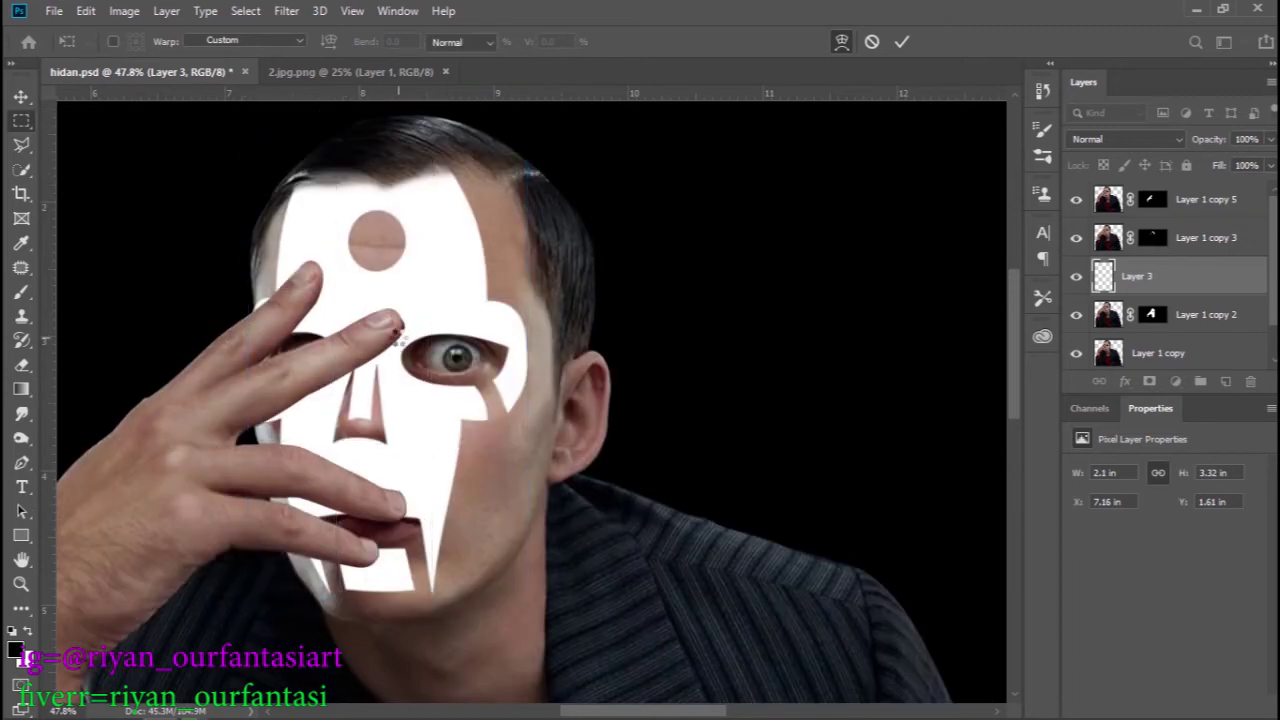
# Step: Clip Layer 3's mask to the face layer beneath it
pyautogui.press('m')
pyautogui.scroll(-1, 597, 352)
pyautogui.scroll(-2, 597, 352)
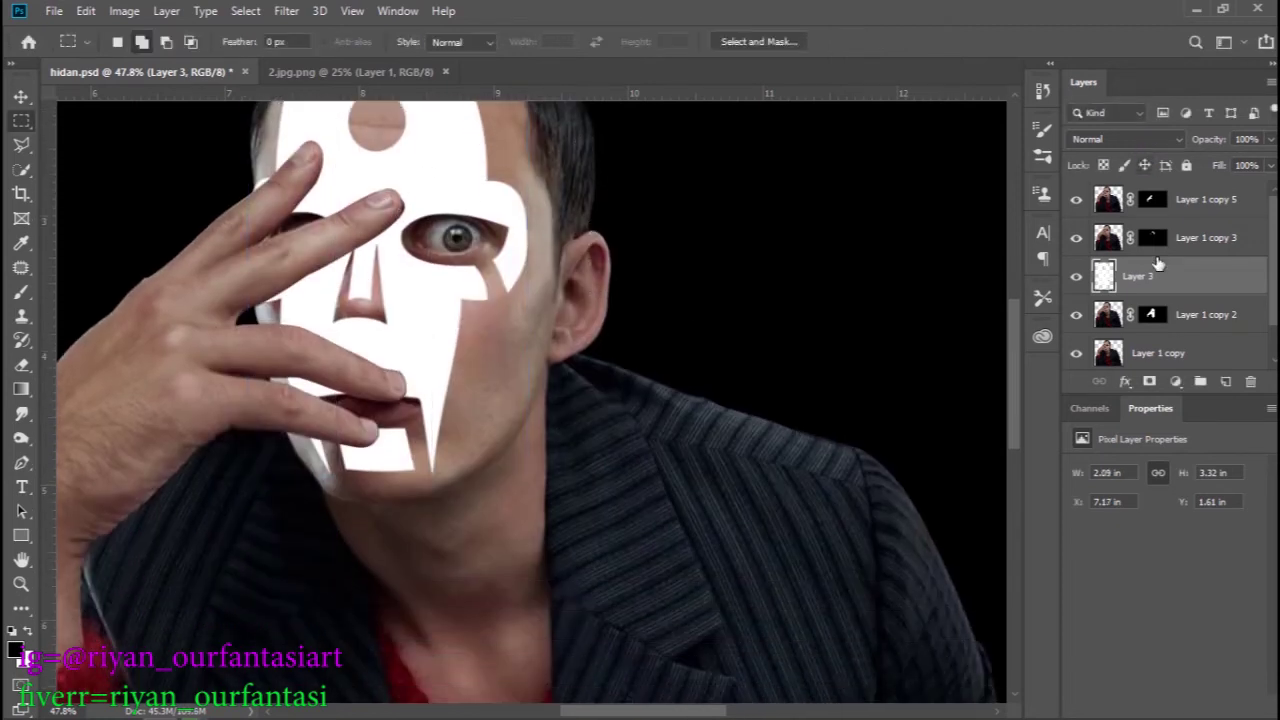
pyautogui.rightClick(1175, 292)
pyautogui.click(1050, 362)
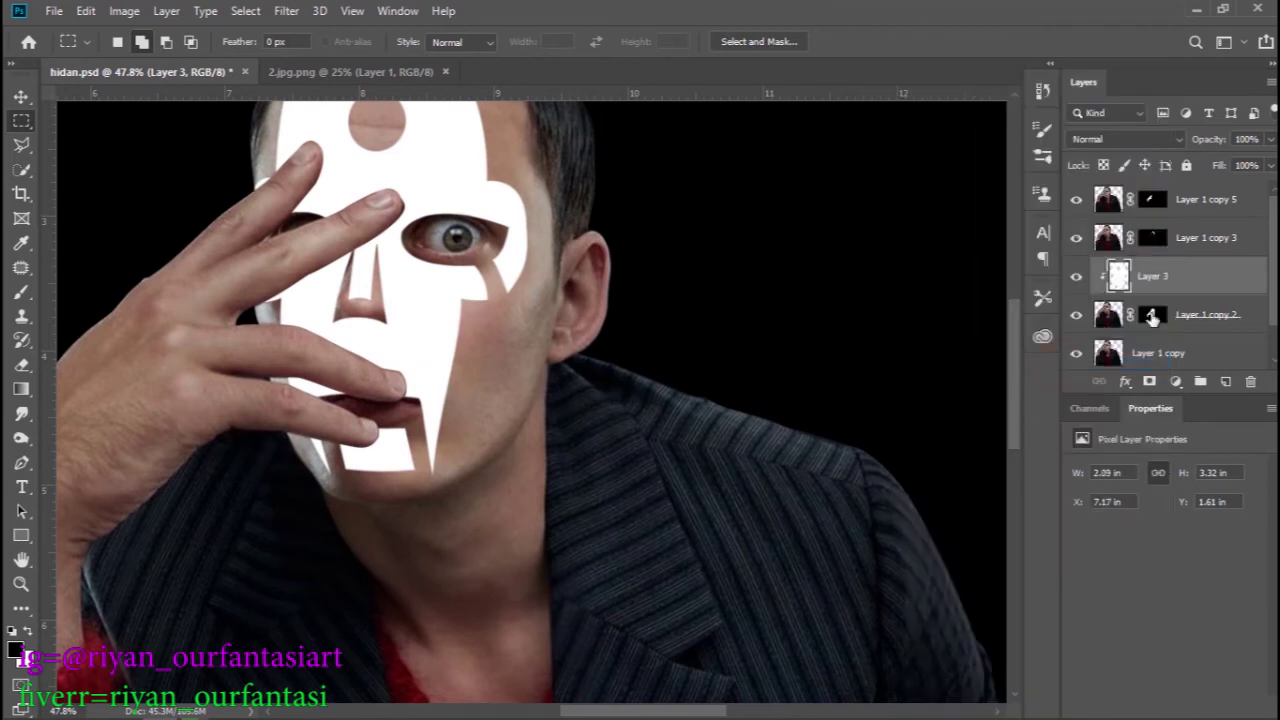
# Step: Duplicate Layer 1 copy 2 as Layer 1 copy 4 and select its layer mask
pyautogui.click(1108, 318)
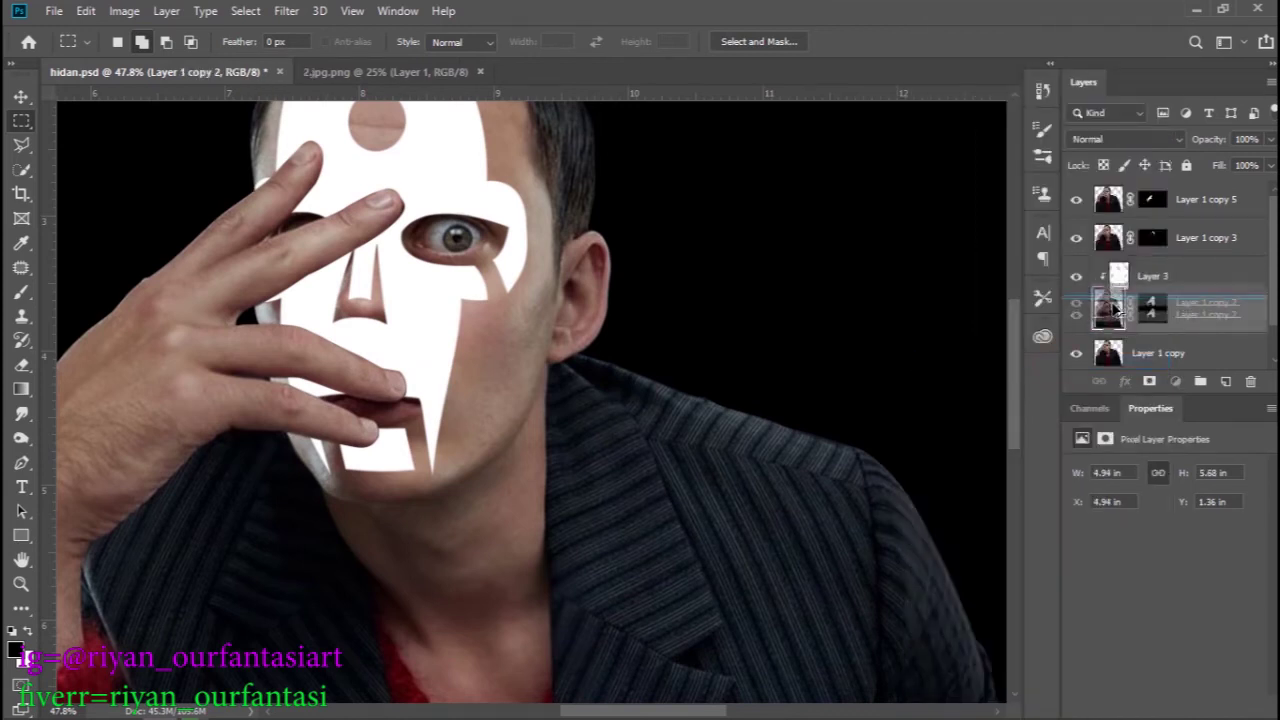
pyautogui.hotkey('ctrl', 'j')
pyautogui.click(1165, 315)
pyautogui.rightClick(1165, 315)
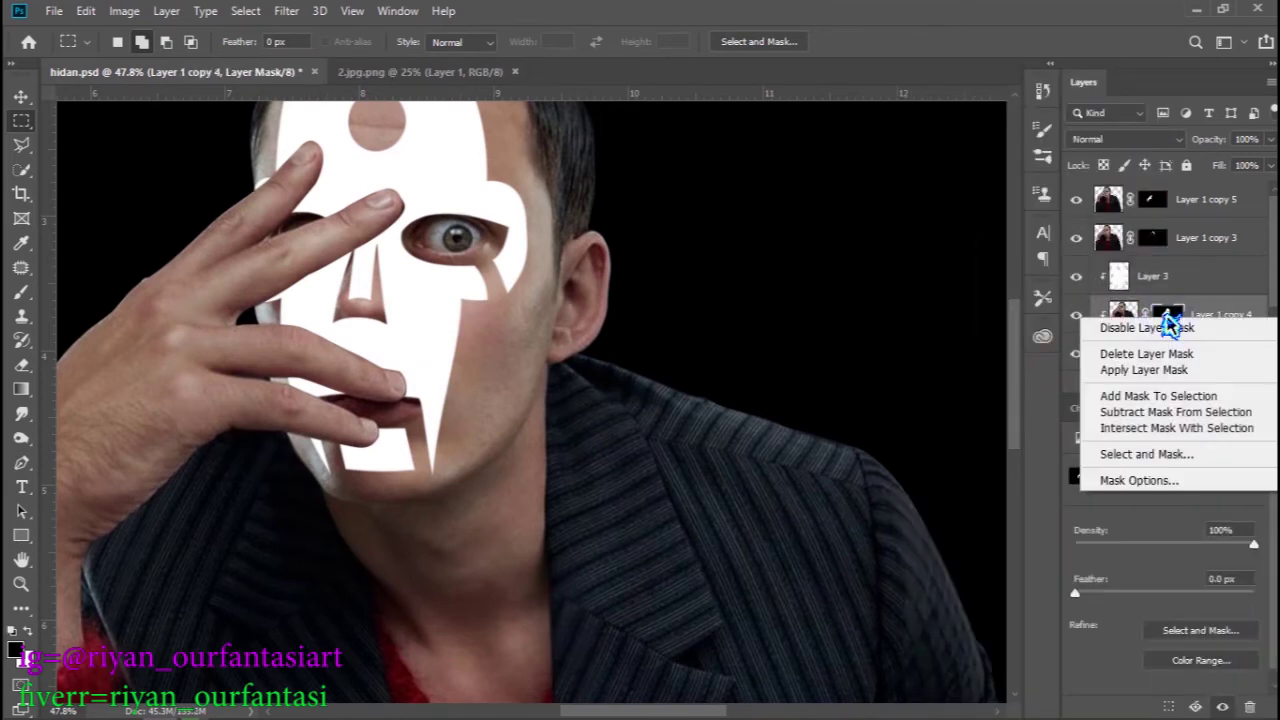
# Step: Delete Layer 1 copy 4's layer mask and add a Black & White adjustment layer
pyautogui.click(1178, 356)
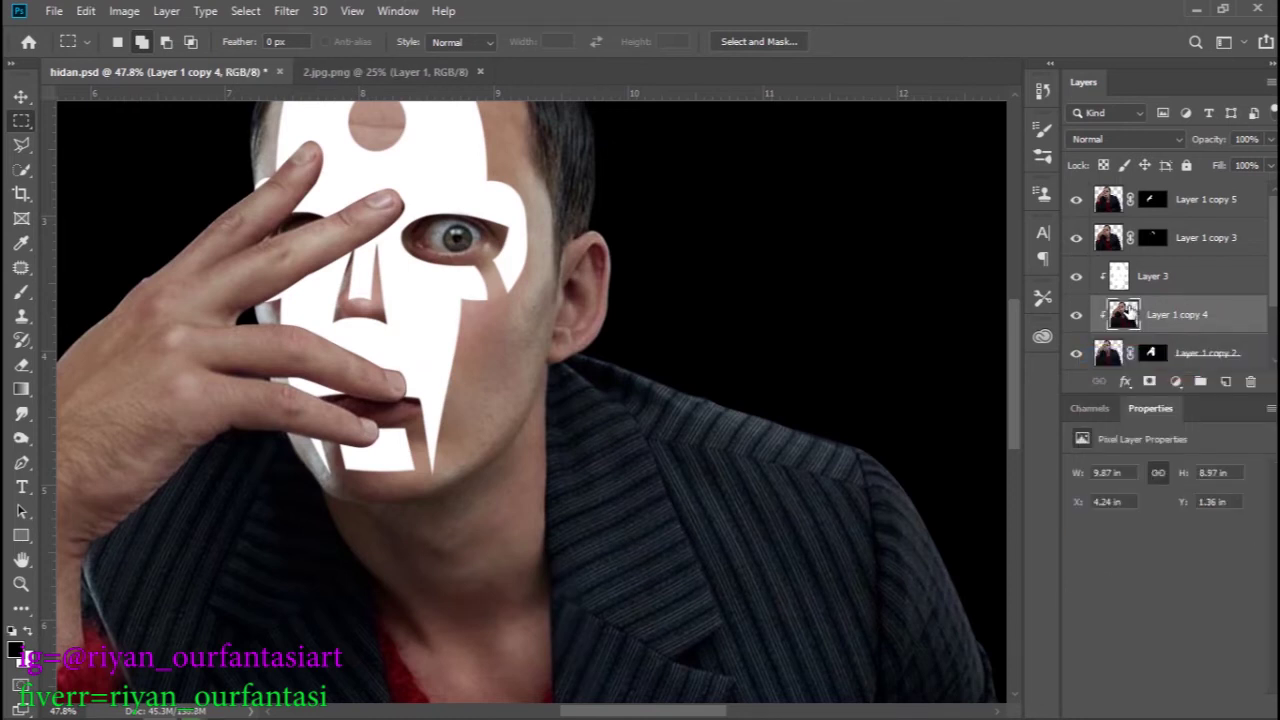
pyautogui.click(1175, 381)
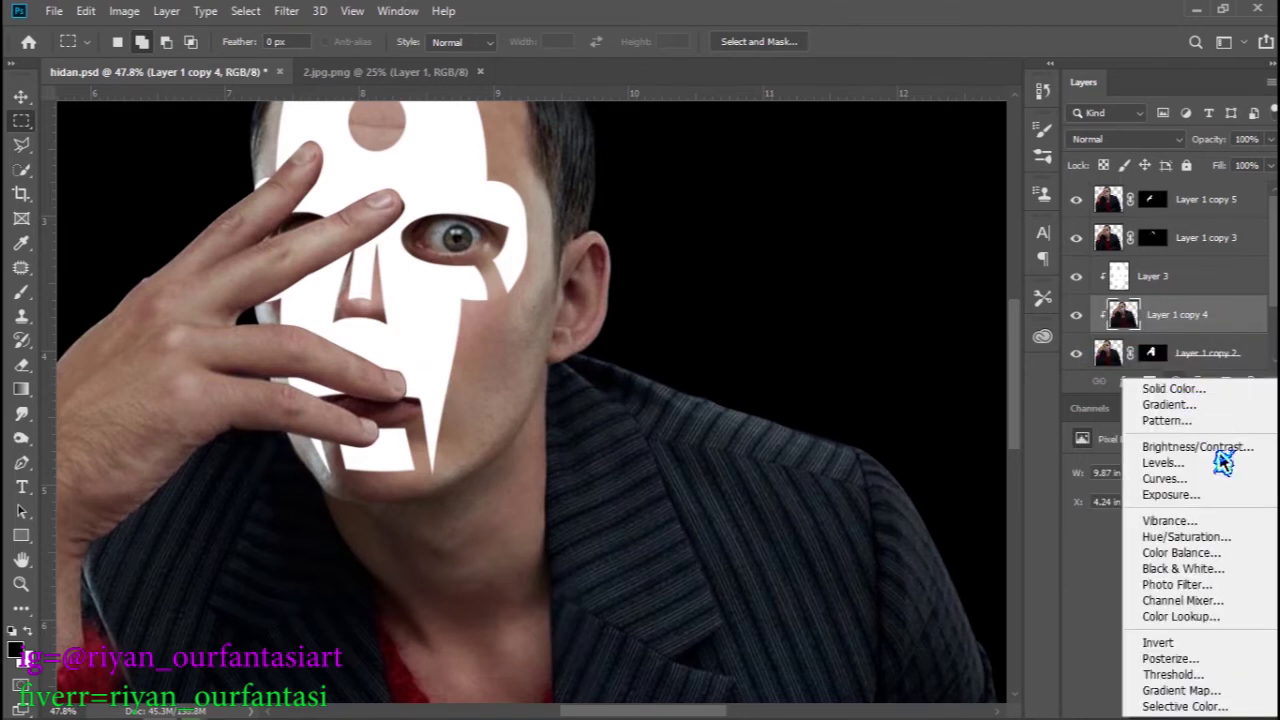
pyautogui.click(1233, 568)
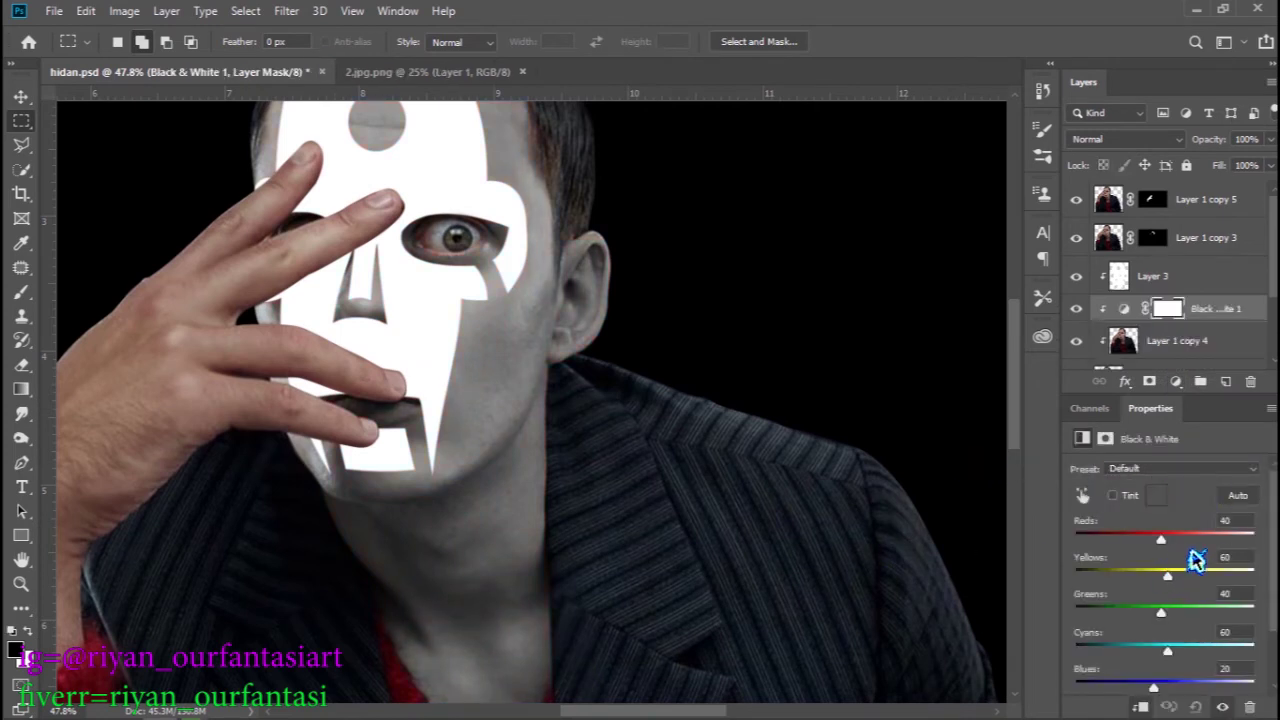
# Step: Set the Black & White Reds and Yellows to -150 to darken the face
pyautogui.moveTo(1163, 540)
pyautogui.mouseDown()
pyautogui.moveTo(1205, 545)
pyautogui.moveTo(1115, 538)
pyautogui.mouseUp()
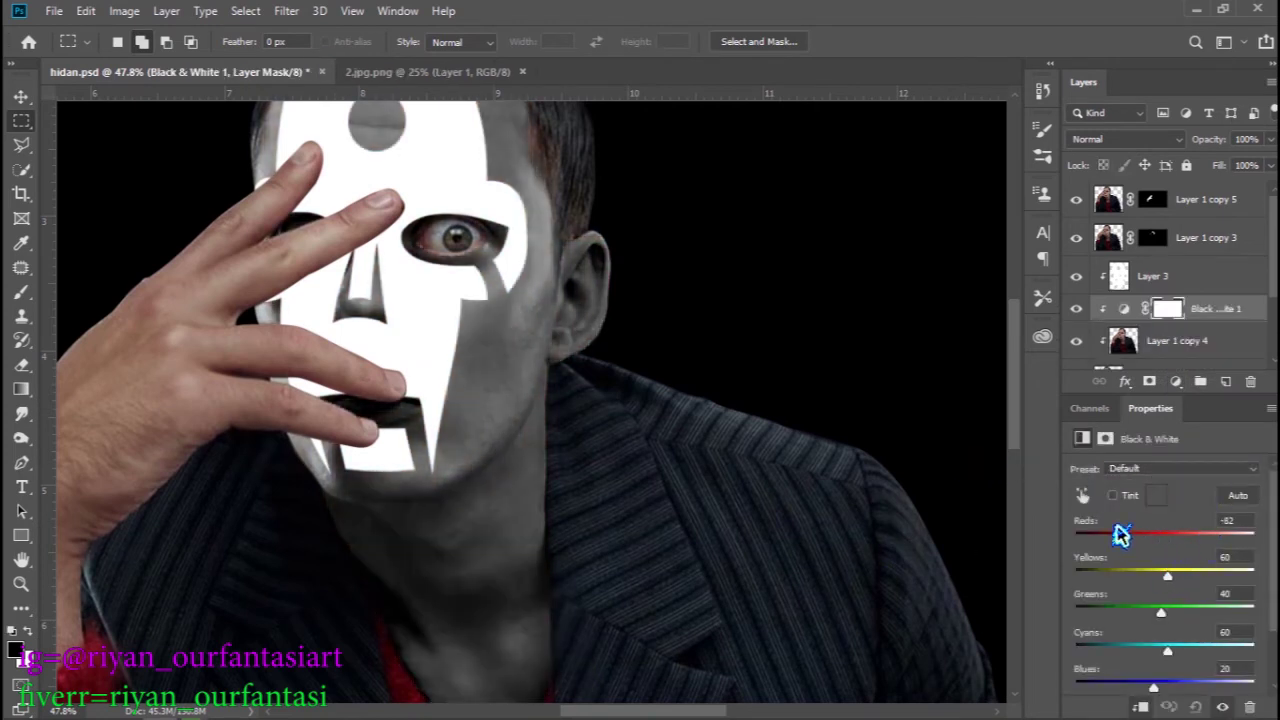
pyautogui.moveTo(1170, 578); pyautogui.dragTo(1092, 573)
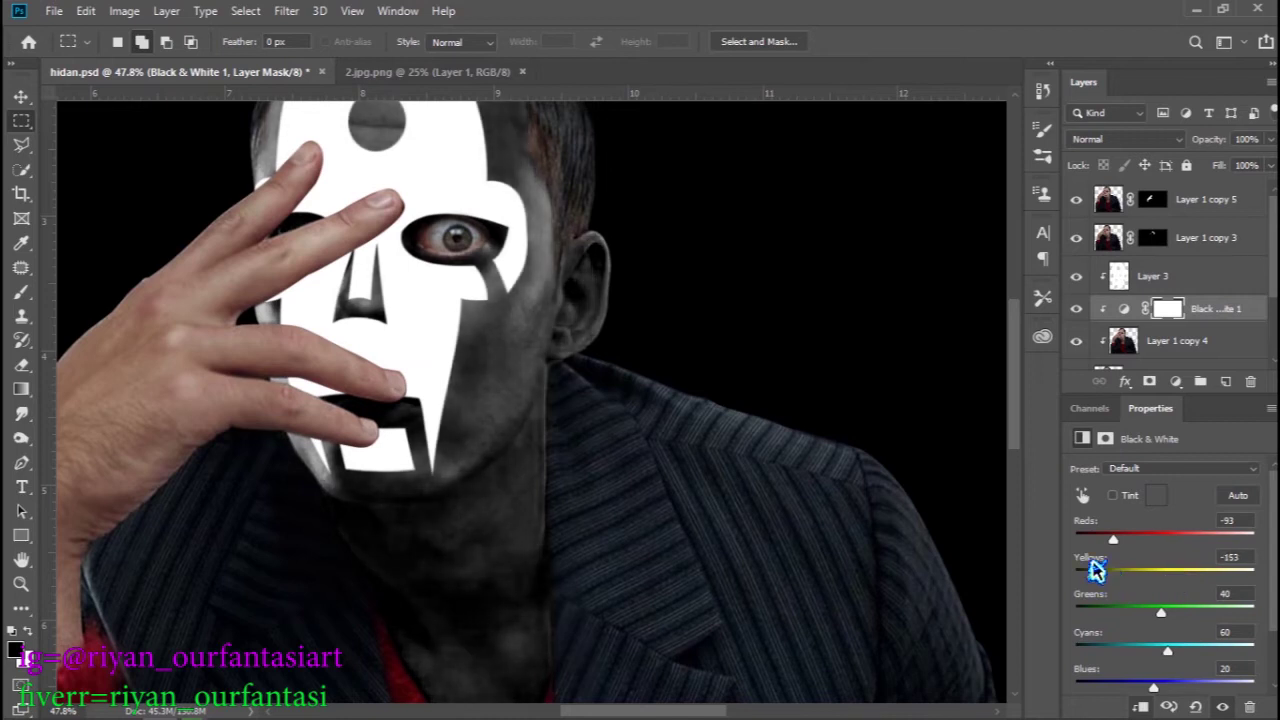
pyautogui.moveTo(1160, 610)
pyautogui.mouseDown()
pyautogui.moveTo(1113, 608)
pyautogui.moveTo(1148, 608)
pyautogui.mouseUp()
pyautogui.moveTo(1089, 577)
pyautogui.mouseDown()
pyautogui.moveTo(1108, 540)
pyautogui.moveTo(1105, 580)
pyautogui.moveTo(1076, 578)
pyautogui.mouseUp()
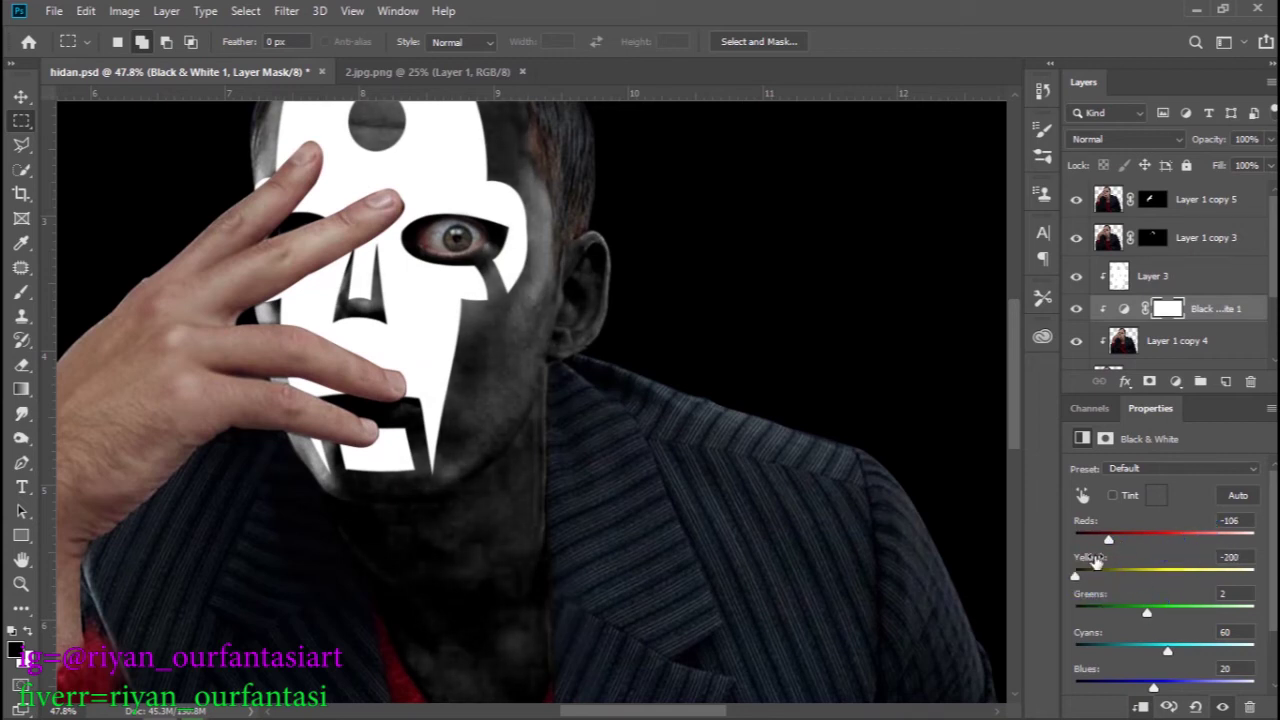
pyautogui.moveTo(1105, 542); pyautogui.dragTo(1092, 578)
pyautogui.click(1240, 517)
pyautogui.write('-150')
pyautogui.press('Return')
pyautogui.click(1145, 345)
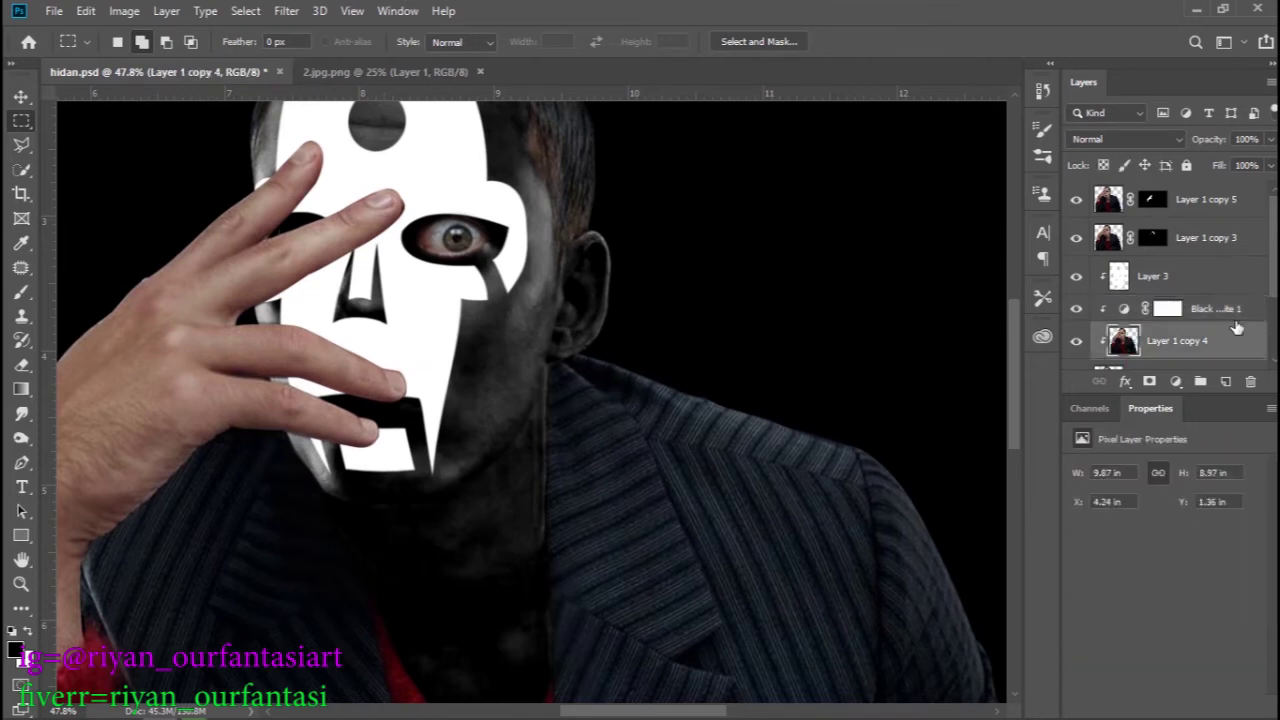
# Step: Set Layer 3's blend mode to Soft Light
pyautogui.click(1228, 292)
pyautogui.click(1194, 340)
pyautogui.click(1222, 316)
pyautogui.click(1170, 268)
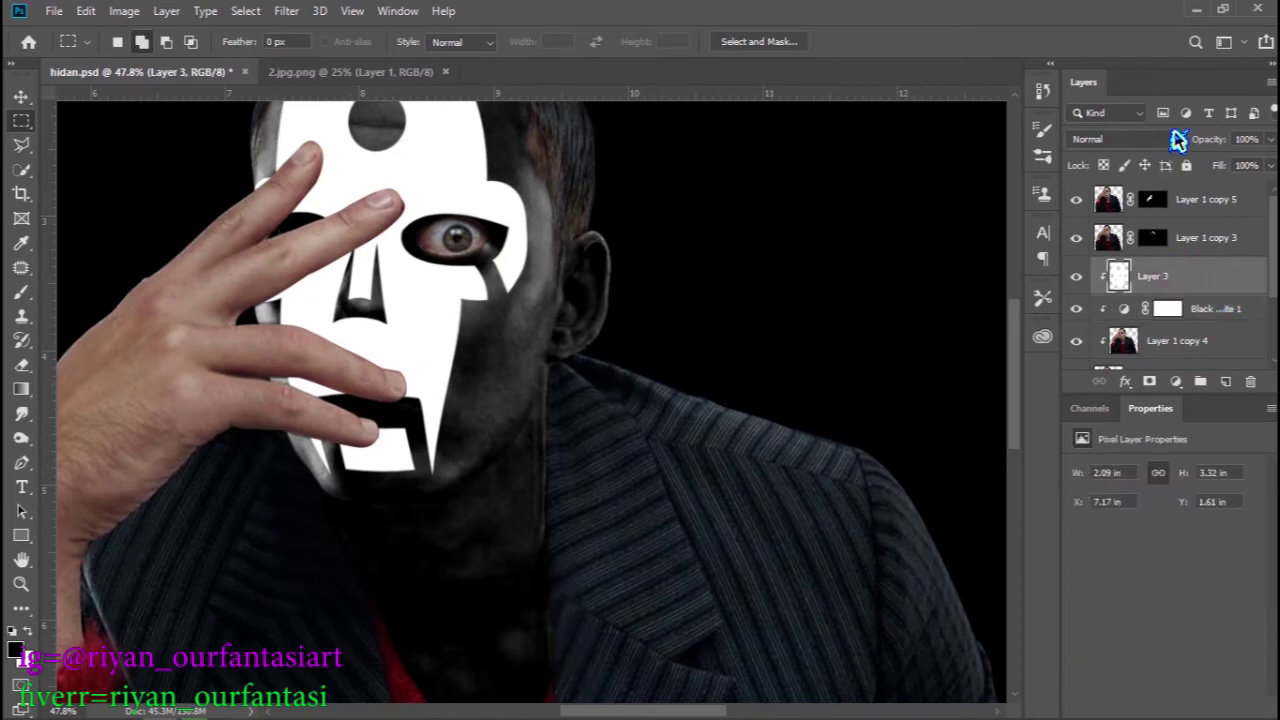
pyautogui.click(1172, 140)
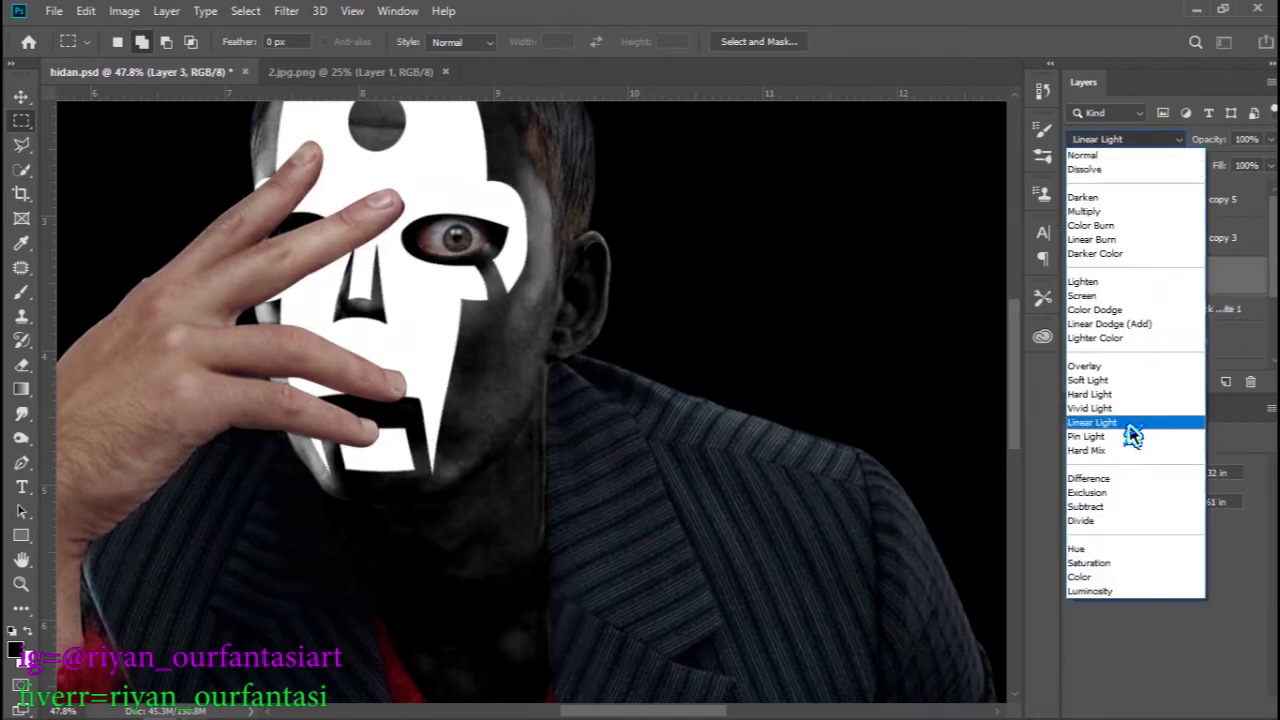
pyautogui.click(1172, 383)
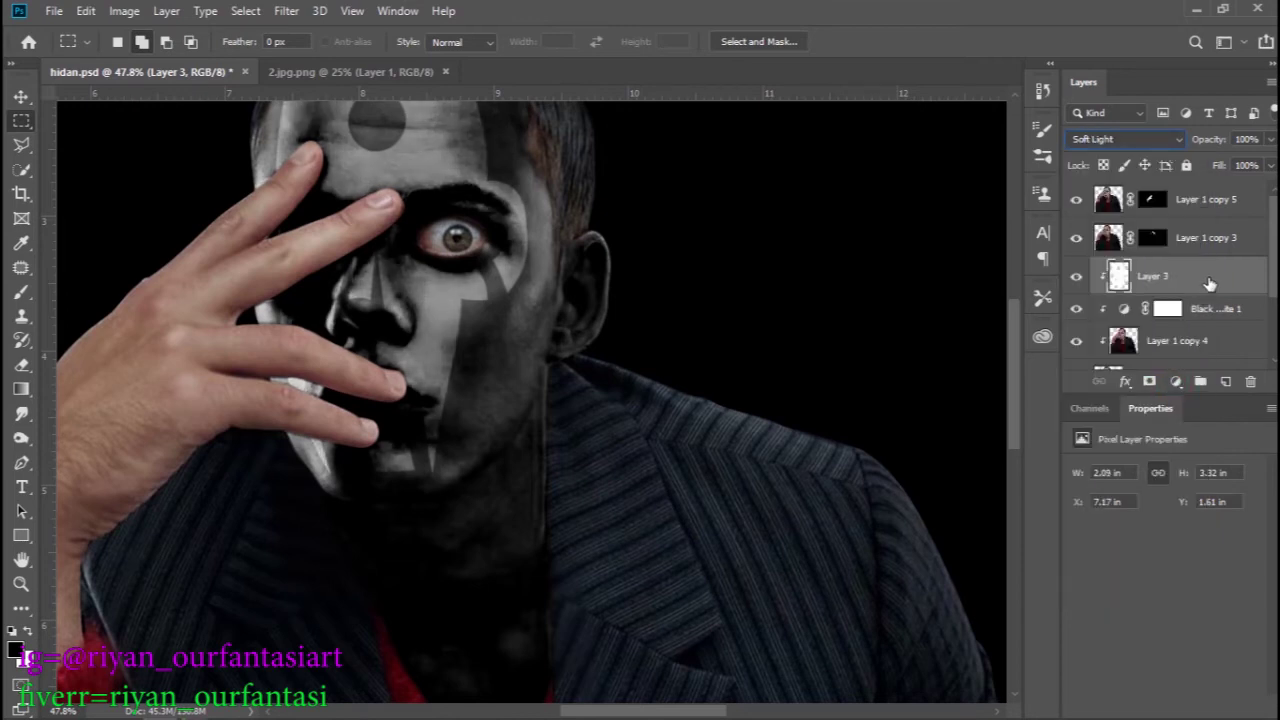
# Step: Duplicate Layer 3 and set Layer 3 copy to Overlay
pyautogui.moveTo(1210, 284); pyautogui.dragTo(1226, 381)
pyautogui.click(1135, 148)
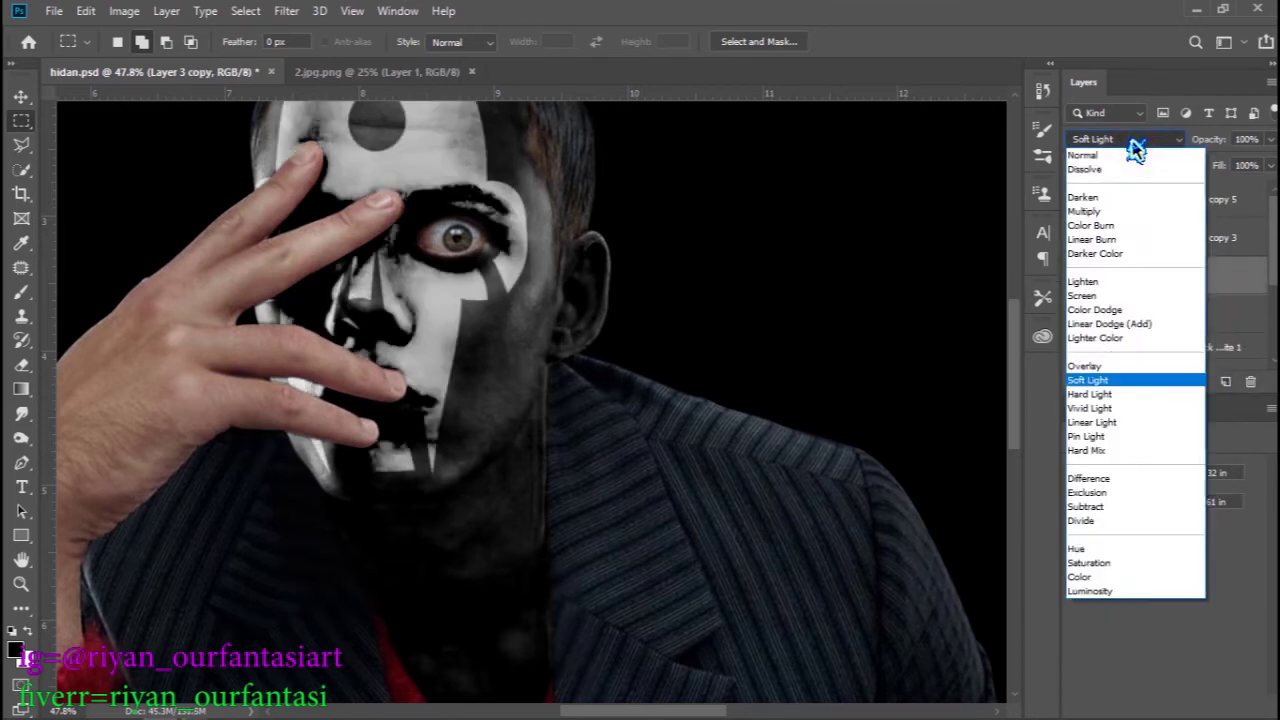
pyautogui.click(1105, 367)
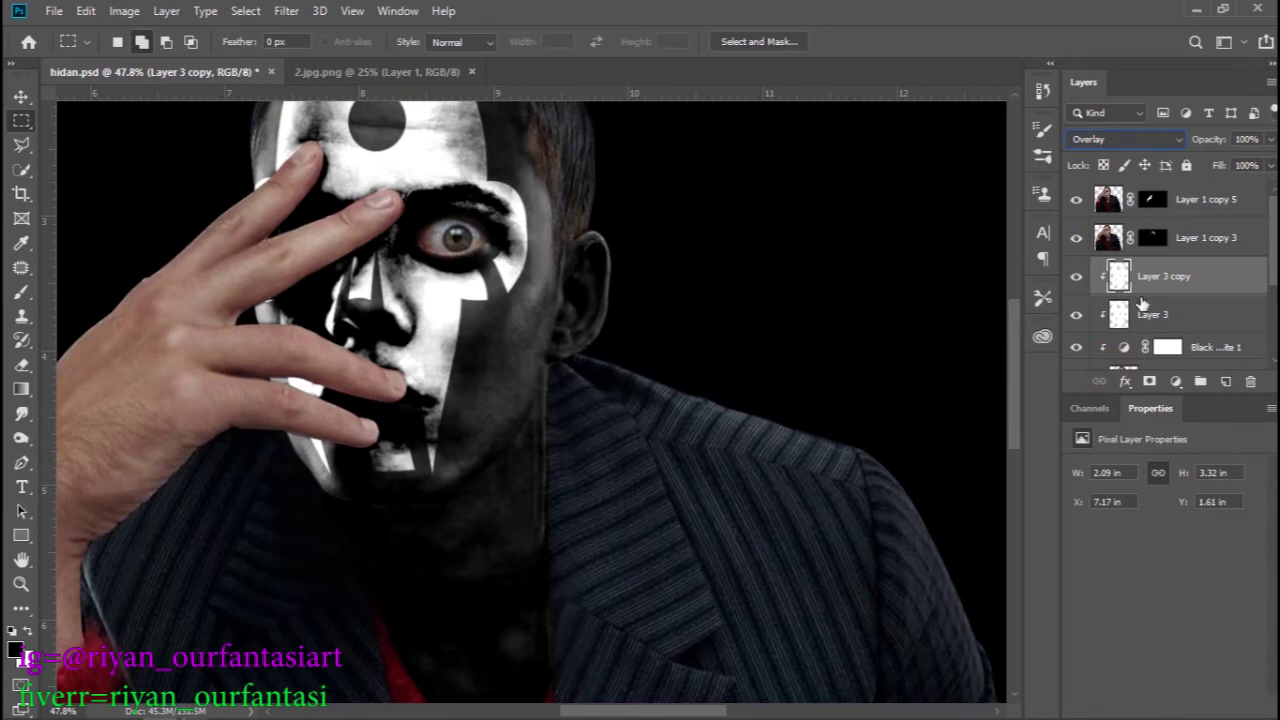
pyautogui.scroll(-2, 1143, 303)
pyautogui.click(1128, 270)
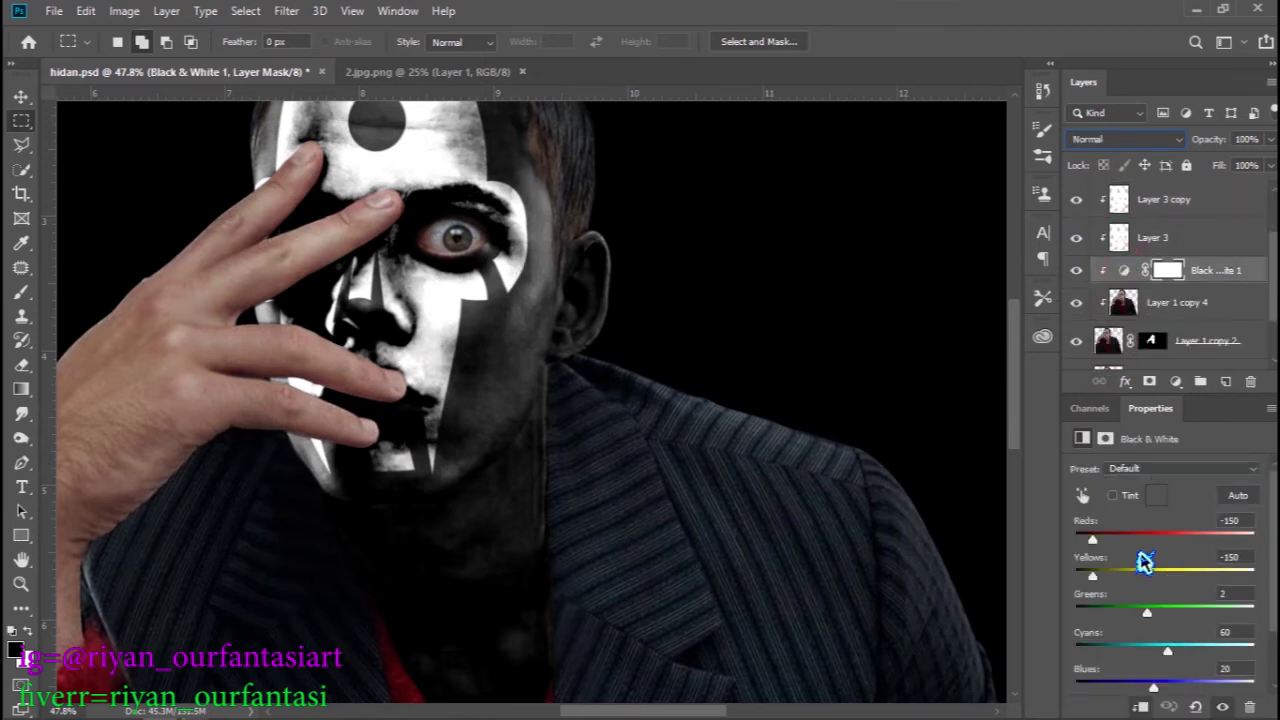
# Step: Raise Black & White Reds to -82 and Yellows to -77, comparing with the adjustment toggled
pyautogui.moveTo(1092, 540)
pyautogui.mouseDown()
pyautogui.moveTo(1104, 576)
pyautogui.moveTo(1108, 541)
pyautogui.moveTo(1143, 541)
pyautogui.moveTo(1119, 577)
pyautogui.moveTo(1117, 541)
pyautogui.mouseUp()
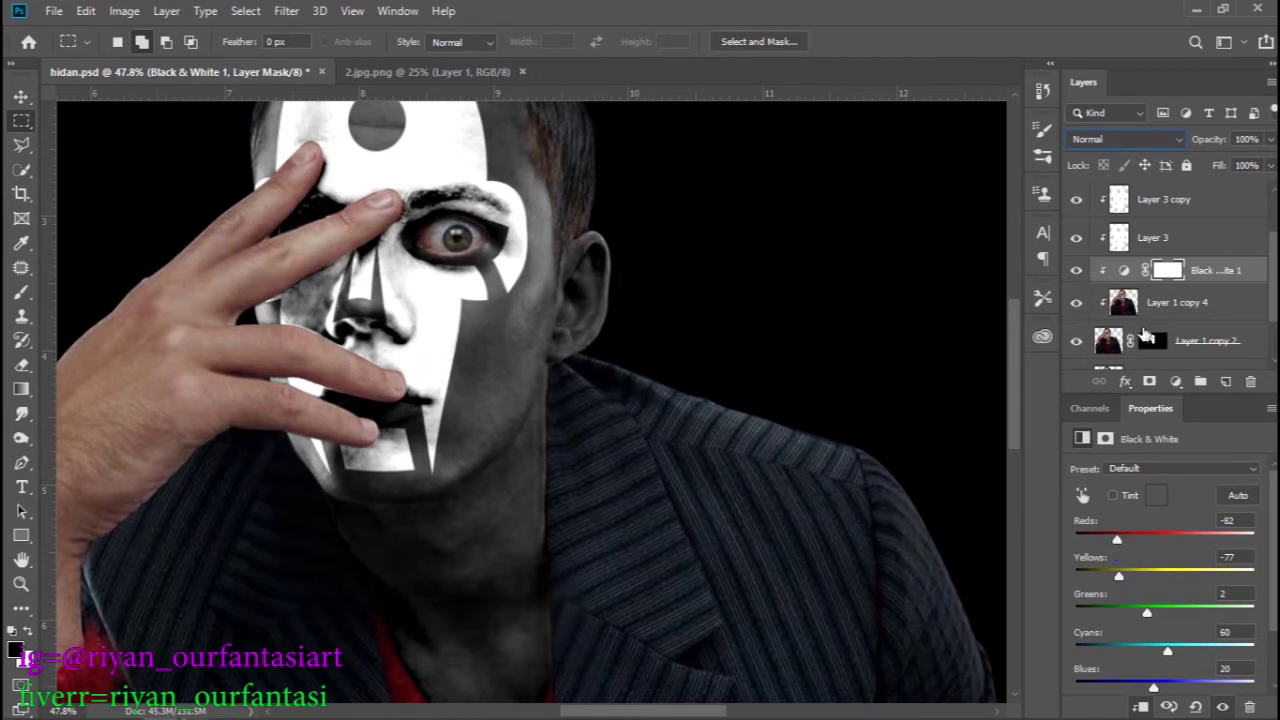
pyautogui.click(1162, 409)
pyautogui.click(1077, 272)
pyautogui.moveTo(437, 316); pyautogui.dragTo(677, 412)
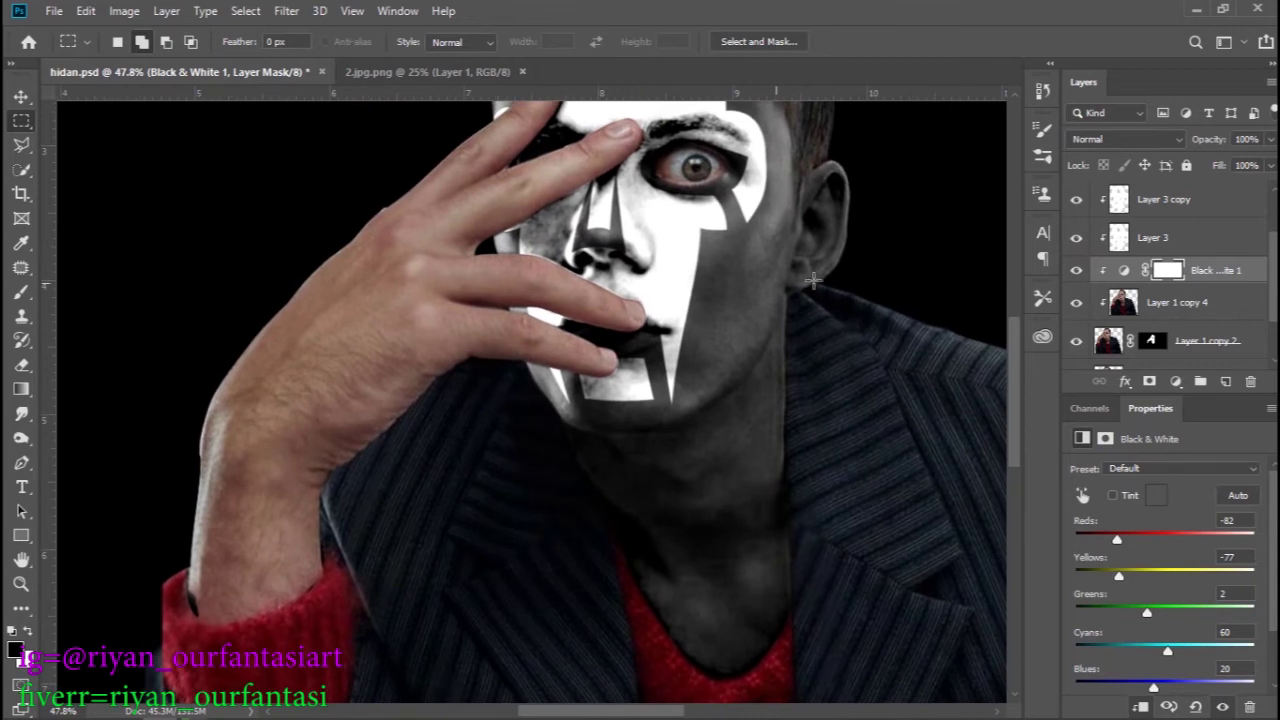
pyautogui.scroll(-2, 1225, 322)
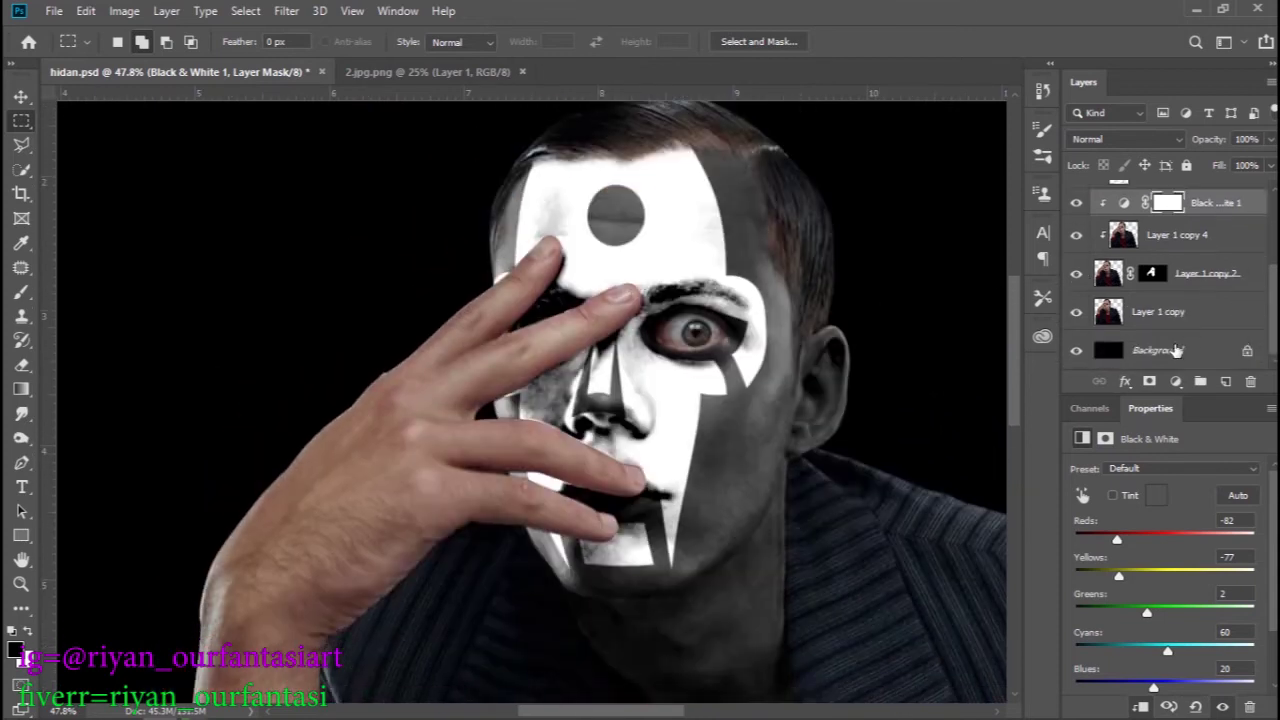
pyautogui.scroll(1, 1229, 313)
pyautogui.scroll(1, 1232, 314)
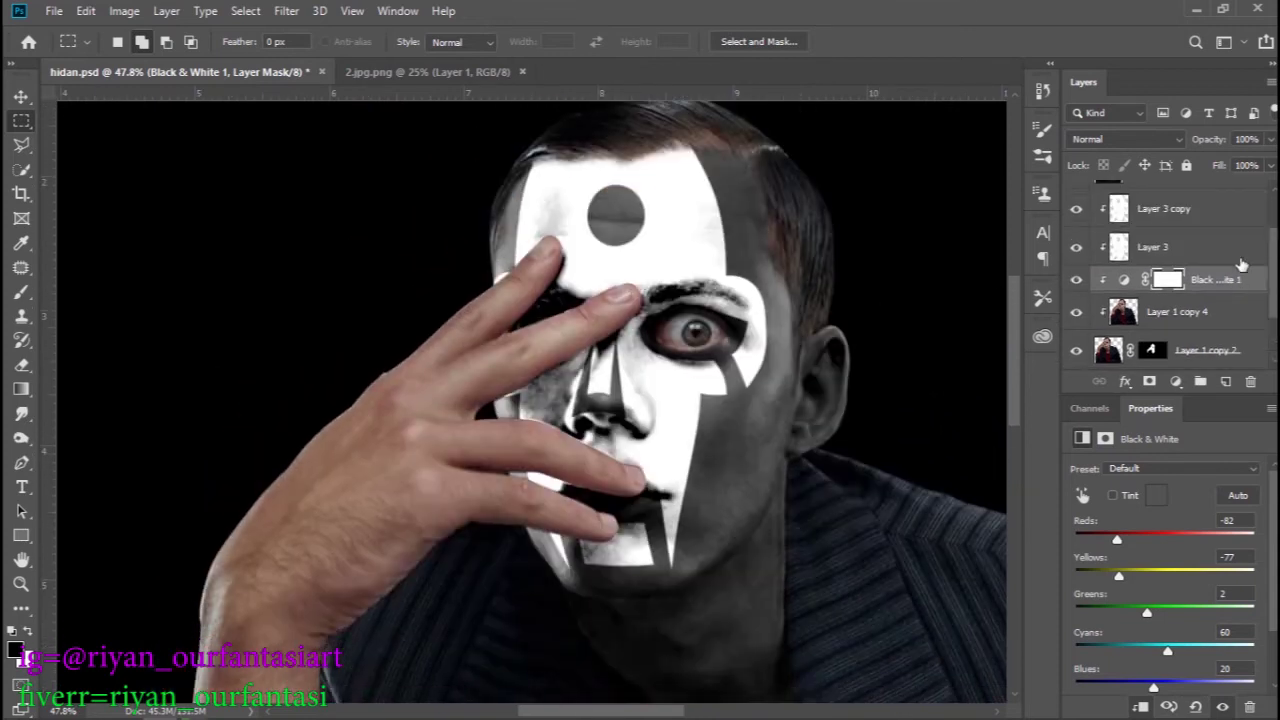
# Step: Alt-drag a copy of the Black & White adjustment to the top of the layer stack
pyautogui.click(1224, 324)
pyautogui.click(1229, 278)
pyautogui.scroll(1, 1168, 310)
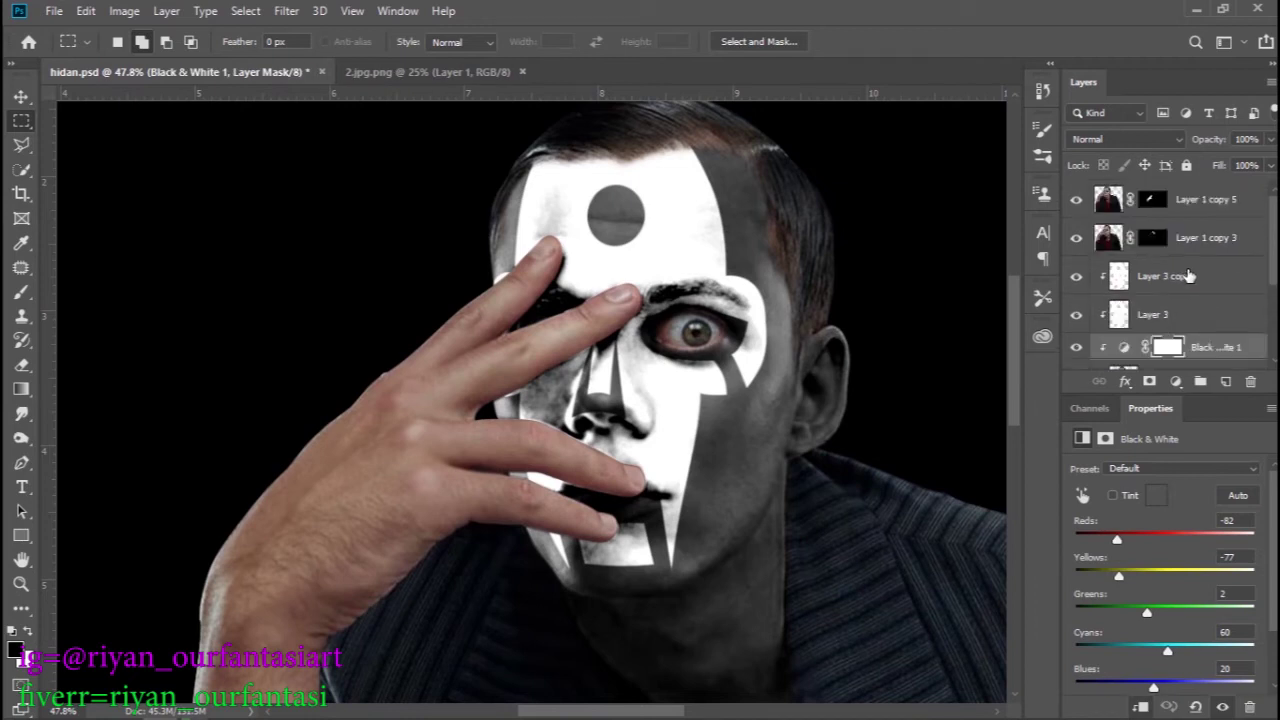
pyautogui.scroll(-1, 1195, 285)
pyautogui.scroll(2, 1127, 280)
pyautogui.moveTo(1133, 350); pyautogui.dragTo(1175, 195)
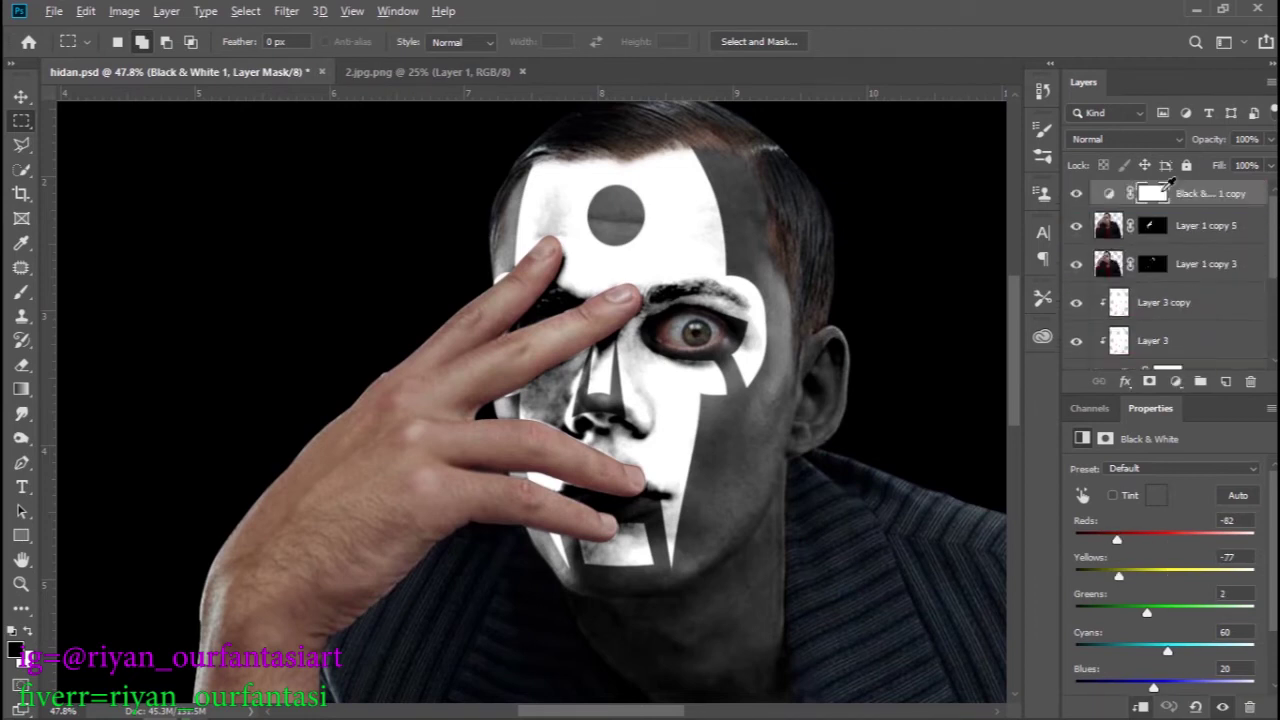
# Step: Clip Black & White 1 copy to the hand layer beneath it
pyautogui.moveTo(757, 443); pyautogui.dragTo(748, 375)
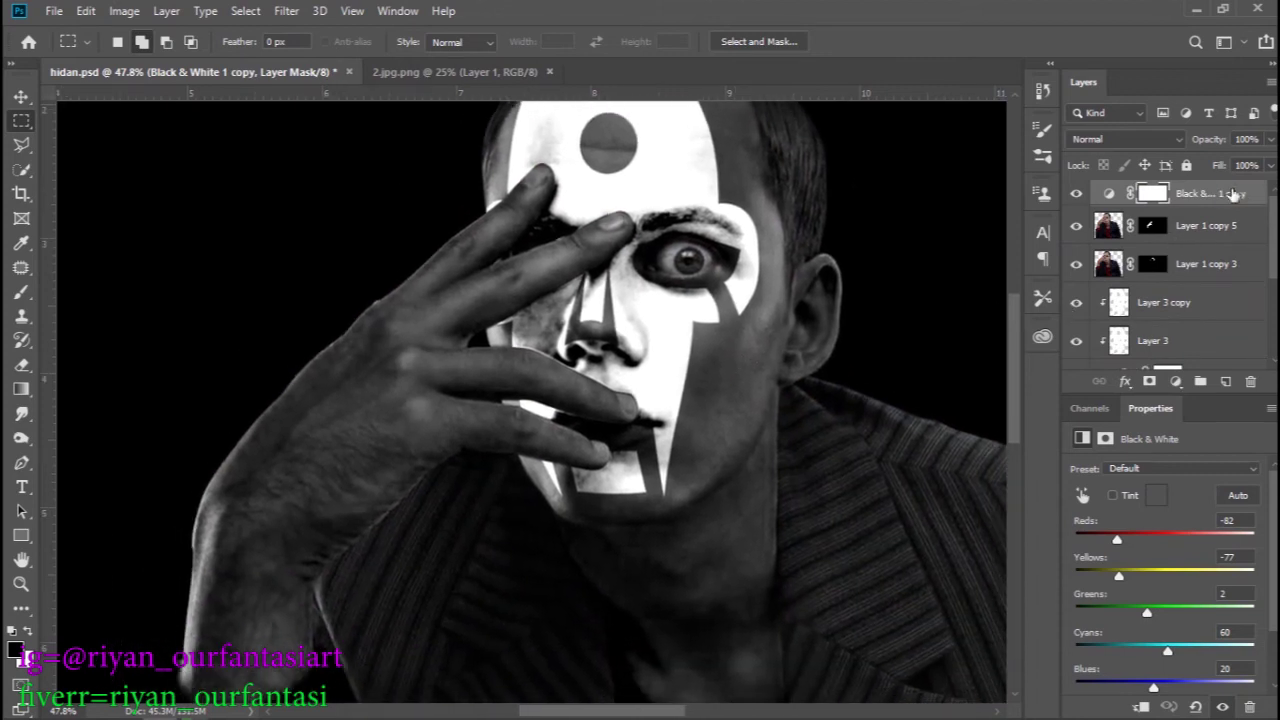
pyautogui.rightClick(1228, 193)
pyautogui.click(1055, 361)
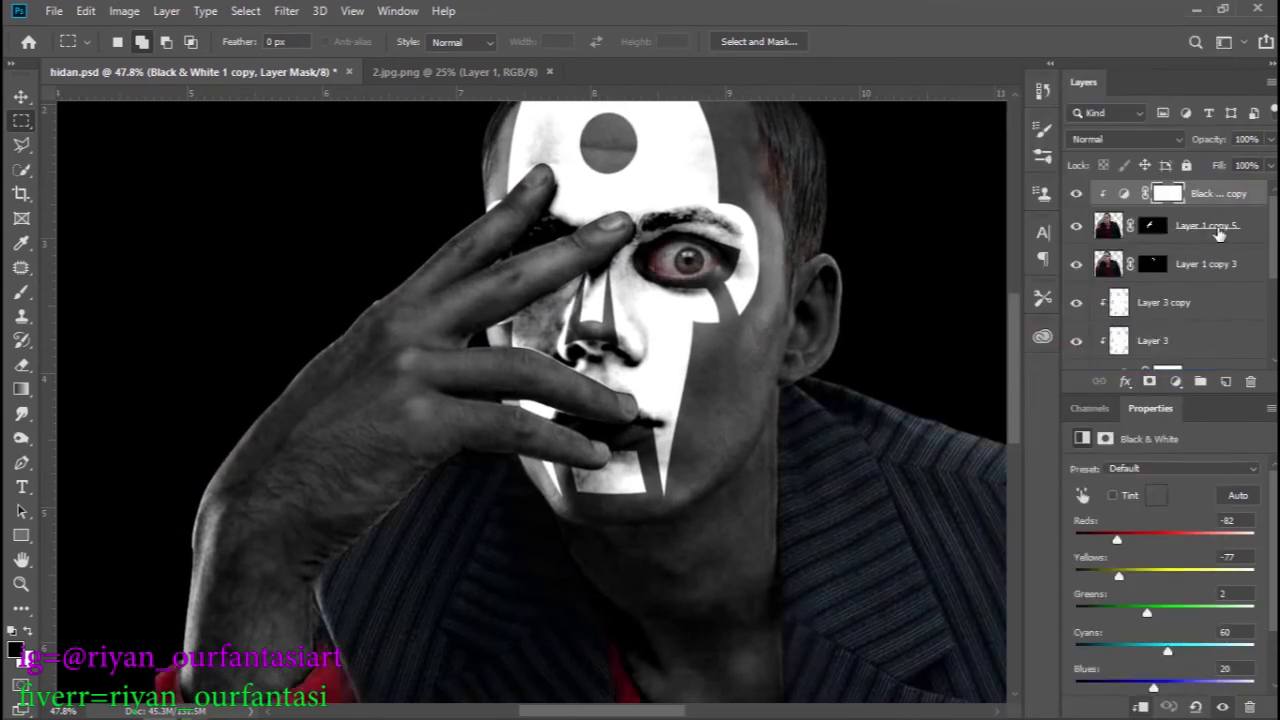
pyautogui.scroll(-3, 294, 386)
# Step: Choose the Brush tool with a Hard Round tip
pyautogui.press('b')
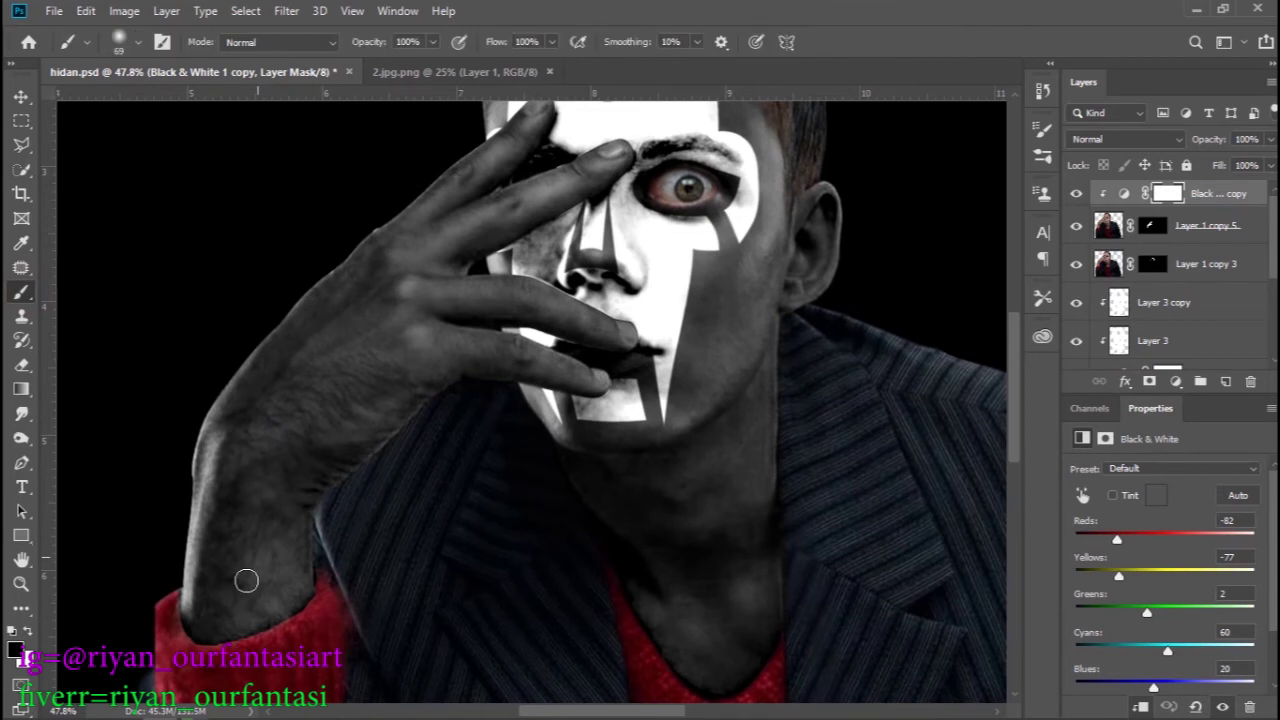
pyautogui.rightClick(302, 531)
pyautogui.click(463, 646)
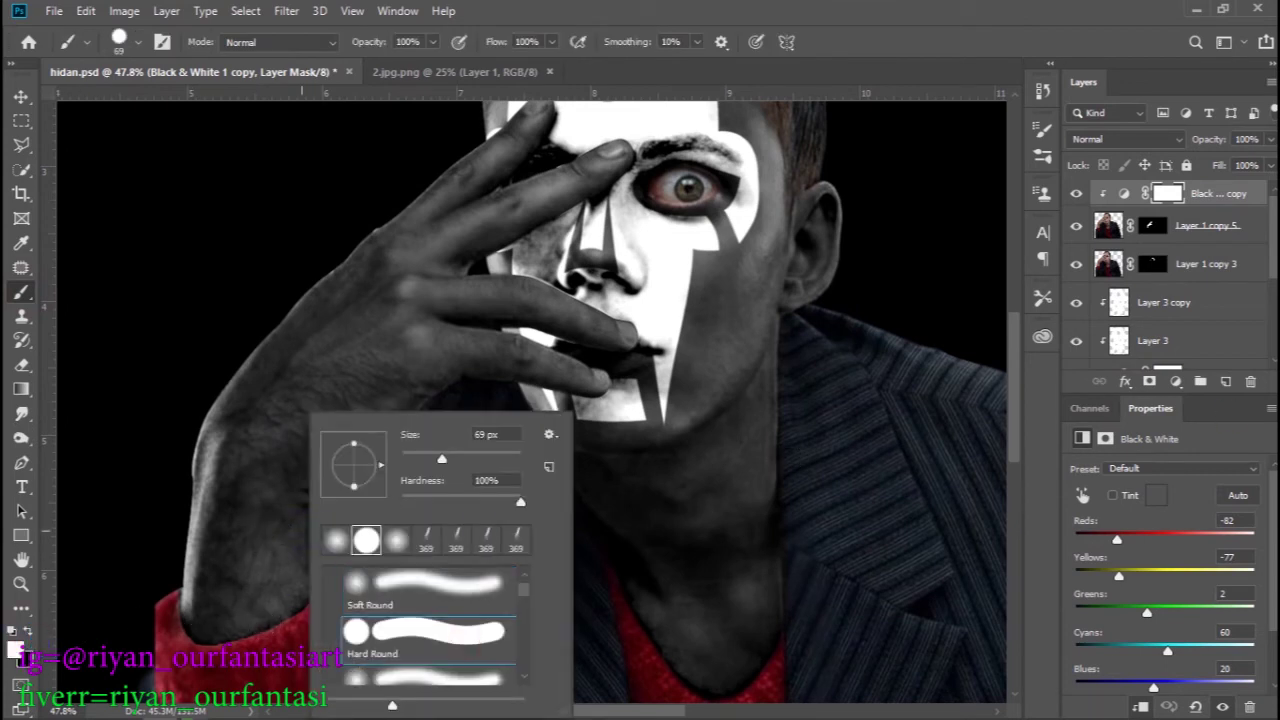
# Step: Add a new Layer 4 and clip it to the layers beneath
pyautogui.click(1227, 383)
pyautogui.rightClick(1158, 212)
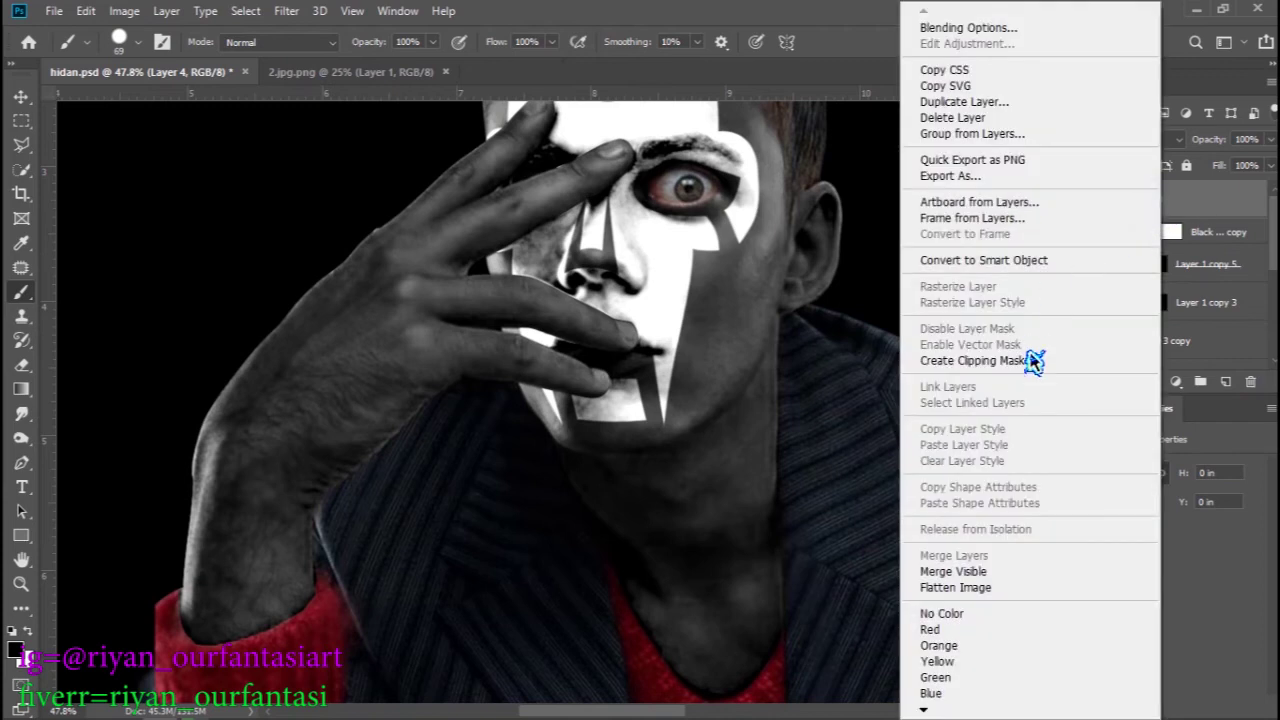
pyautogui.click(1035, 362)
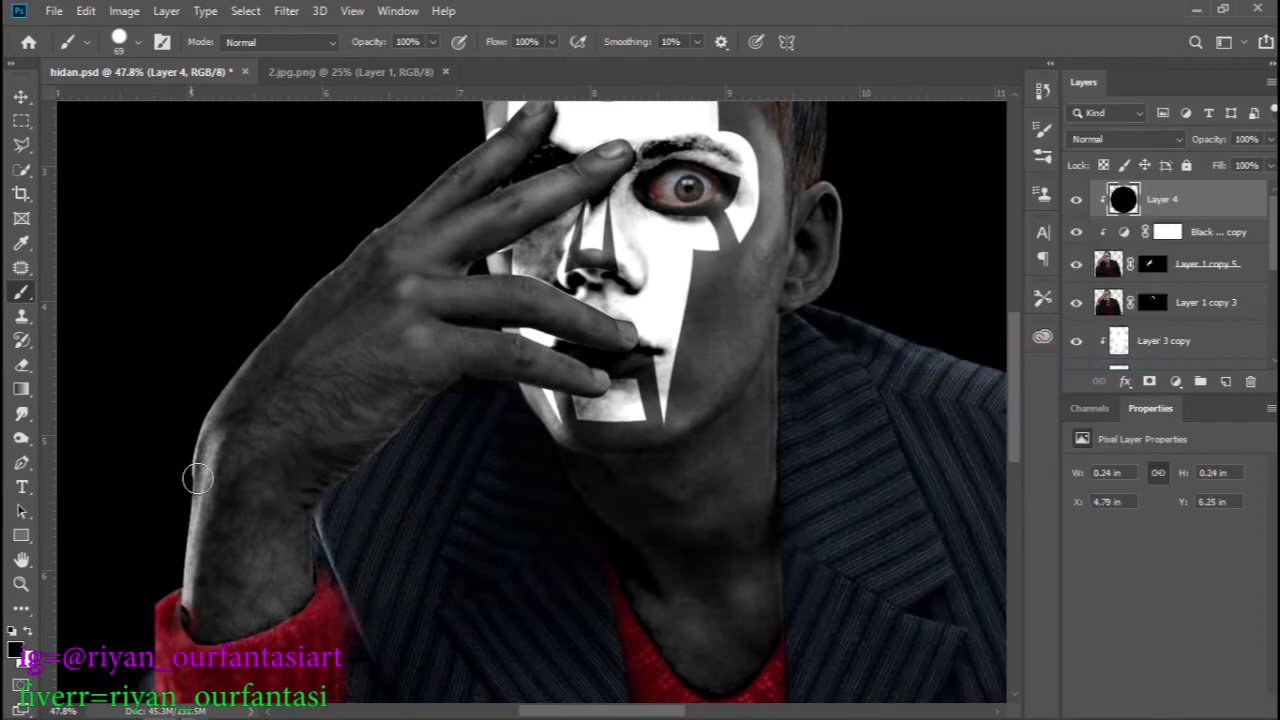
# Step: Paint white stripes along the hand's edge and the first finger down to the wrist
pyautogui.click(28, 630)
pyautogui.click(171, 590)
pyautogui.keyDown('shift'); pyautogui.click(206, 412); pyautogui.keyUp('shift')
pyautogui.click(203, 636)
pyautogui.keyDown('shift'); pyautogui.click(233, 452); pyautogui.keyUp('shift')
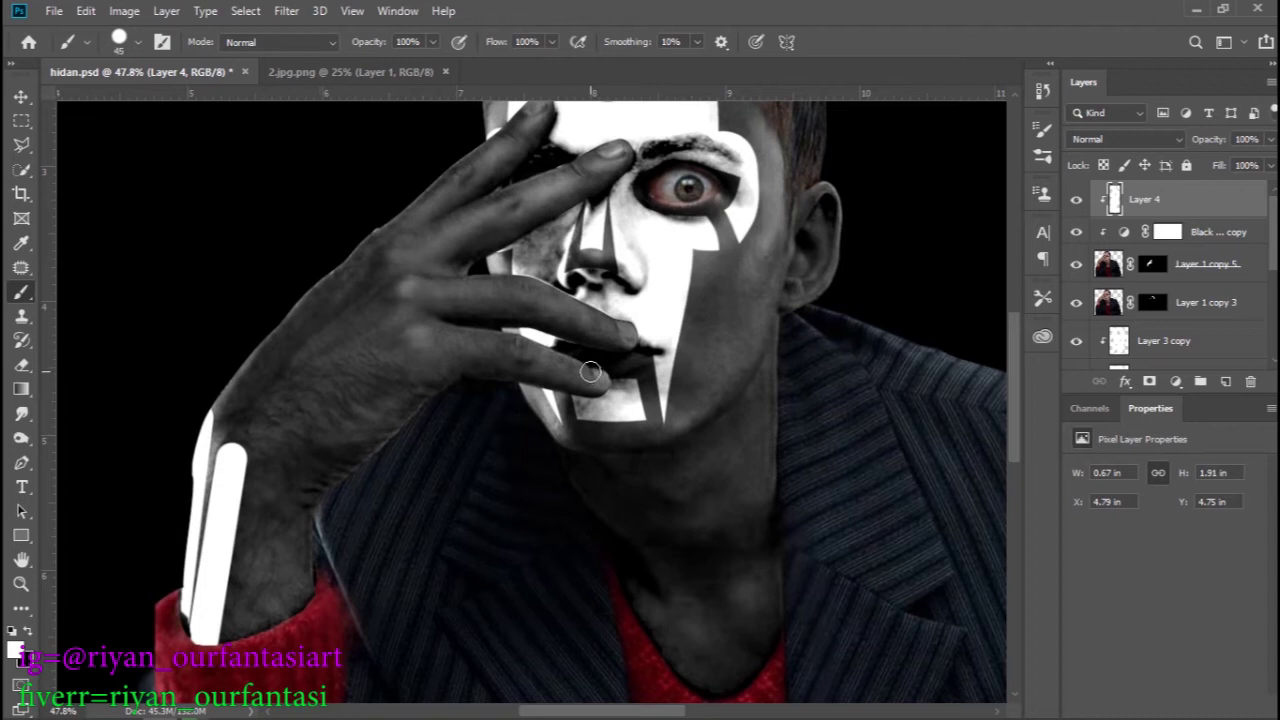
pyautogui.click(590, 373)
pyautogui.keyDown('shift'); pyautogui.click(522, 342); pyautogui.keyUp('shift')
pyautogui.keyDown('shift'); pyautogui.click(413, 333); pyautogui.keyUp('shift')
pyautogui.keyDown('shift'); pyautogui.click(256, 437); pyautogui.keyUp('shift')
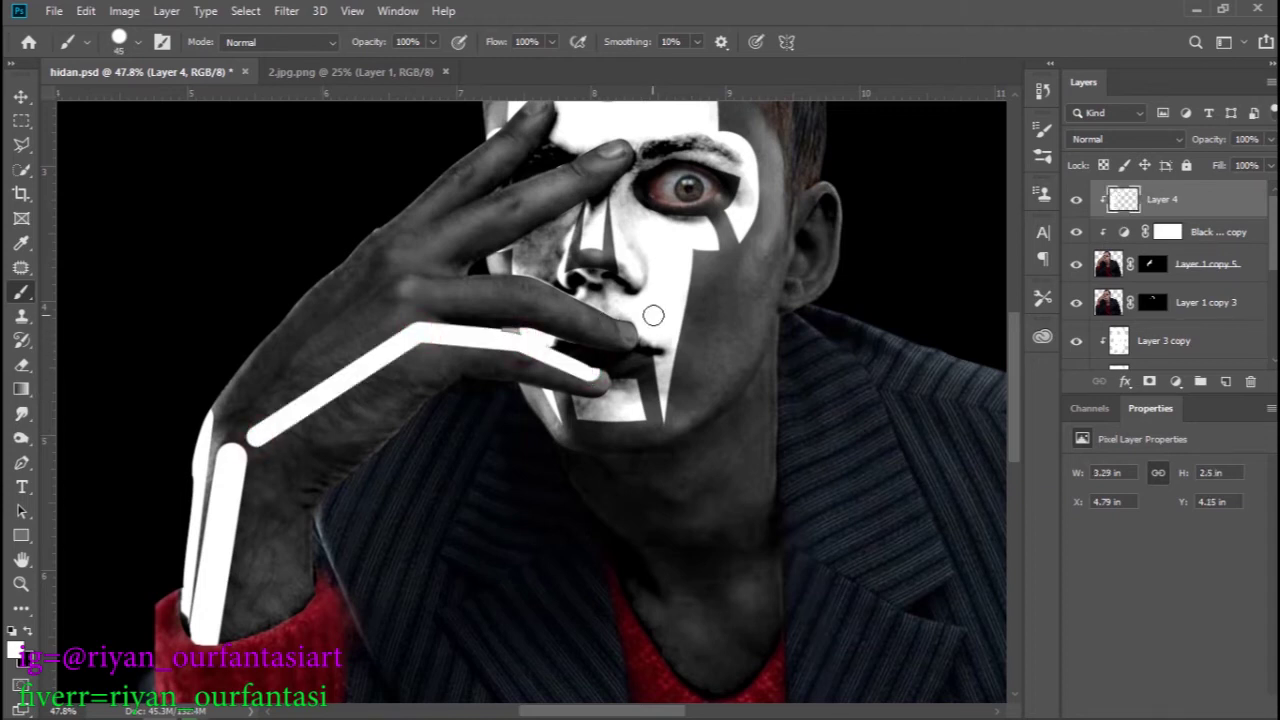
# Step: Paint white bone stripes along the other three fingers to the wrist, then mask Layer 4
pyautogui.click(612, 324)
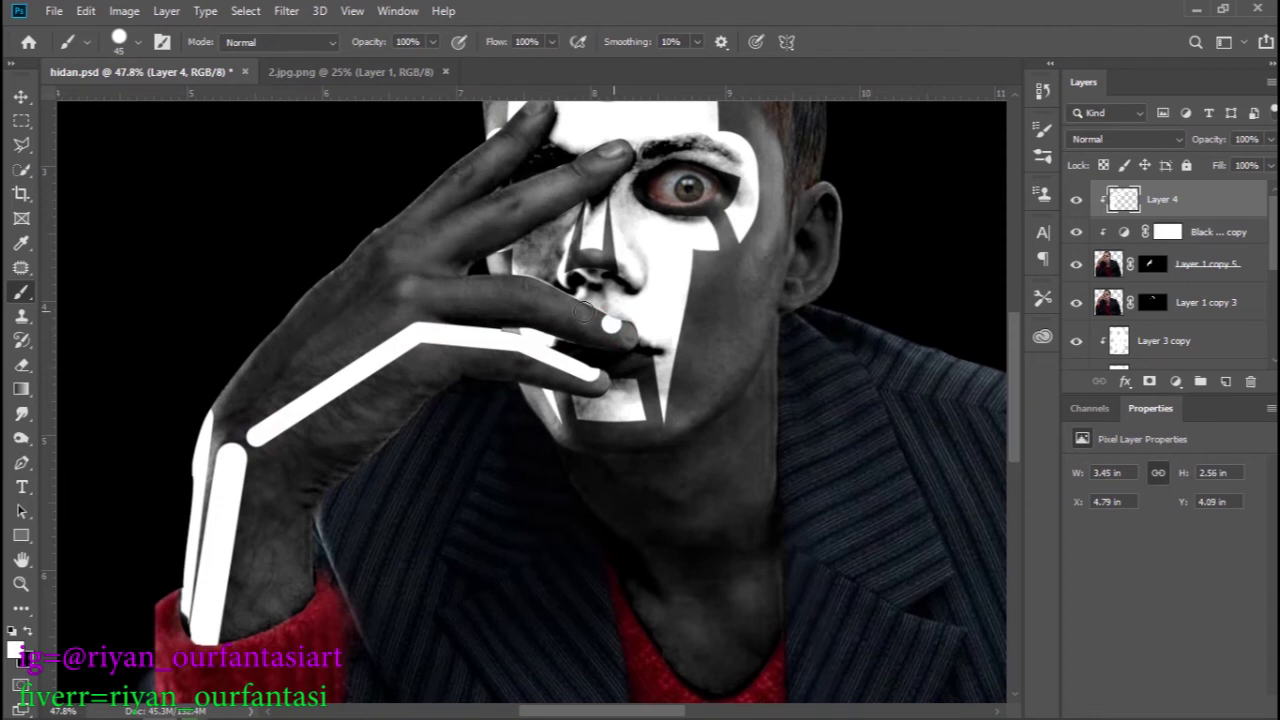
pyautogui.keyDown('shift'); pyautogui.click(528, 287); pyautogui.keyUp('shift')
pyautogui.keyDown('shift'); pyautogui.click(400, 287); pyautogui.keyUp('shift')
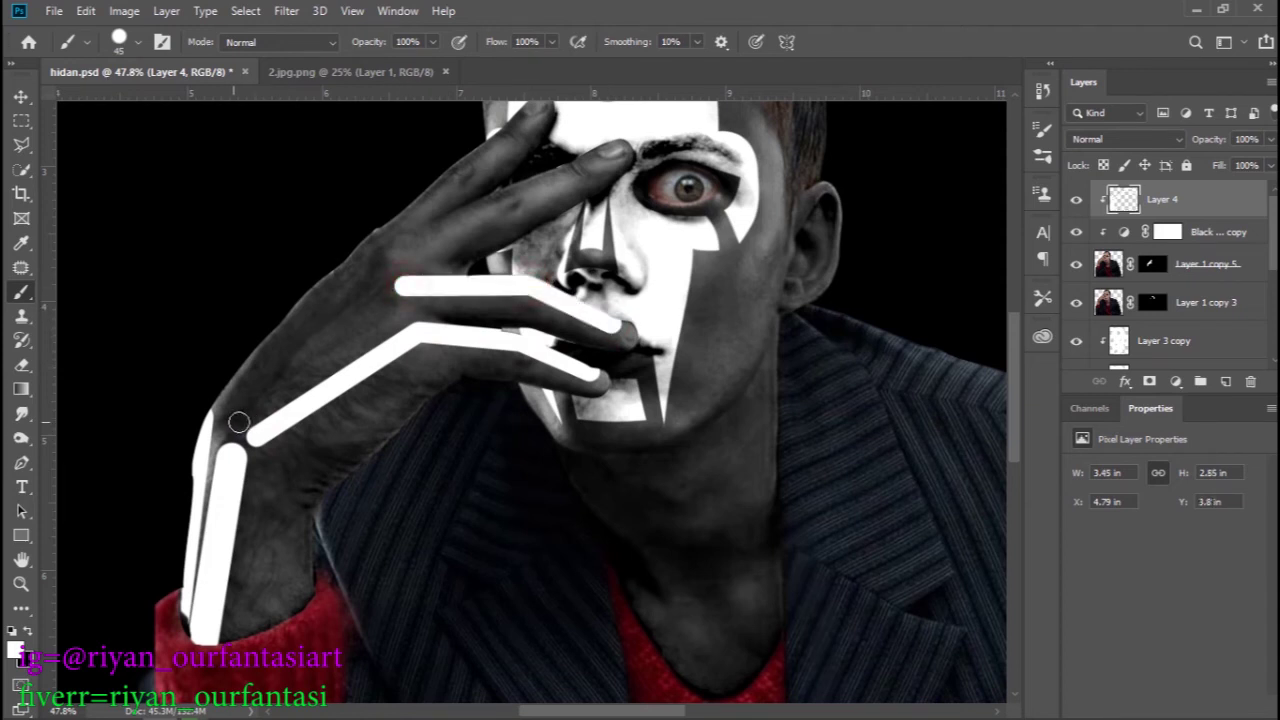
pyautogui.keyDown('shift'); pyautogui.click(242, 416); pyautogui.keyUp('shift')
pyautogui.click(611, 149)
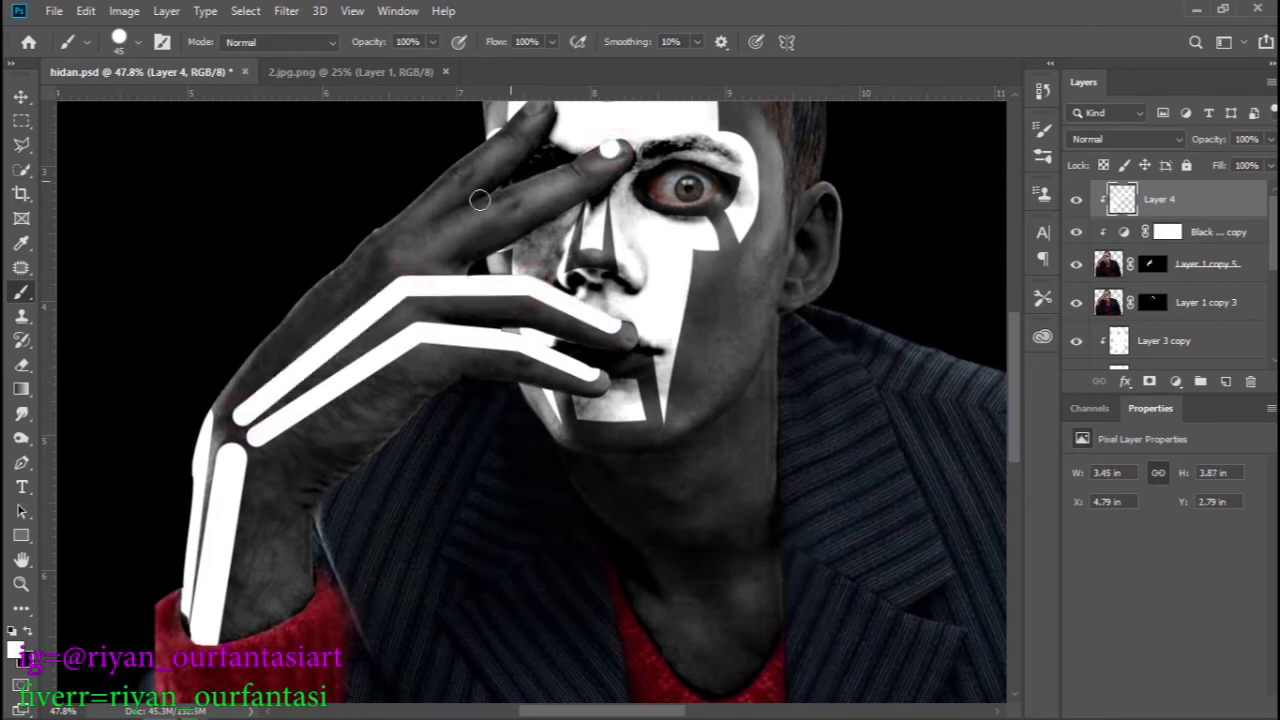
pyautogui.keyDown('shift'); pyautogui.click(387, 250); pyautogui.keyUp('shift')
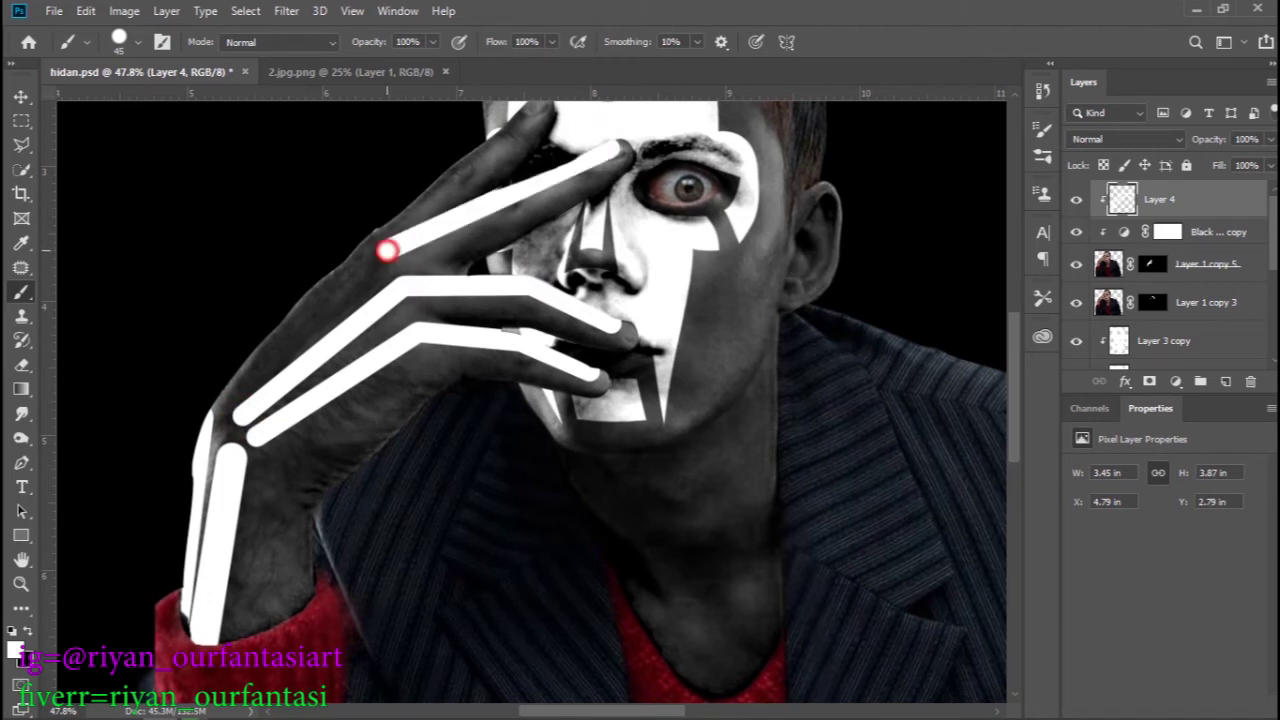
pyautogui.keyDown('shift'); pyautogui.click(227, 398); pyautogui.keyUp('shift')
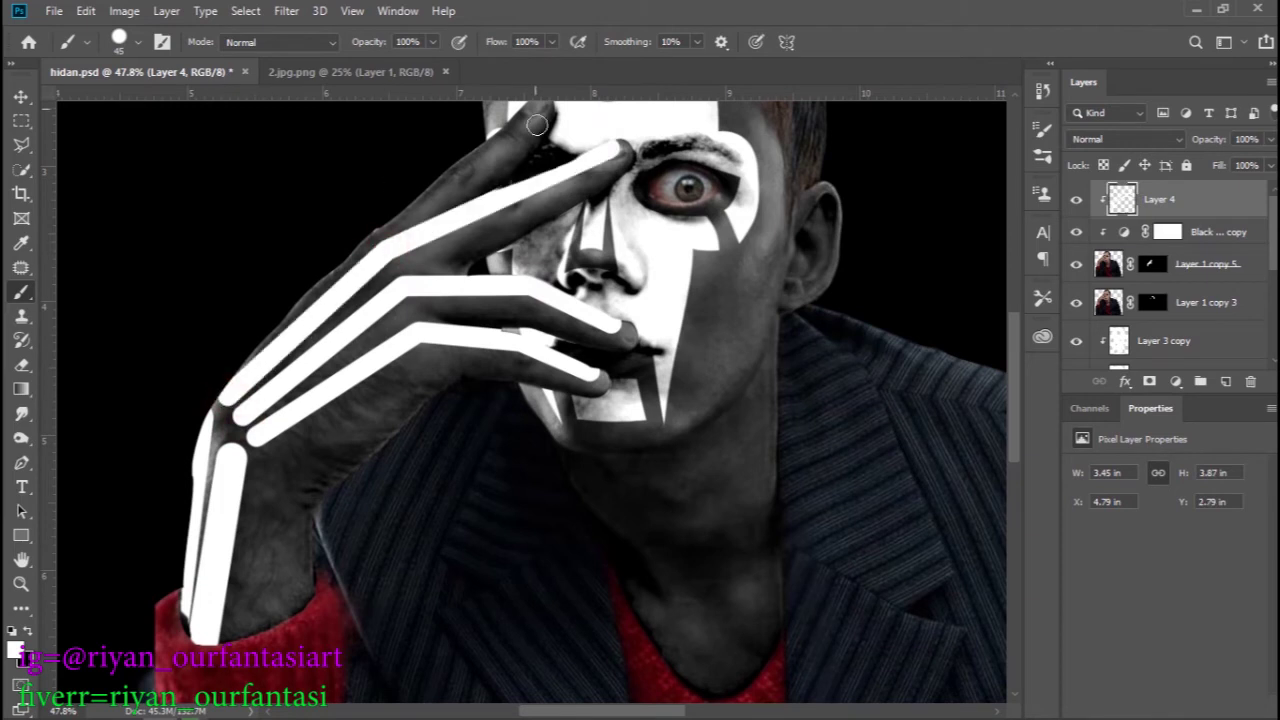
pyautogui.moveTo(499, 214); pyautogui.dragTo(533, 258)
pyautogui.click(563, 156)
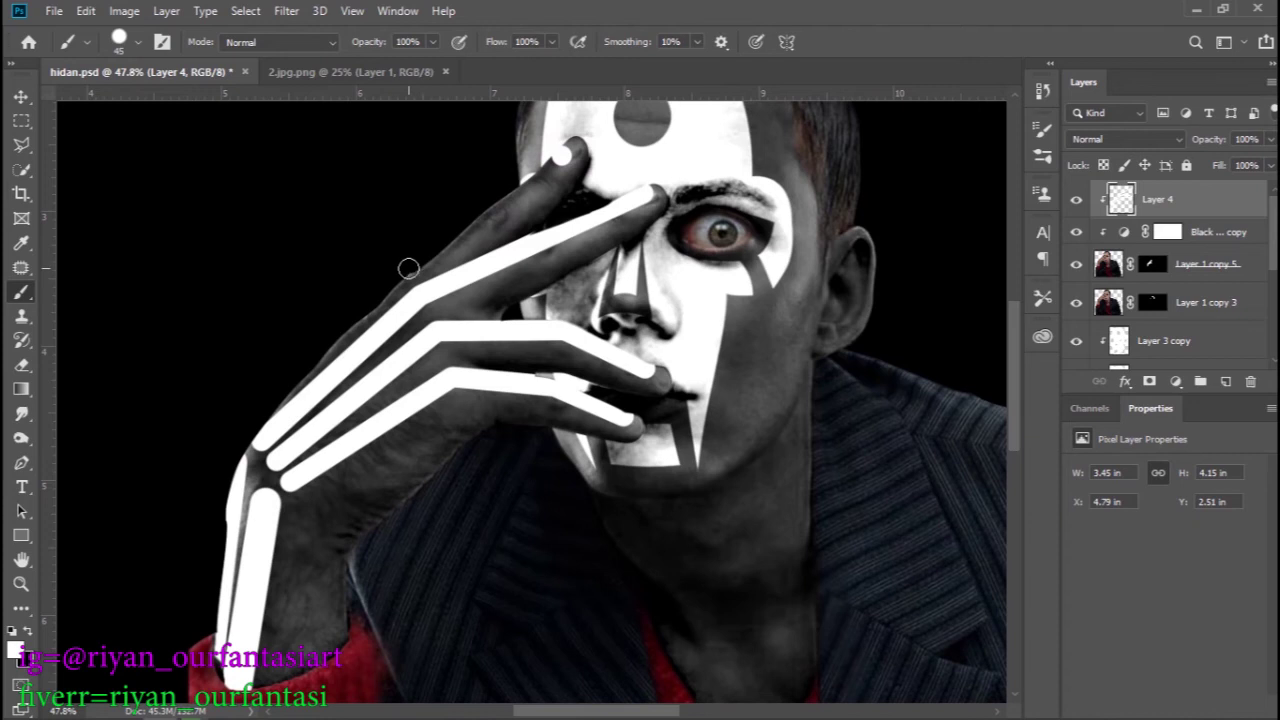
pyautogui.keyDown('shift'); pyautogui.click(416, 267); pyautogui.keyUp('shift')
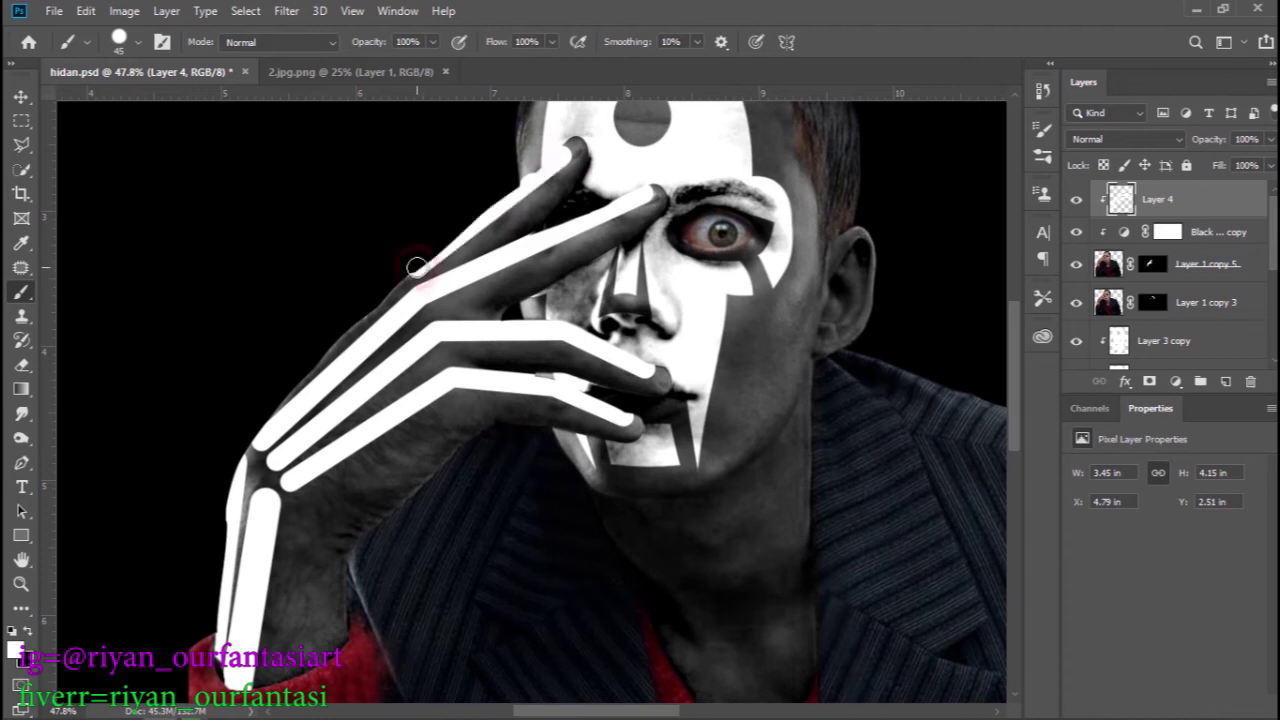
pyautogui.keyDown('shift'); pyautogui.click(292, 375); pyautogui.keyUp('shift')
pyautogui.moveTo(548, 262); pyautogui.dragTo(468, 288)
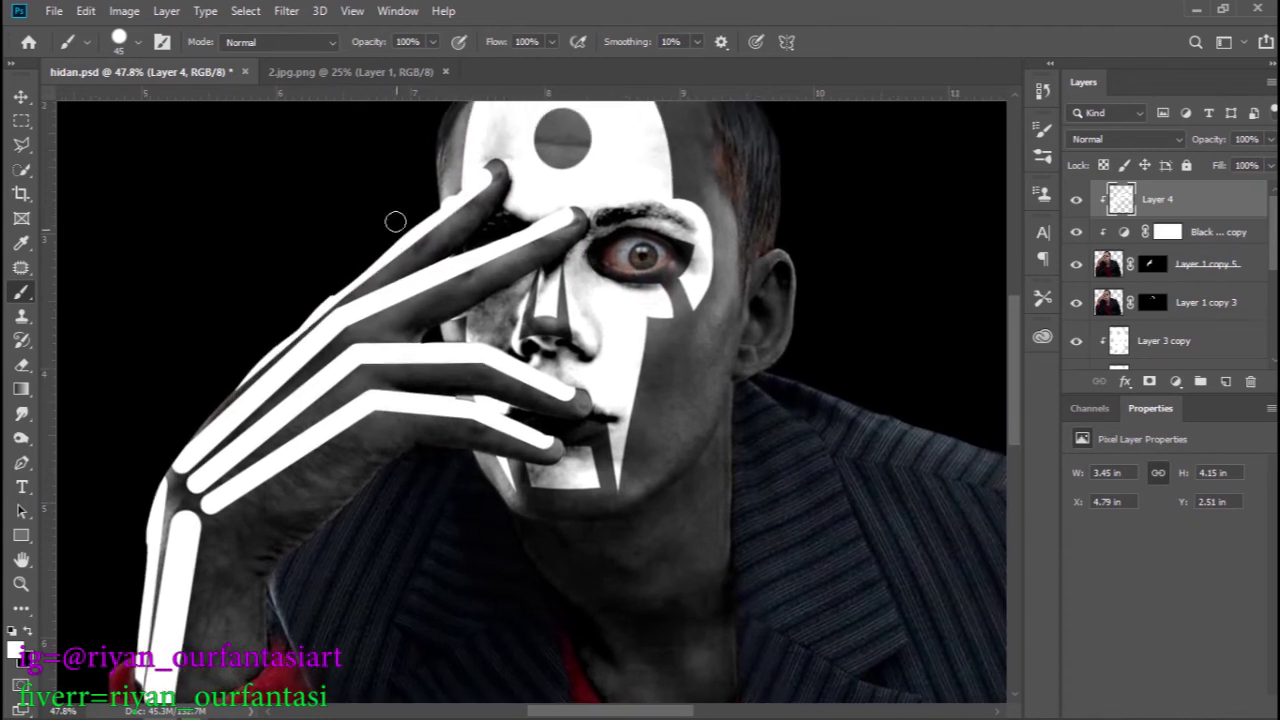
pyautogui.click(1149, 382)
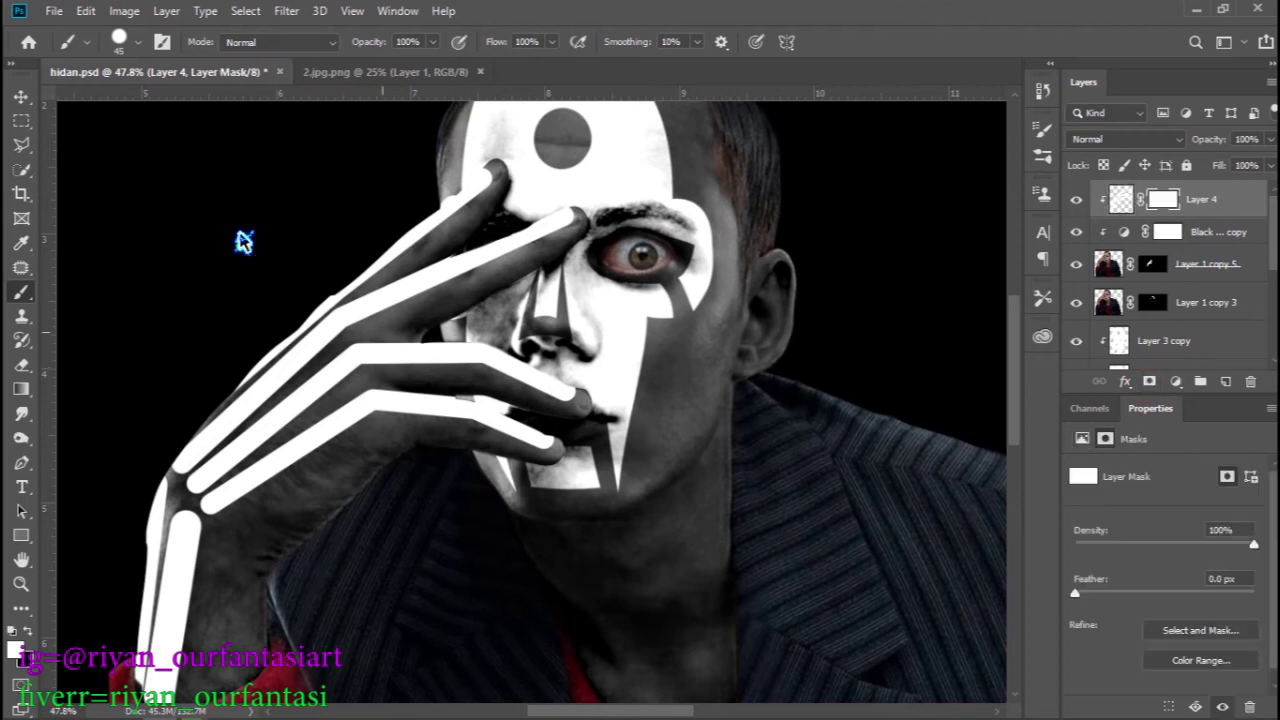
# Step: Paint black on Layer 4's mask to hide the stripe ends on four fingertips
pyautogui.click(27, 634)
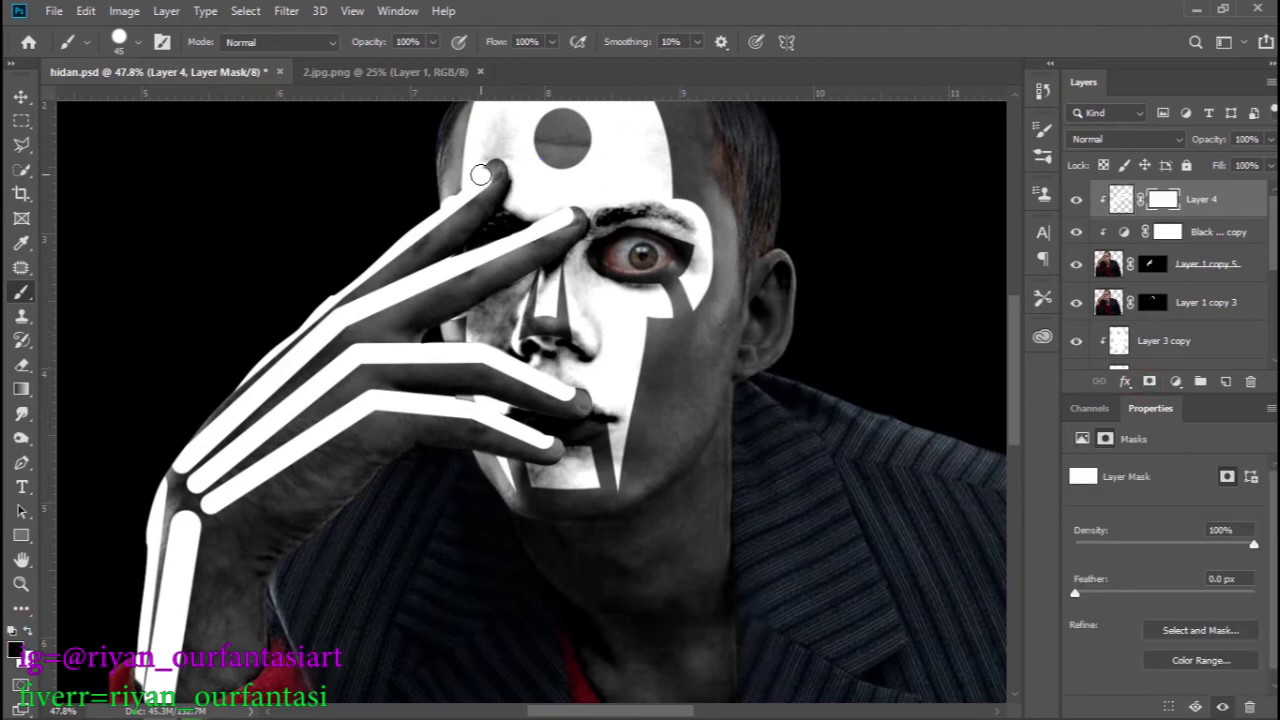
pyautogui.click(492, 170)
pyautogui.moveTo(576, 216); pyautogui.dragTo(583, 213)
pyautogui.click(580, 395)
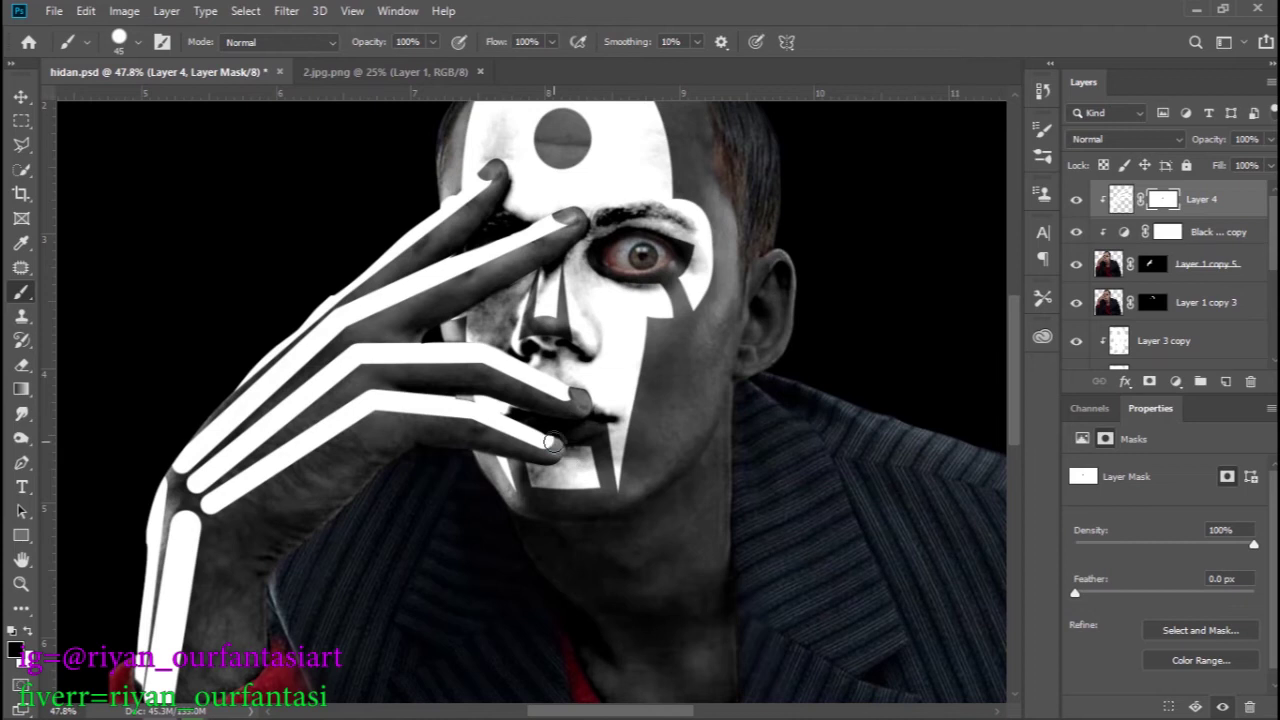
pyautogui.click(556, 440)
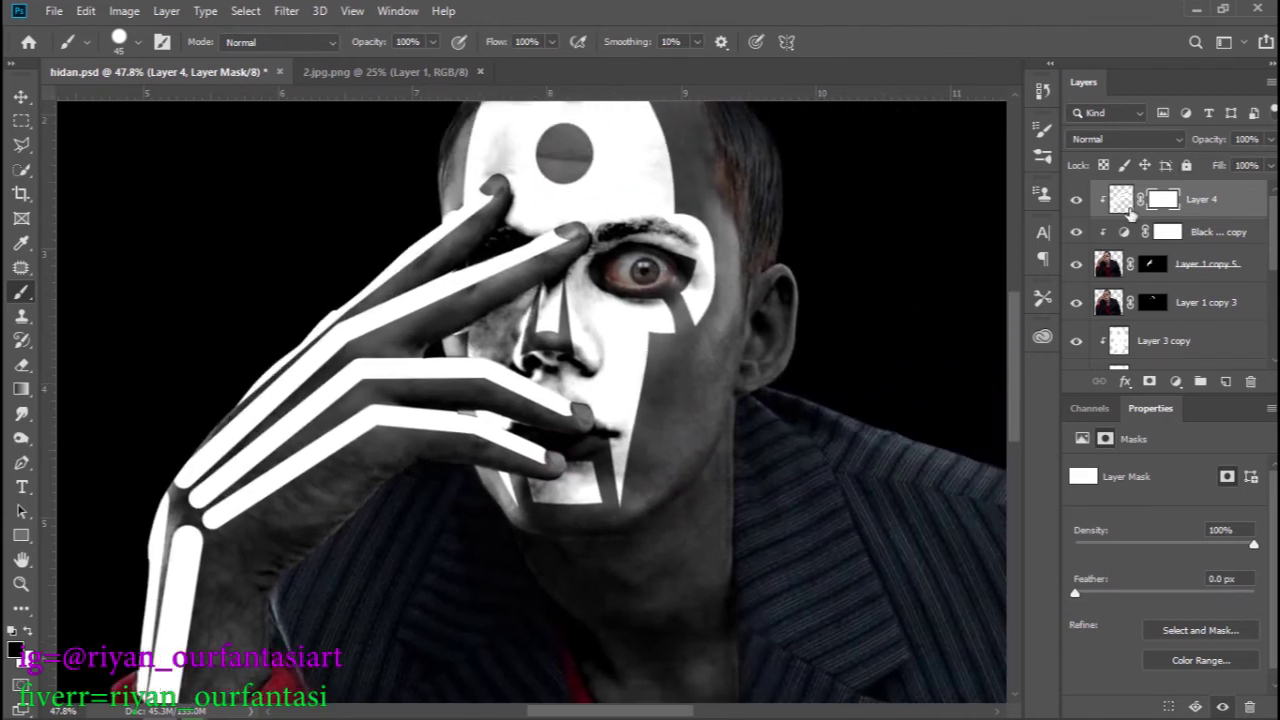
pyautogui.click(1124, 200)
pyautogui.click(1157, 140)
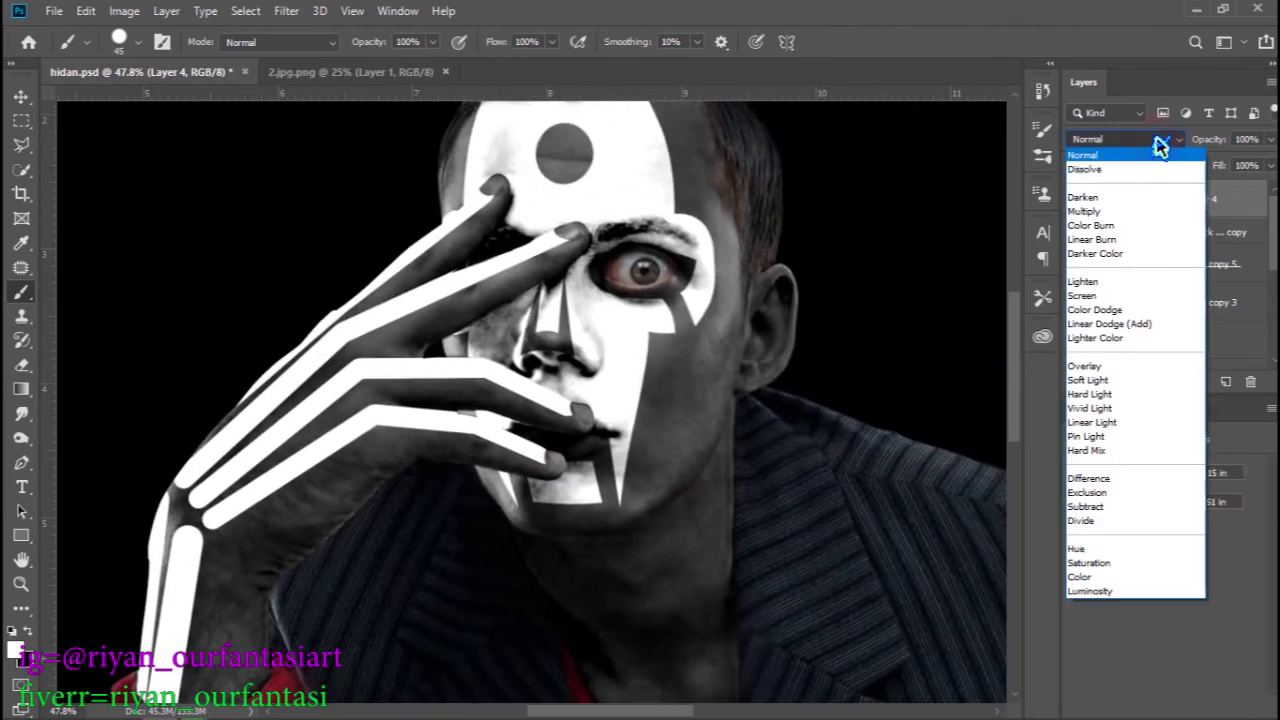
# Step: Set Layer 4 to Soft Light, duplicate it with Ctrl+J, and set the copy to Overlay
pyautogui.click(1112, 380)
pyautogui.hotkey('ctrl', 'j')
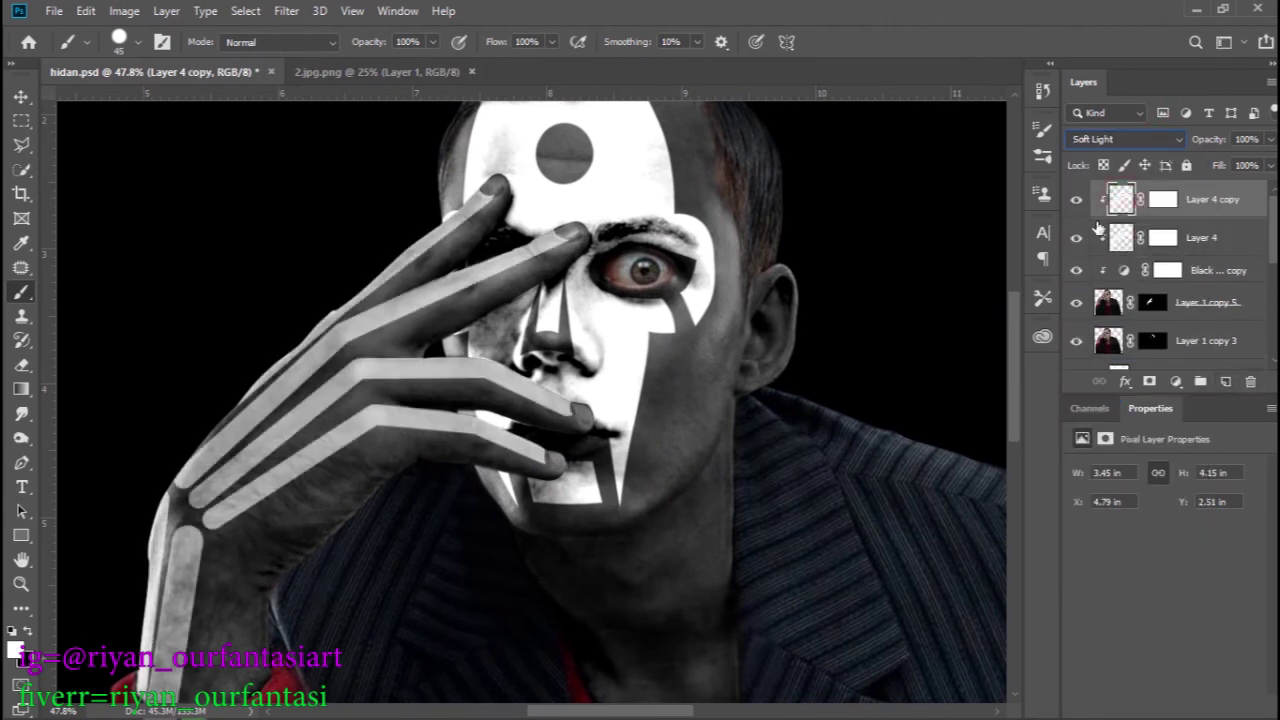
pyautogui.click(1113, 146)
pyautogui.click(1112, 366)
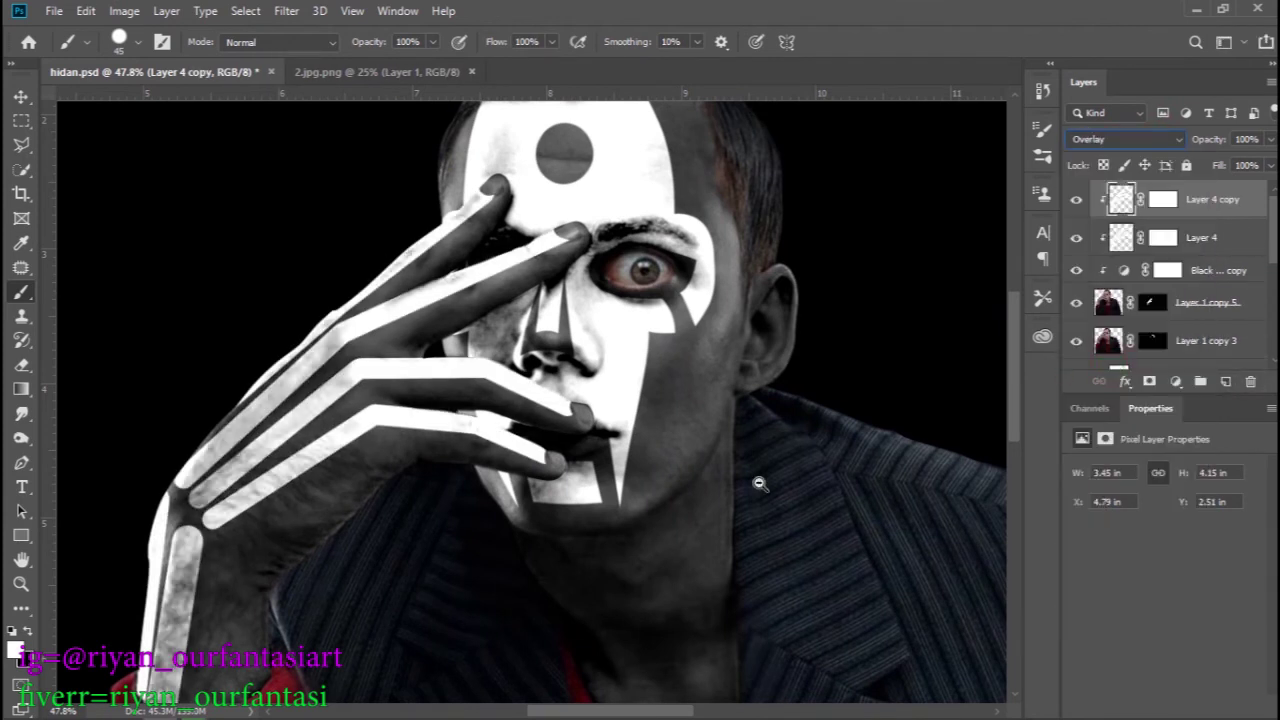
# Step: Pan and zoom out to show more of the figure, then select Layer 1 copy 4
pyautogui.scroll(-5, 760, 483)
pyautogui.scroll(3, 760, 483)
pyautogui.moveTo(667, 385); pyautogui.dragTo(577, 401)
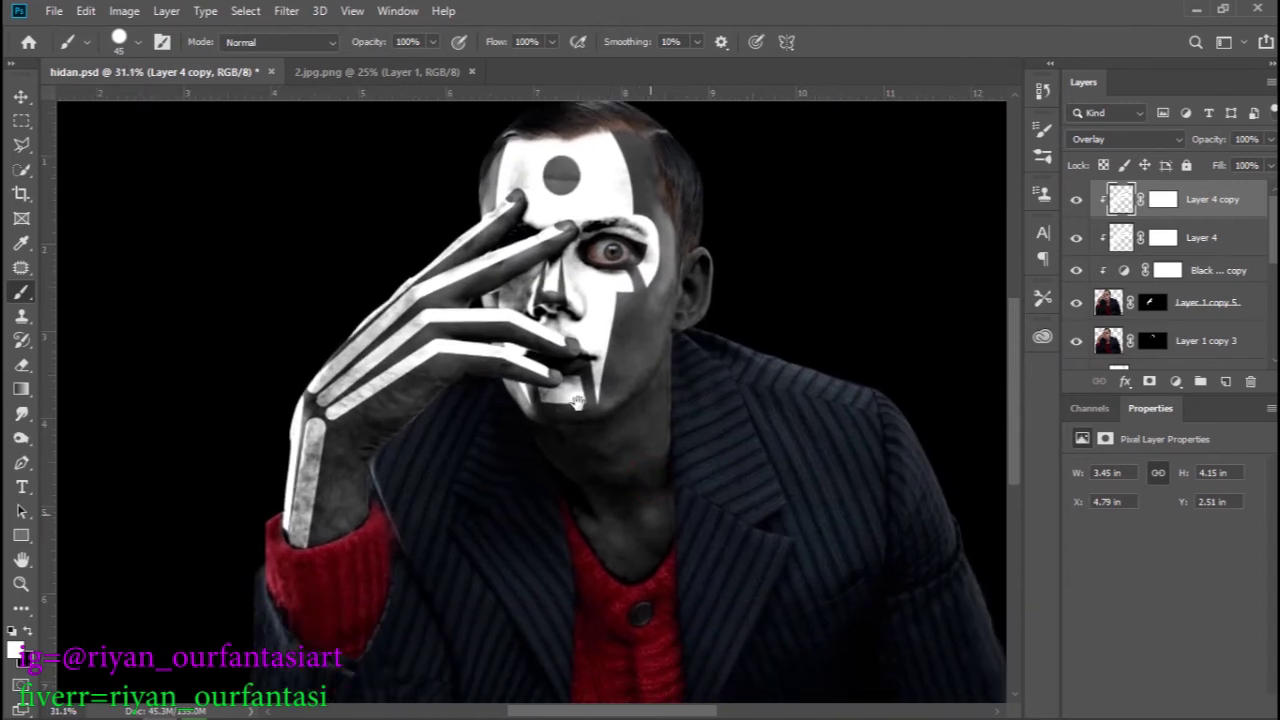
pyautogui.scroll(2, 577, 401)
pyautogui.scroll(-3, 623, 329)
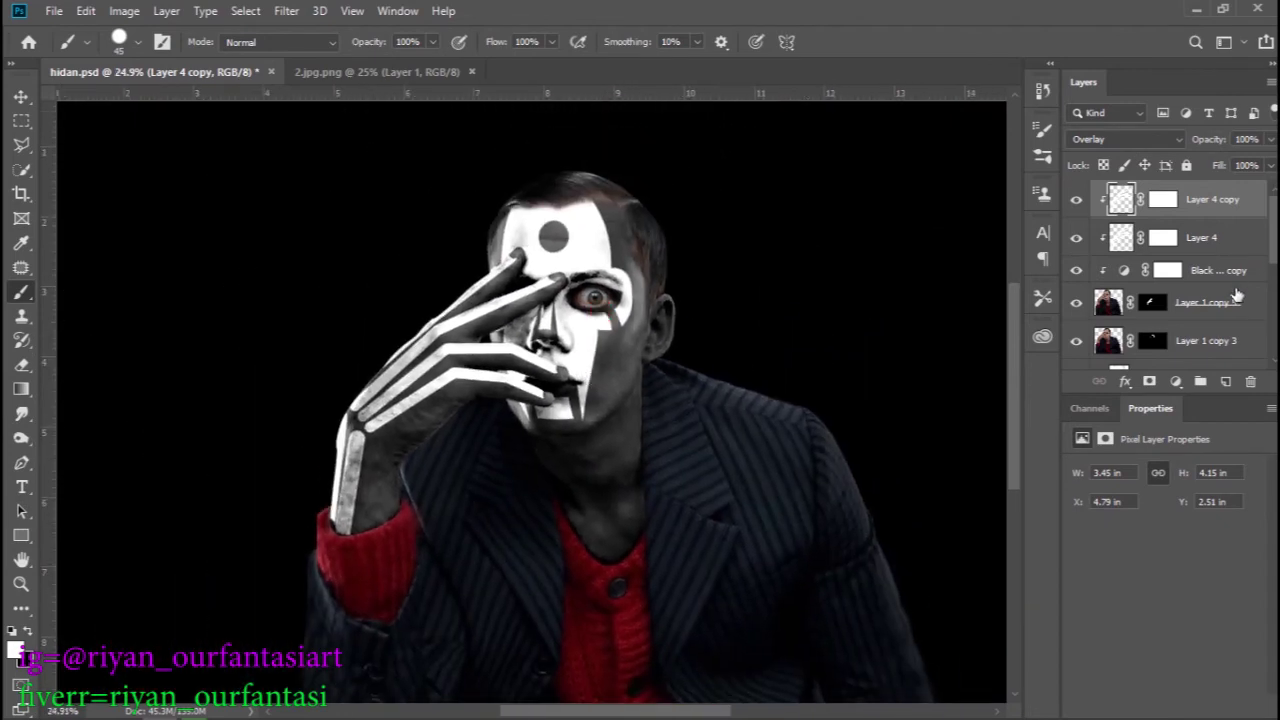
pyautogui.scroll(-2, 1232, 283)
pyautogui.click(1140, 334)
# Step: Place a copy of the hand photo layer at the top and apply its layer mask
pyautogui.moveTo(1140, 334); pyautogui.dragTo(1155, 190)
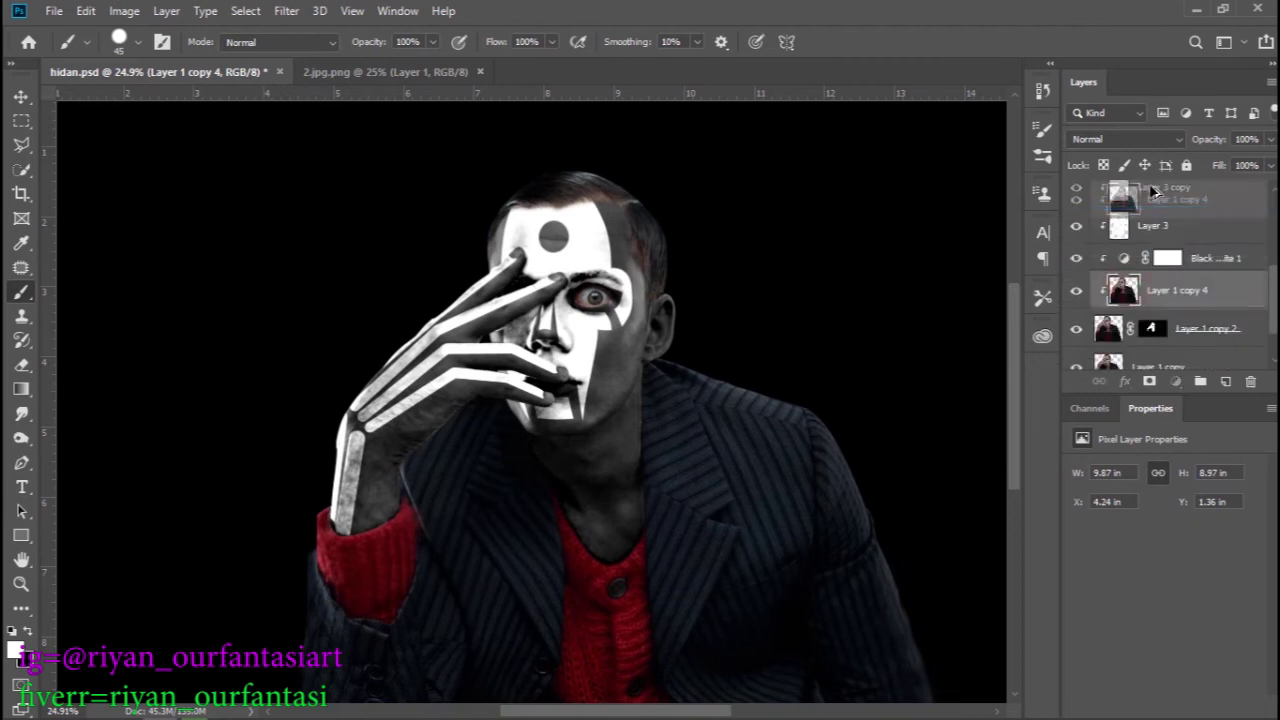
pyautogui.moveTo(1155, 190); pyautogui.dragTo(1183, 195)
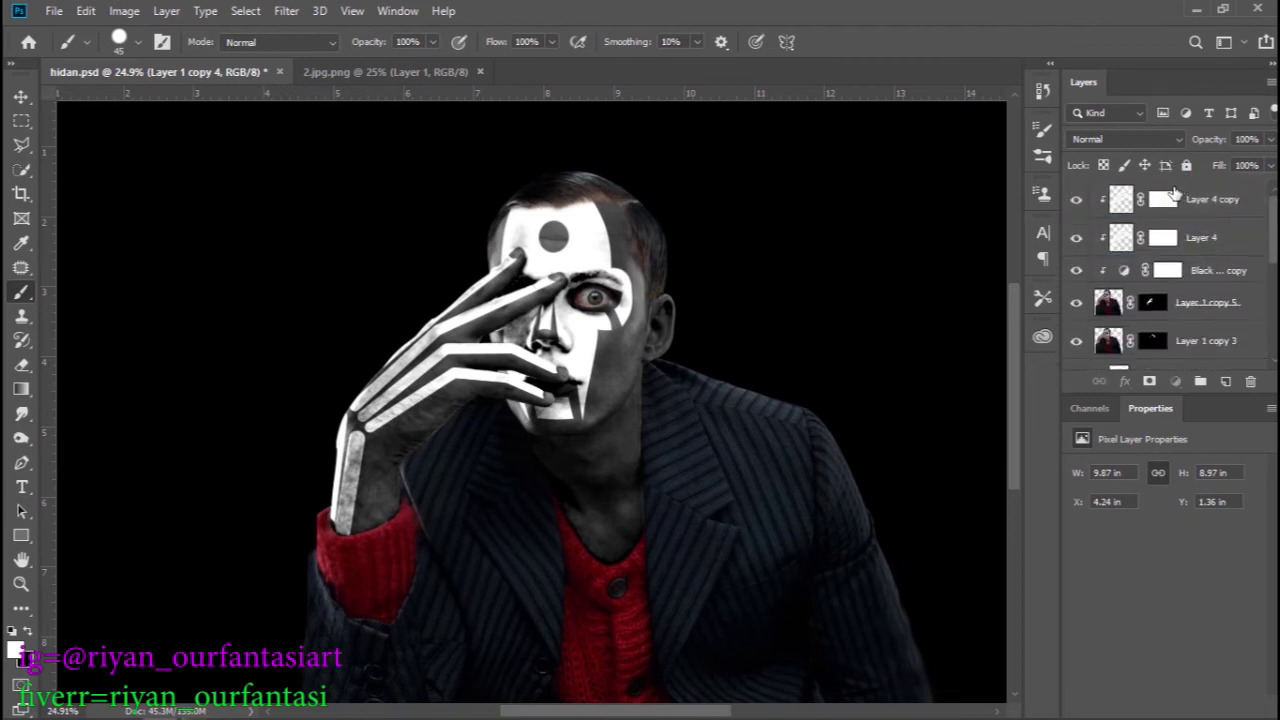
pyautogui.scroll(-3, 1188, 362)
pyautogui.moveTo(1120, 366); pyautogui.dragTo(1170, 148)
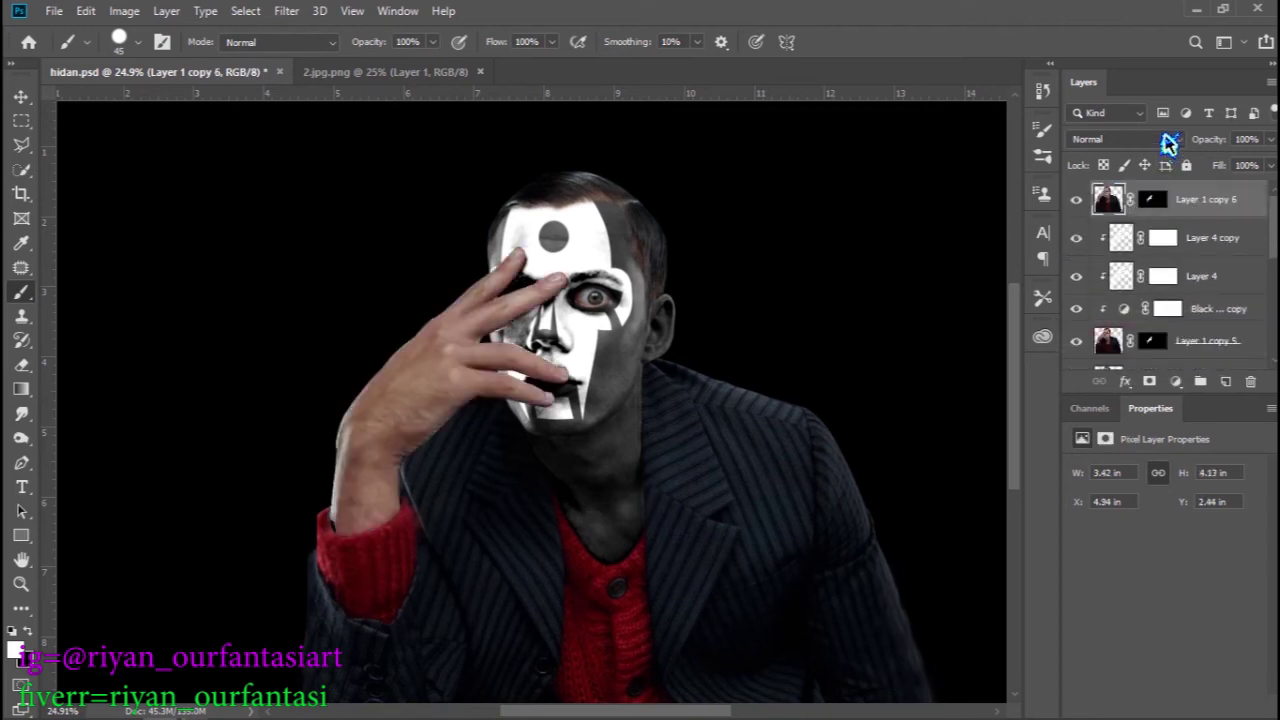
pyautogui.click(1150, 199)
pyautogui.rightClick(1150, 199)
pyautogui.click(1183, 257)
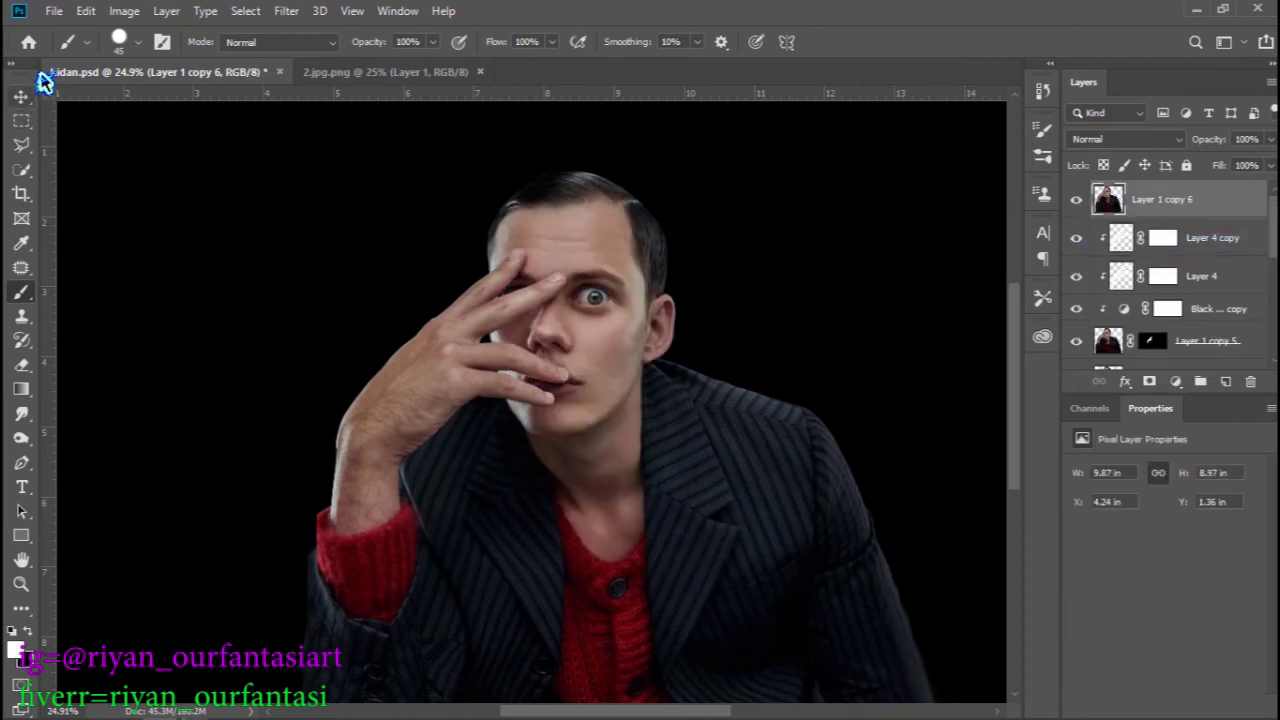
# Step: Desaturate Layer 1 copy 6, set it to Pin Light, and compare by toggling layer visibility
pyautogui.click(203, 16)
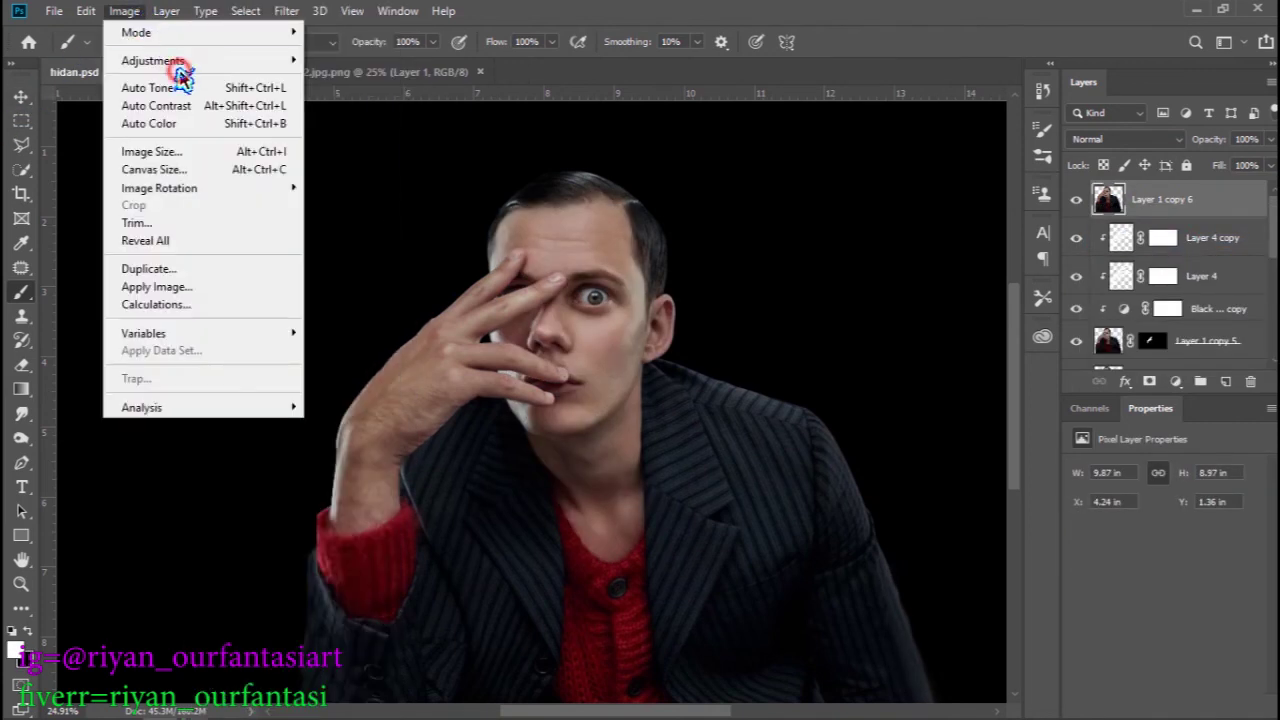
pyautogui.moveTo(153, 61)
pyautogui.click(405, 424)
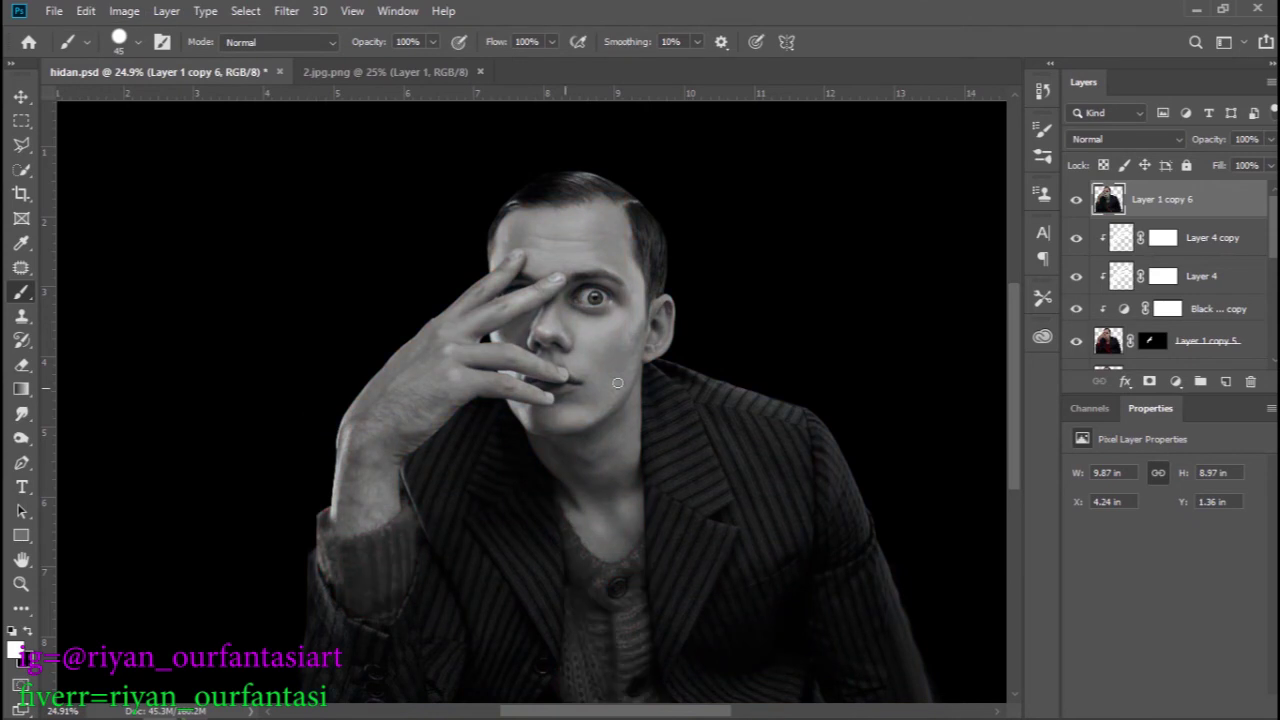
pyautogui.click(1180, 142)
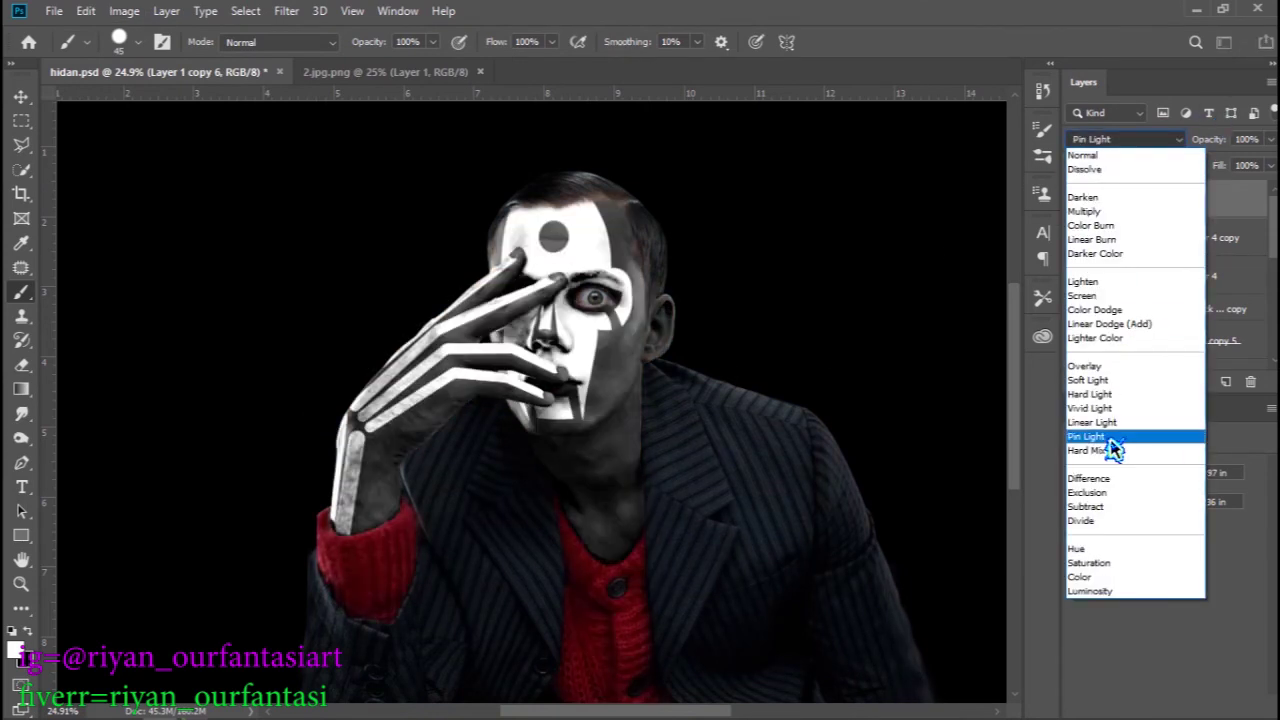
pyautogui.click(1108, 438)
pyautogui.moveTo(565, 300)
pyautogui.mouseDown()
pyautogui.moveTo(695, 383)
pyautogui.moveTo(578, 324)
pyautogui.mouseUp()
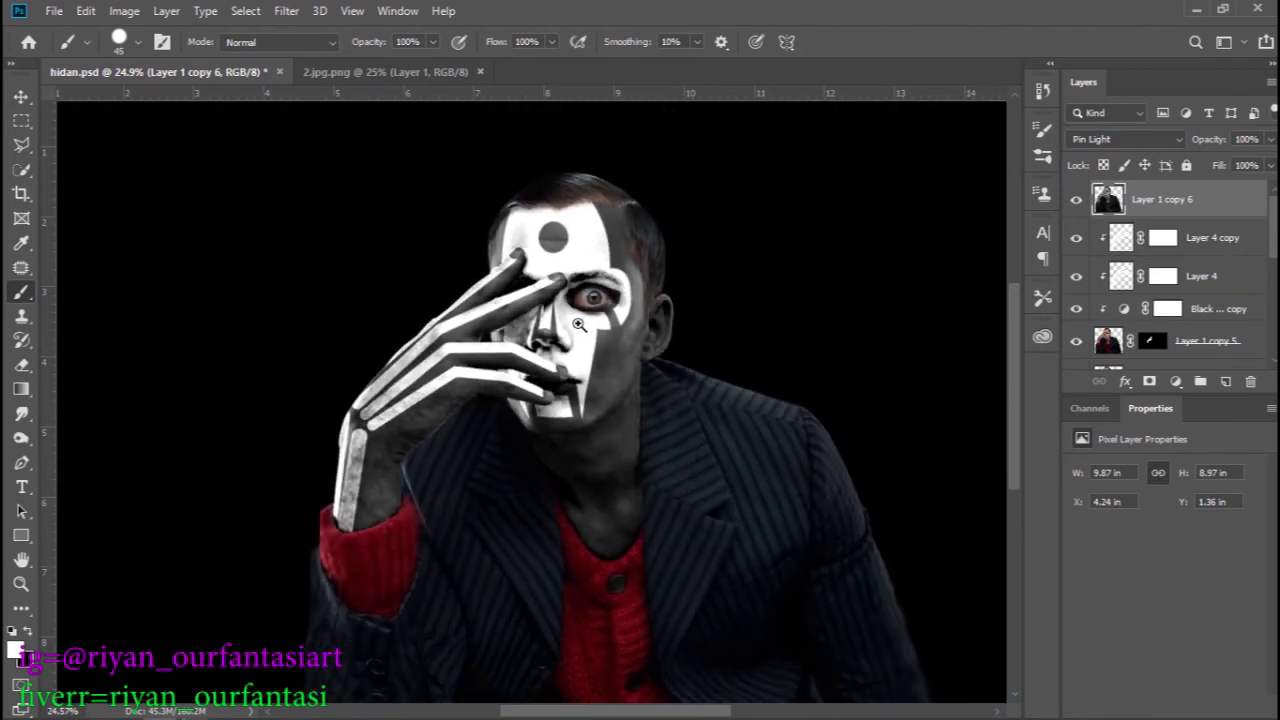
pyautogui.moveTo(578, 324); pyautogui.dragTo(545, 330)
pyautogui.scroll(-1, 1193, 288)
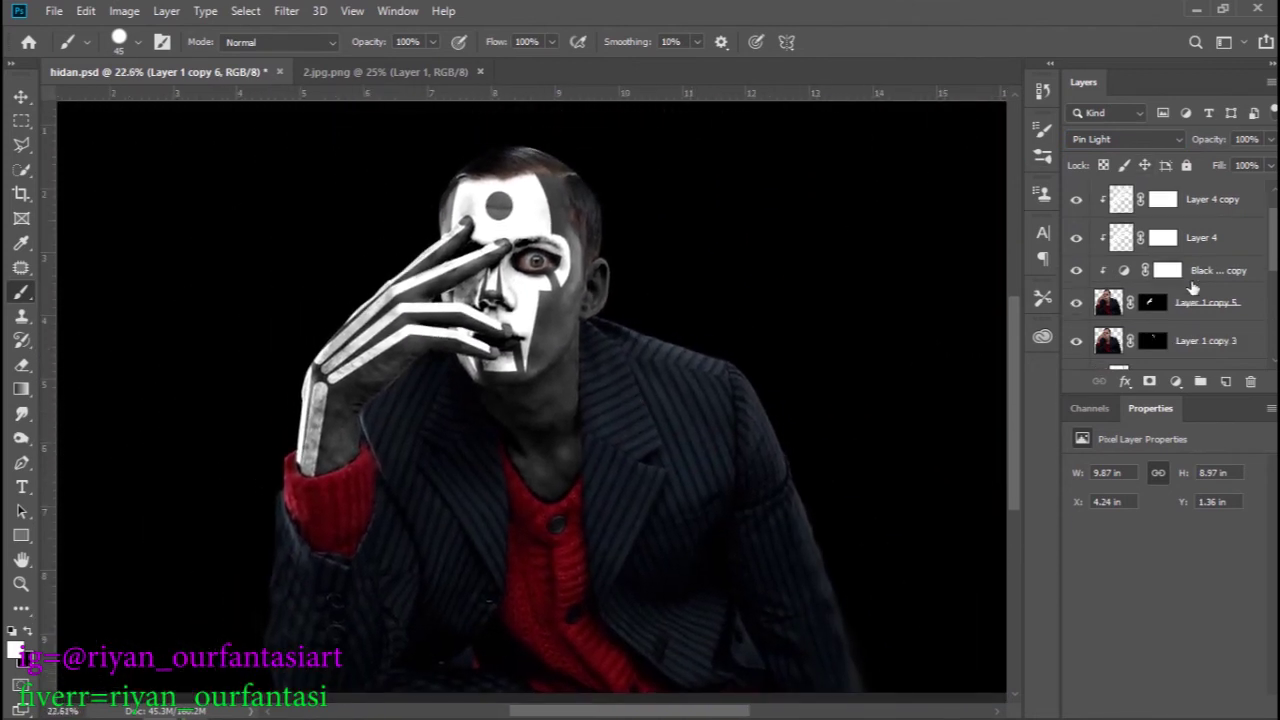
pyautogui.scroll(-1, 1193, 288)
pyautogui.click(1076, 232)
pyautogui.click(1076, 302)
# Step: Group Layer 1 copy 5 through Layer 4 copy into a group named 'hand'
pyautogui.click(1216, 276)
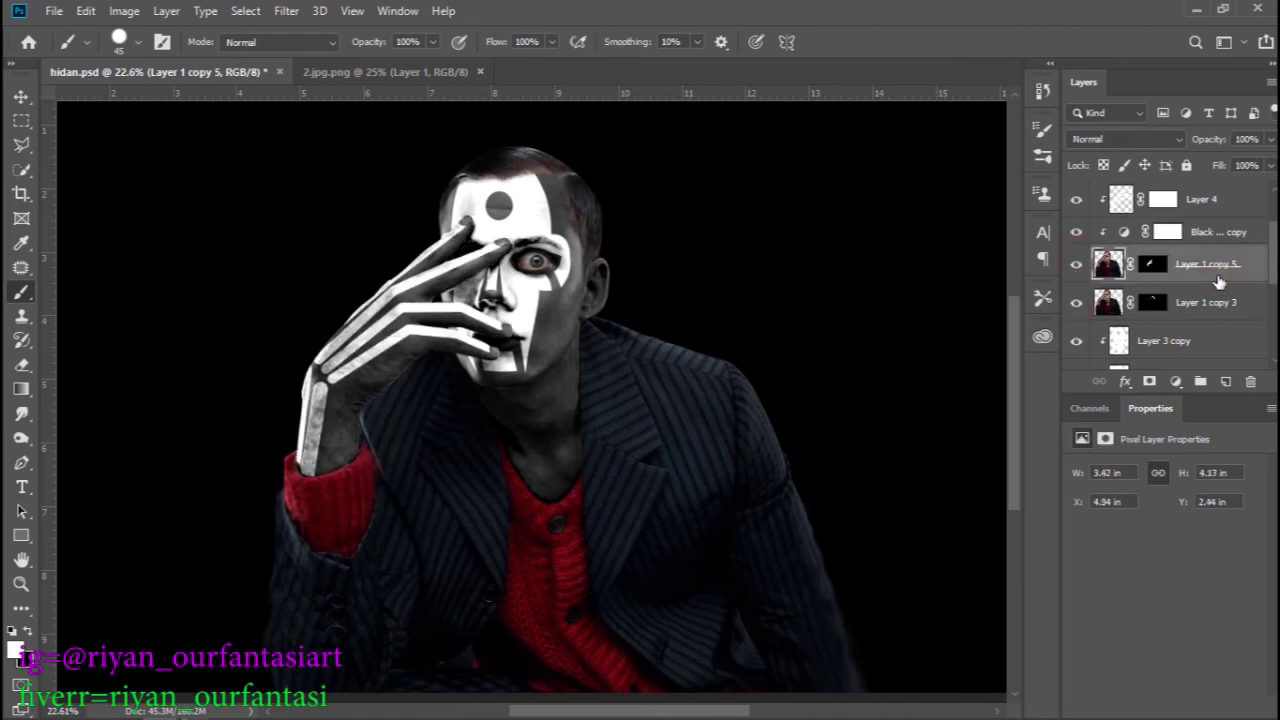
pyautogui.scroll(2, 1228, 262)
pyautogui.keyDown('shift'); pyautogui.click(1227, 237); pyautogui.keyUp('shift')
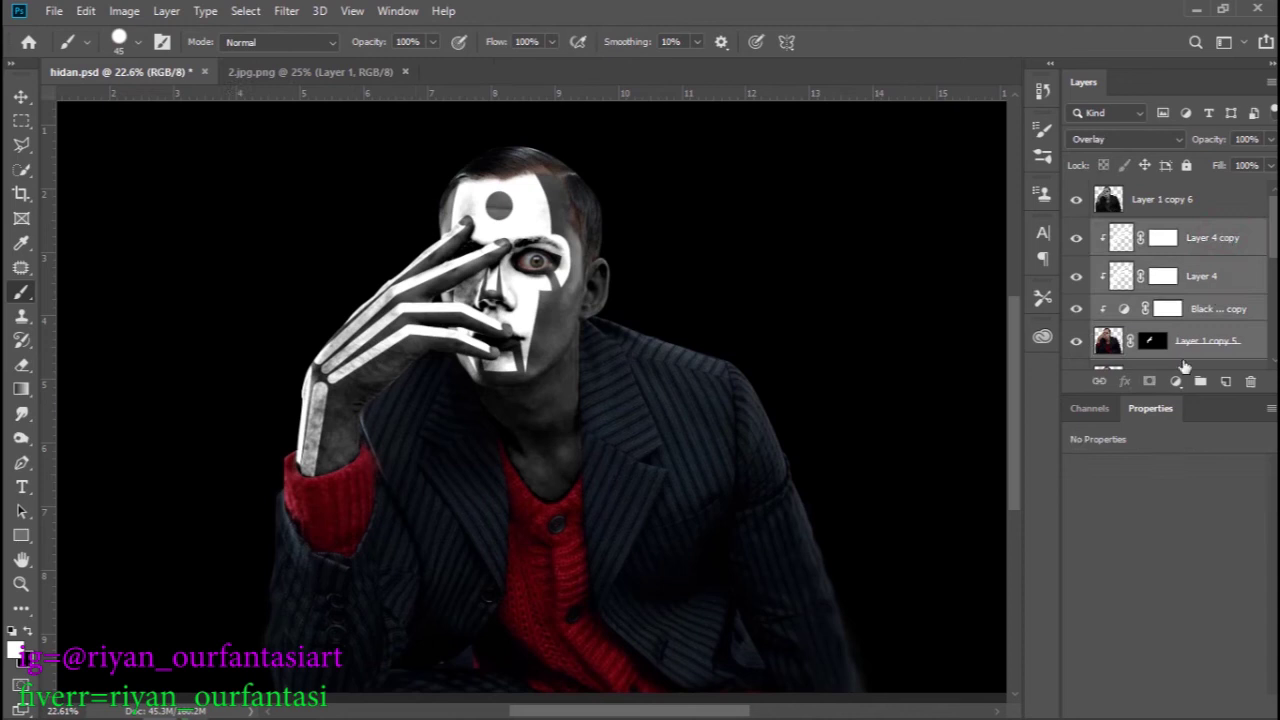
pyautogui.click(1200, 381)
pyautogui.doubleClick(1147, 229)
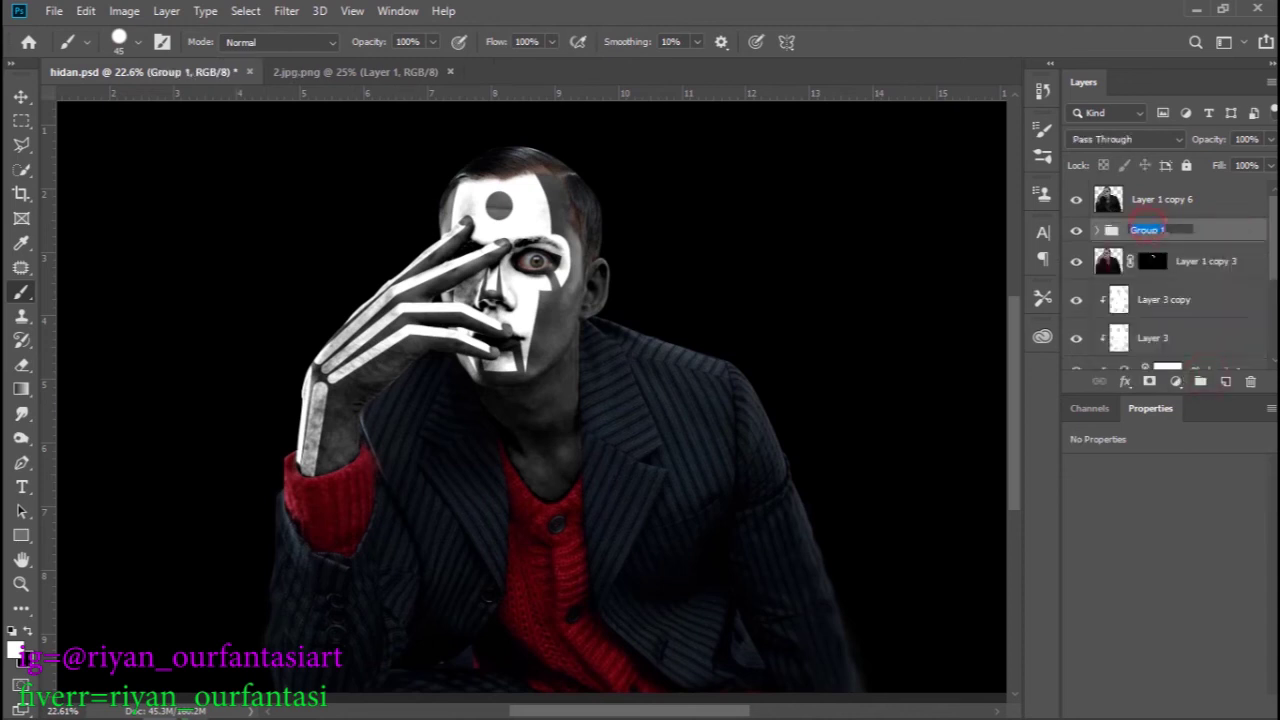
pyautogui.write('hand')
pyautogui.press('Return')
# Step: Group the face layers from Layer 1 copy 2 up to Layer 3 copy into a group named 'head'
pyautogui.scroll(-3, 1212, 300)
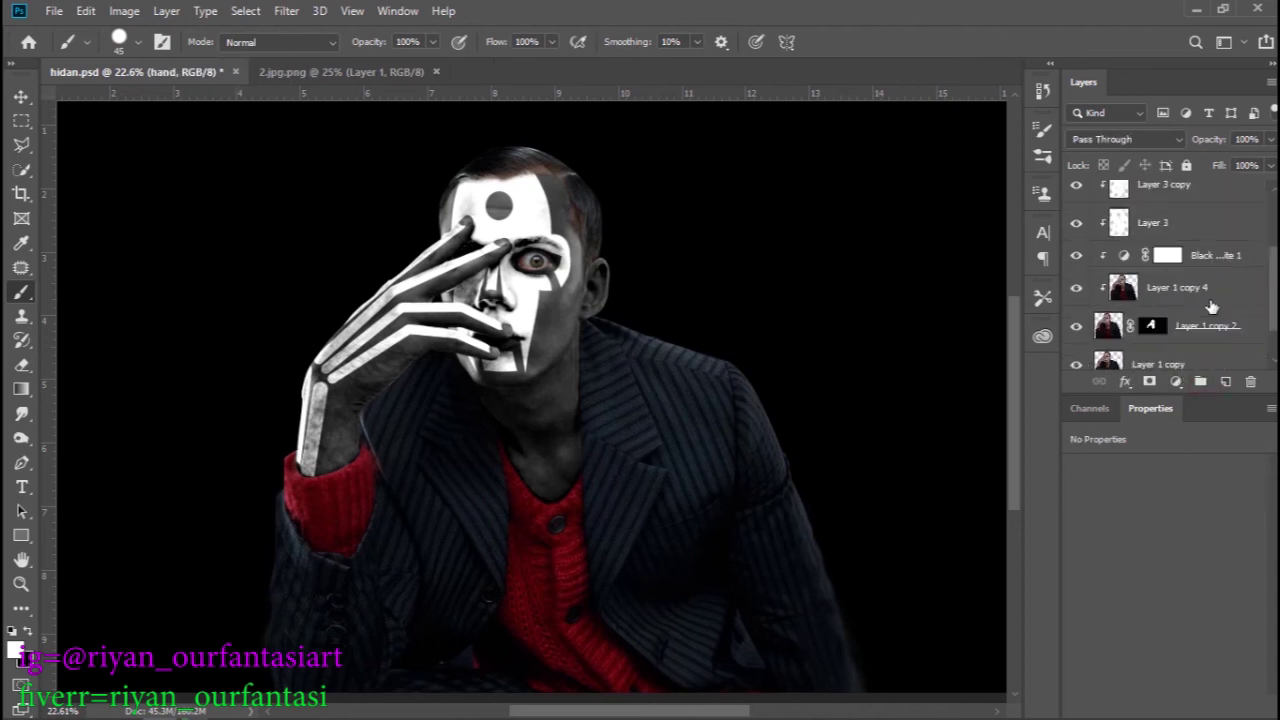
pyautogui.click(1153, 285)
pyautogui.click(1148, 254)
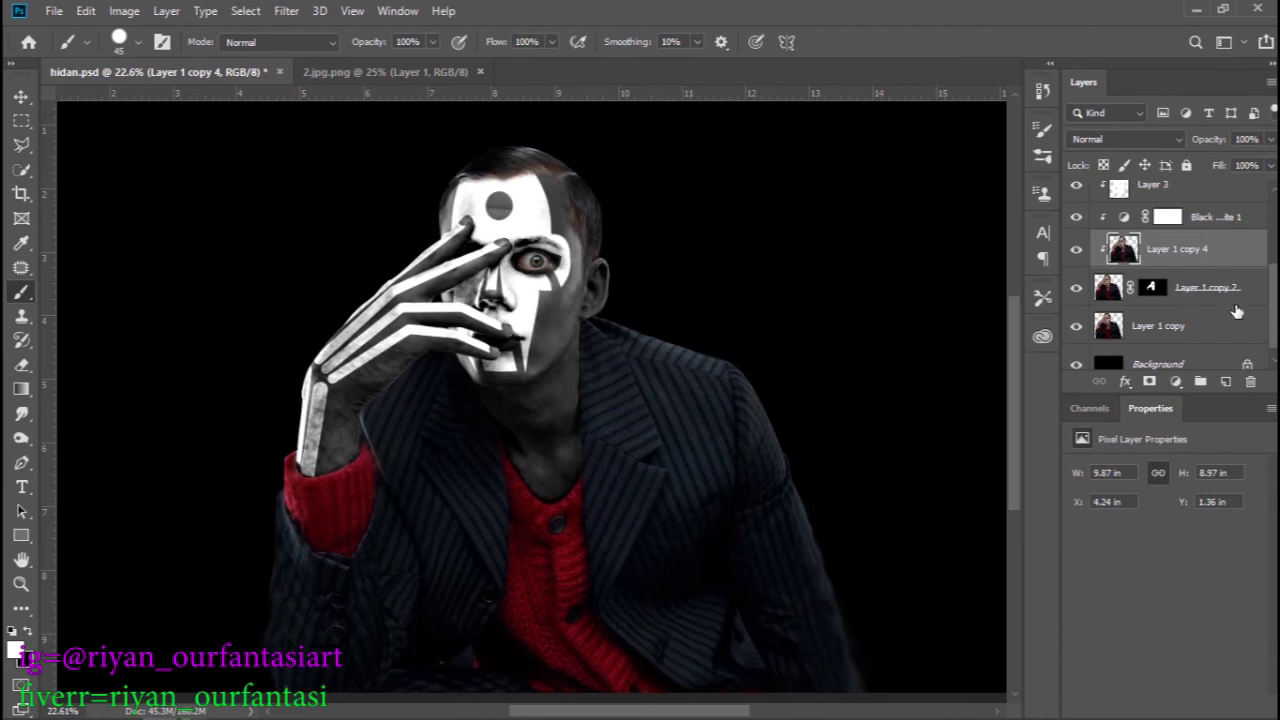
pyautogui.scroll(1, 1236, 311)
pyautogui.scroll(1, 1236, 311)
pyautogui.keyDown('shift'); pyautogui.click(1208, 223); pyautogui.keyUp('shift')
pyautogui.click(1201, 383)
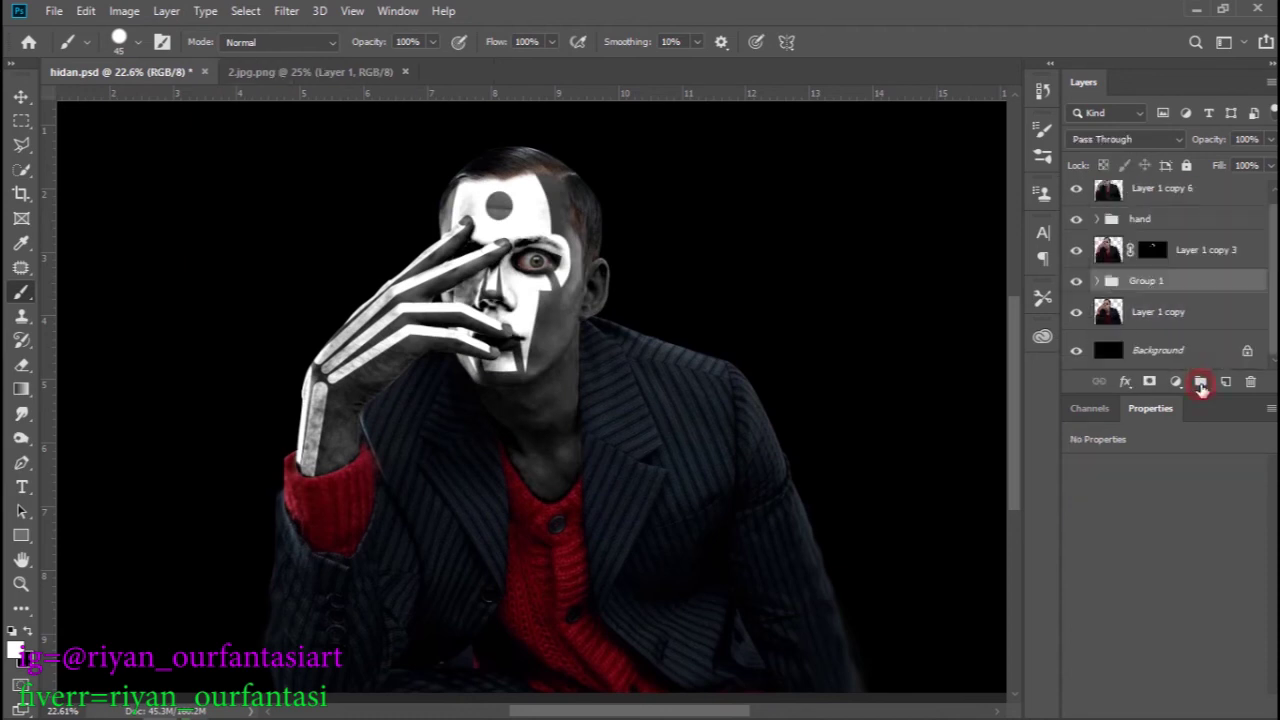
pyautogui.doubleClick(1147, 281)
pyautogui.write('head')
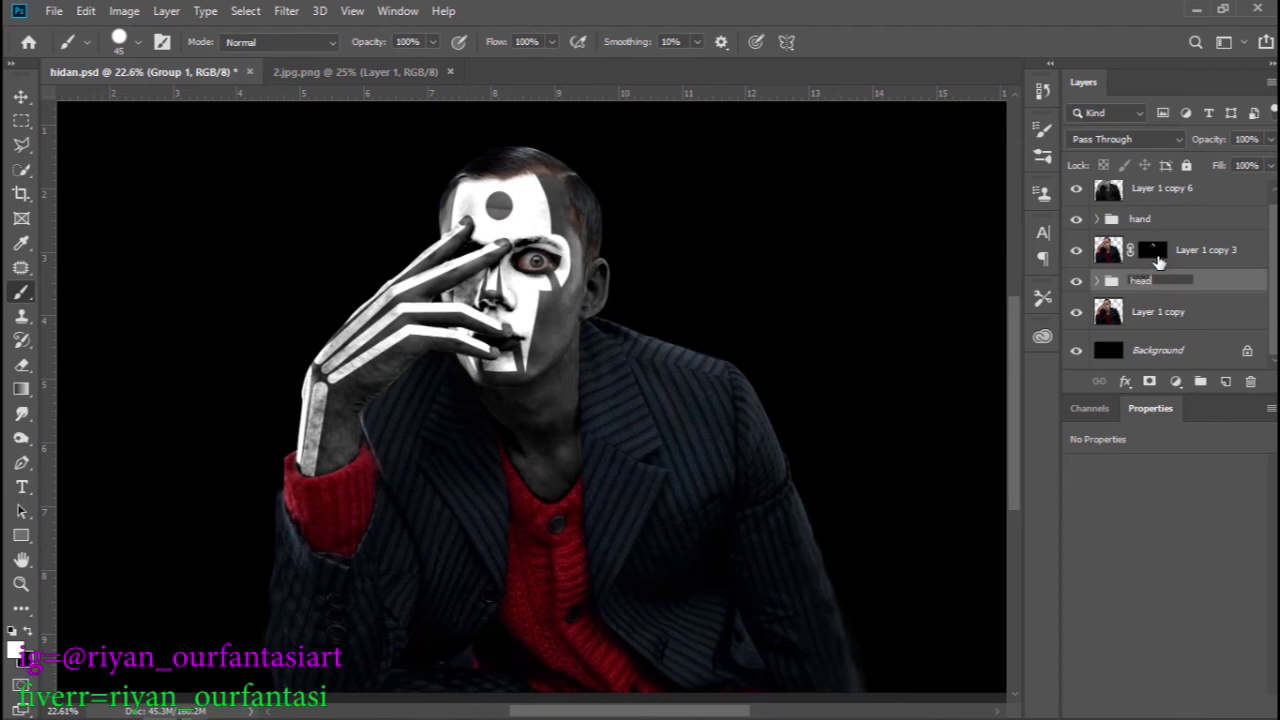
pyautogui.press('Return')
pyautogui.click(1185, 252)
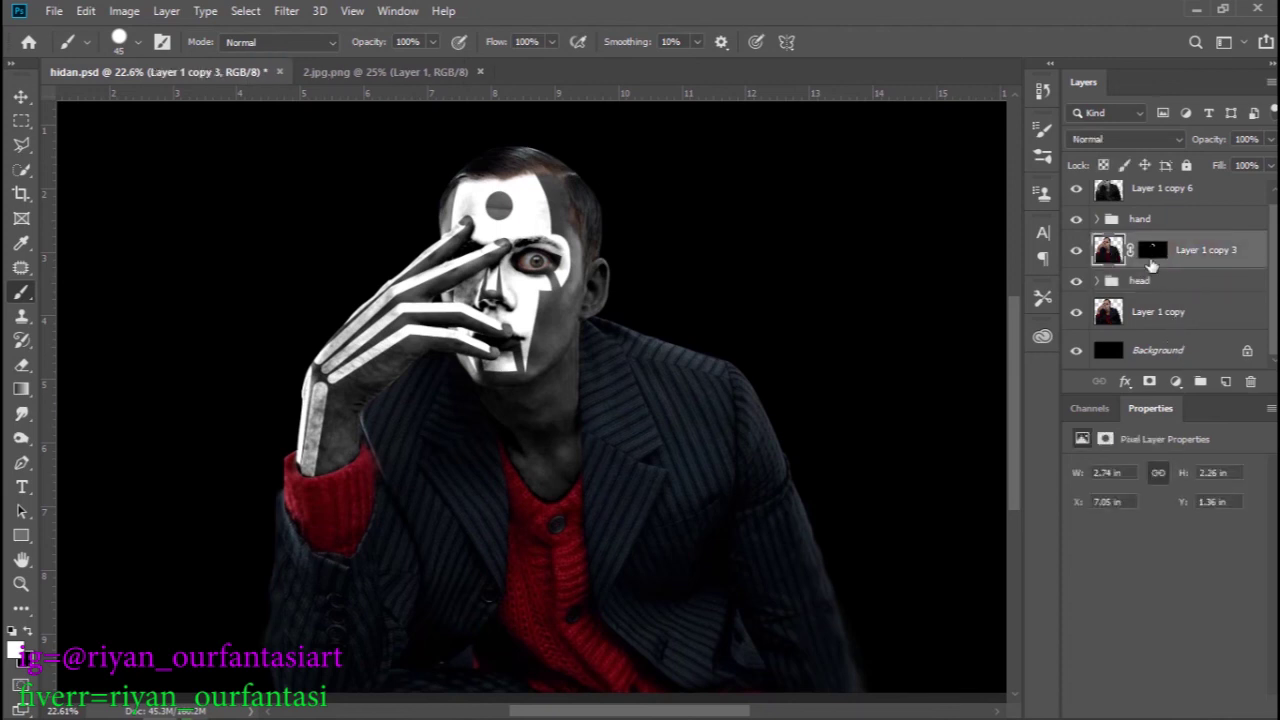
# Step: Add a Levels adjustment with midtone 2.19, input white 150 and output 49–214
pyautogui.click(1175, 382)
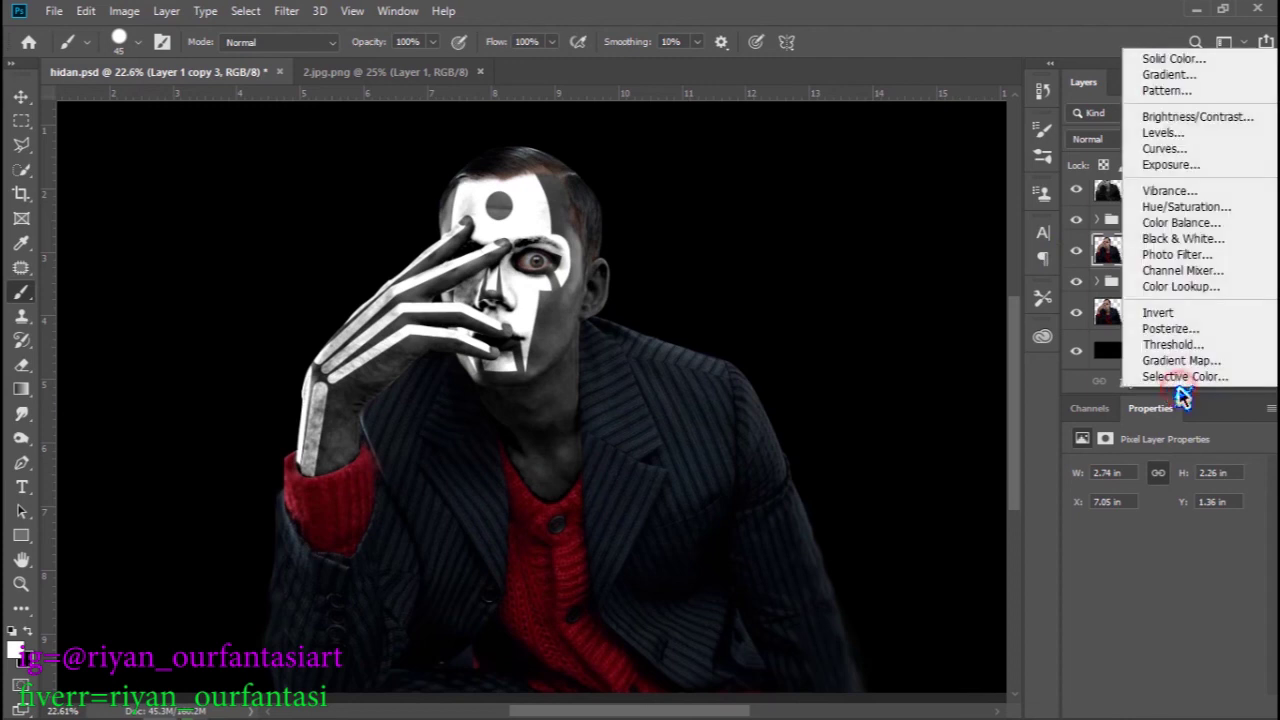
pyautogui.click(1200, 133)
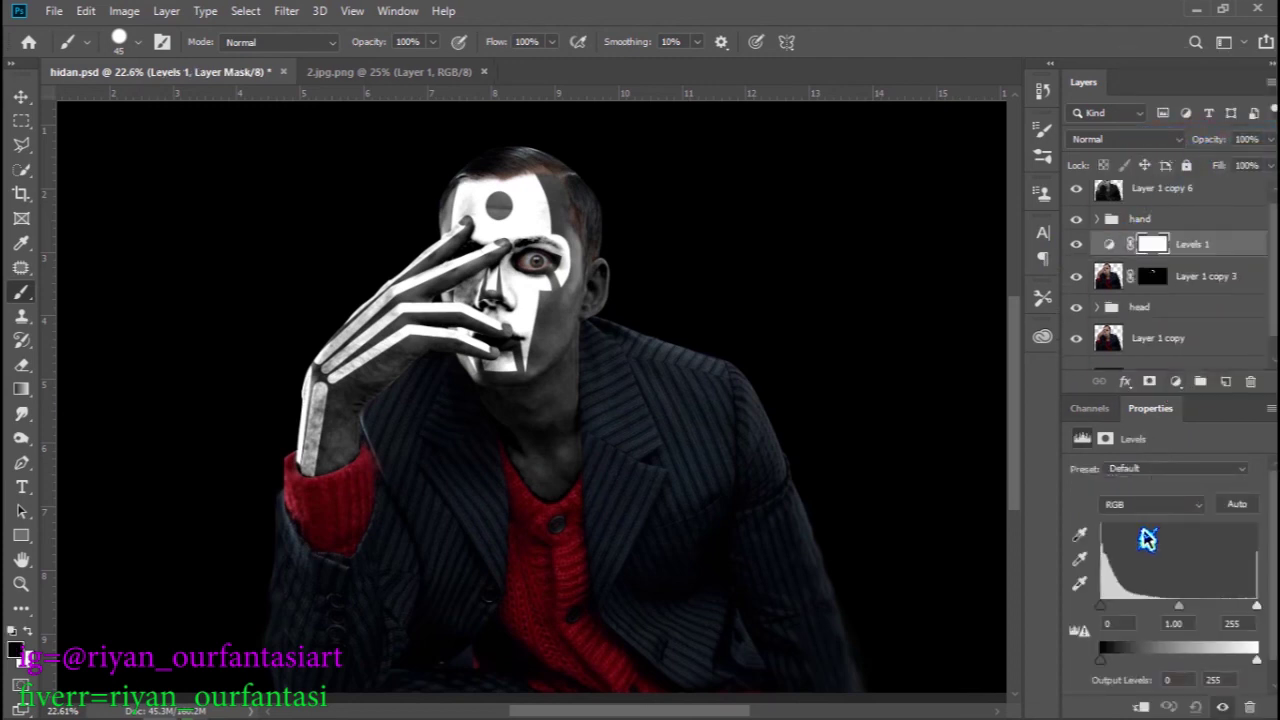
pyautogui.moveTo(1179, 607); pyautogui.dragTo(1127, 607)
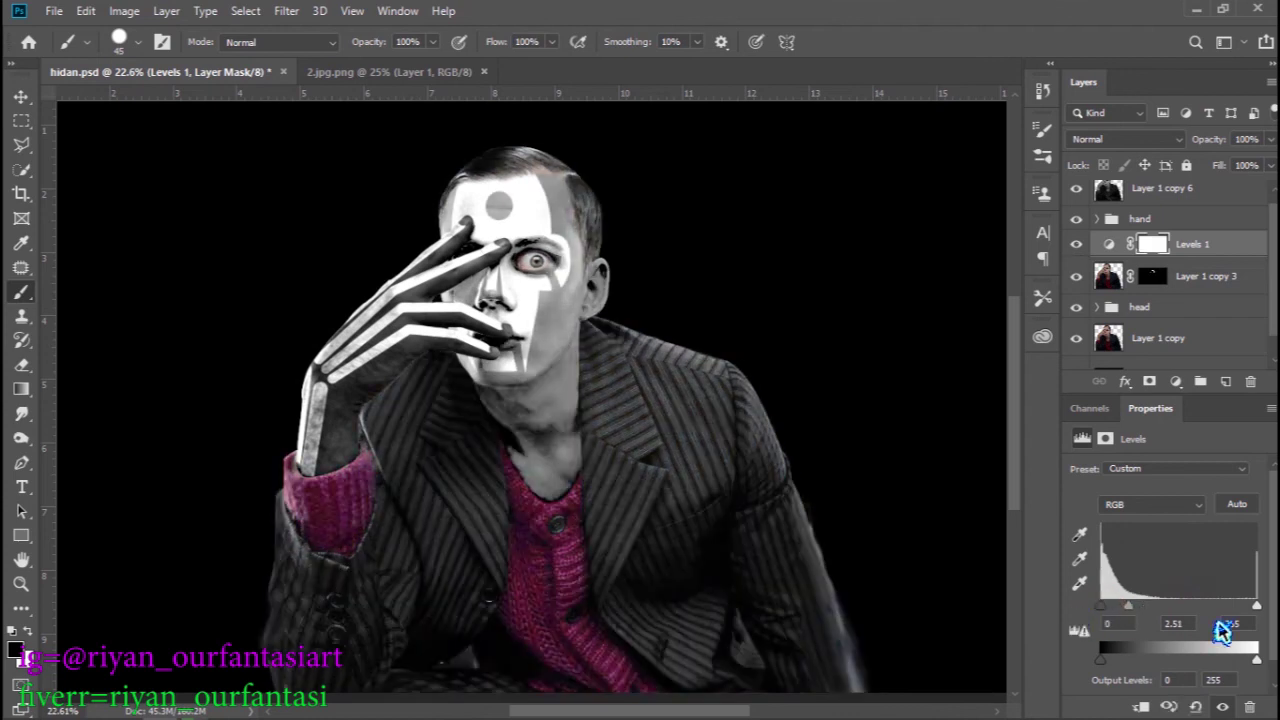
pyautogui.moveTo(1253, 607); pyautogui.dragTo(1120, 607)
pyautogui.moveTo(1256, 660)
pyautogui.mouseDown()
pyautogui.moveTo(1203, 660)
pyautogui.moveTo(1233, 660)
pyautogui.mouseUp()
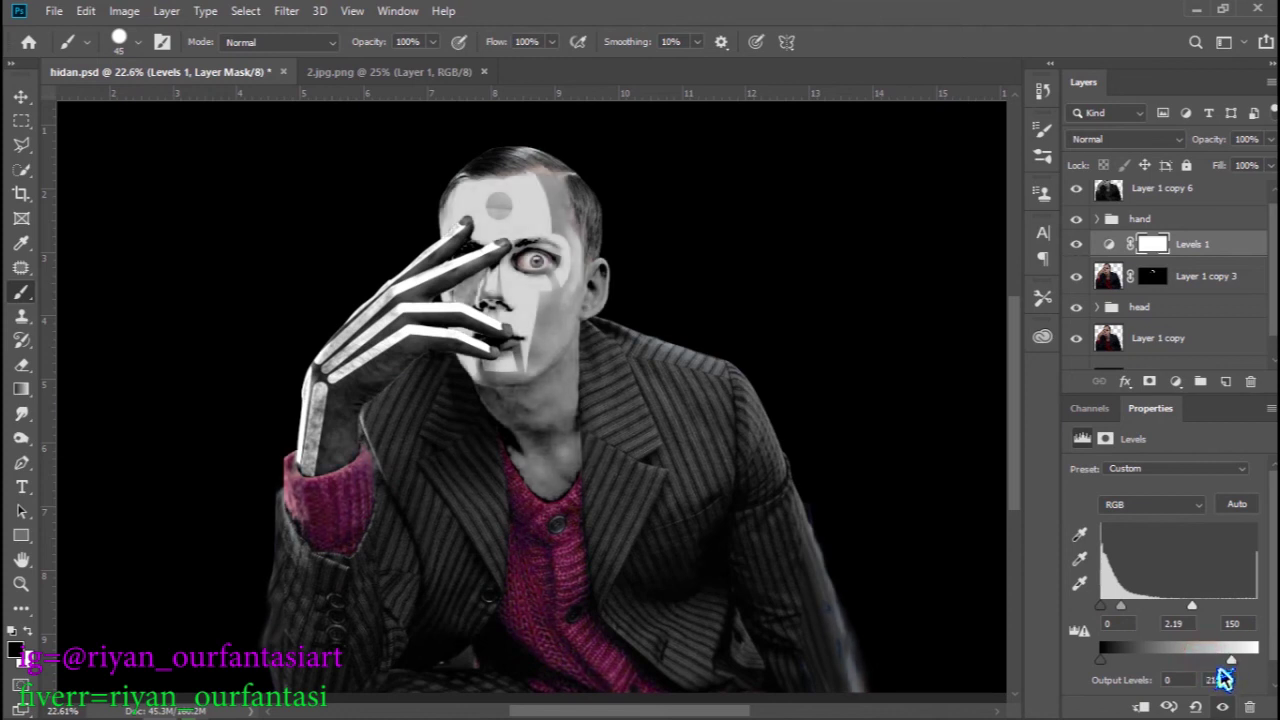
pyautogui.moveTo(1101, 660)
pyautogui.mouseDown()
pyautogui.moveTo(1151, 660)
pyautogui.moveTo(1130, 660)
pyautogui.mouseUp()
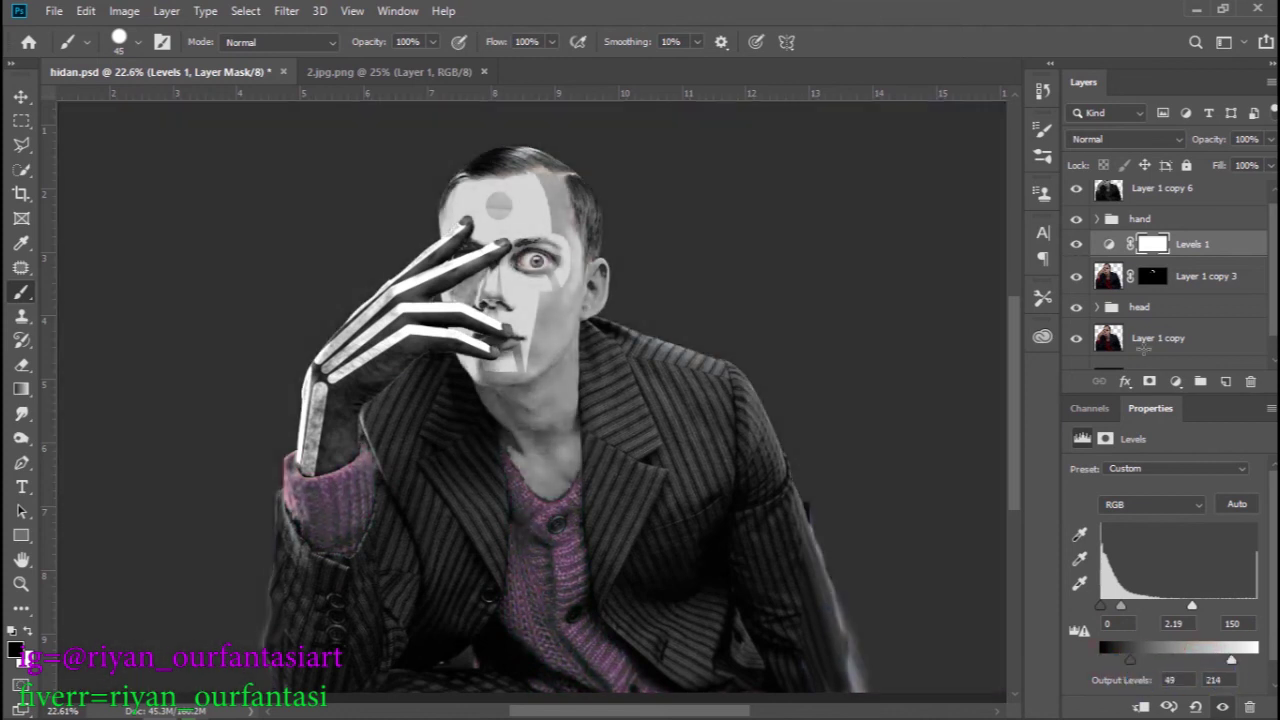
# Step: Delete Layer 1 copy 6 and clip Levels 1 to Layer 1 copy 3
pyautogui.scroll(1, 1144, 349)
pyautogui.click(1151, 204)
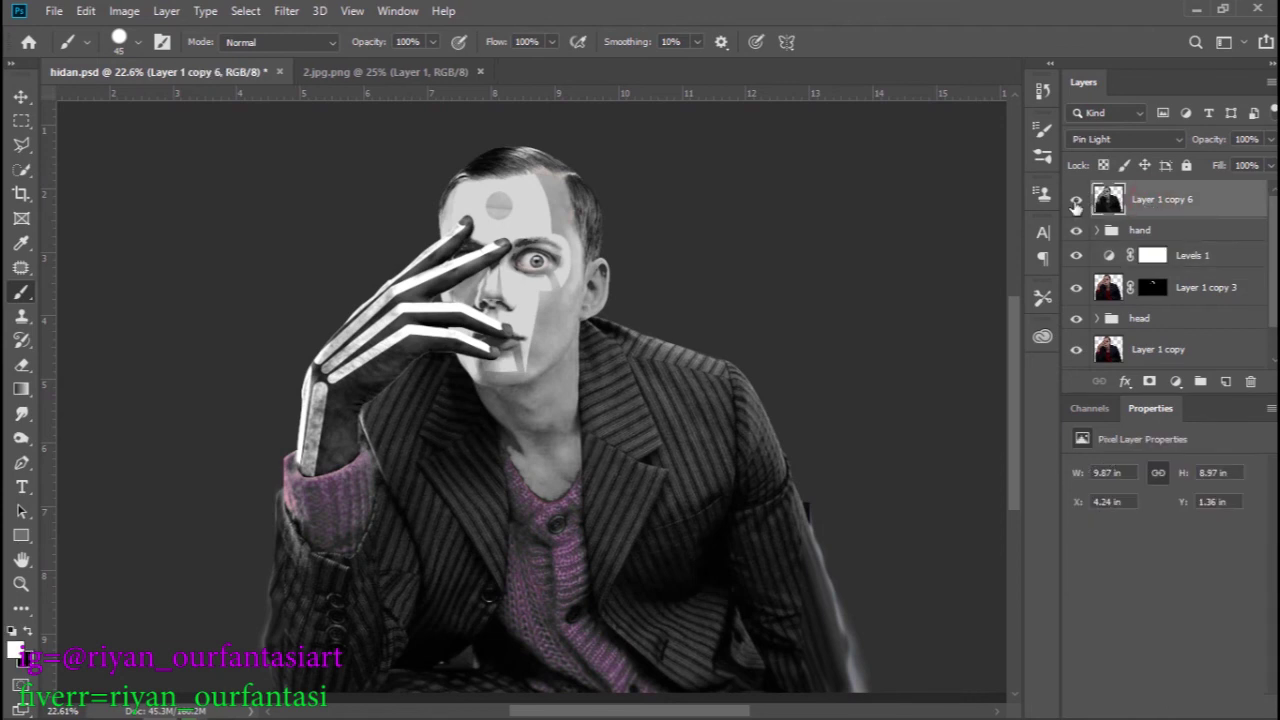
pyautogui.click(1076, 204)
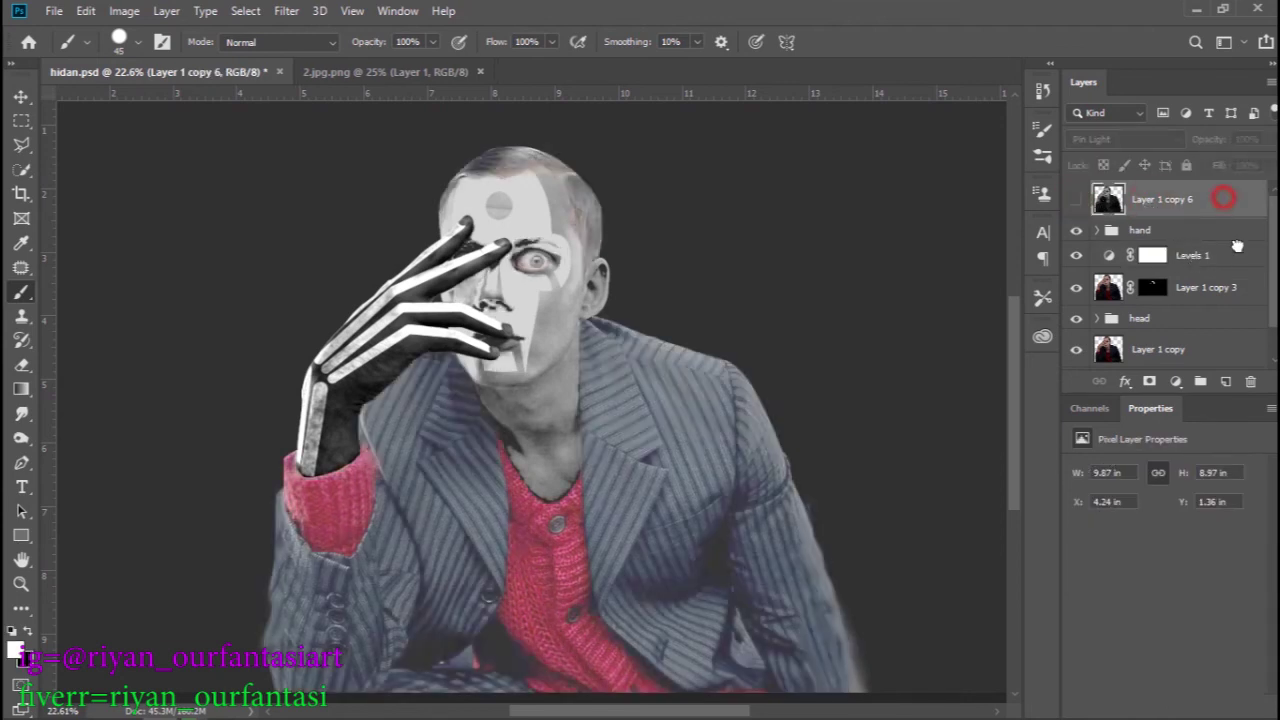
pyautogui.press('Delete')
pyautogui.click(1203, 218)
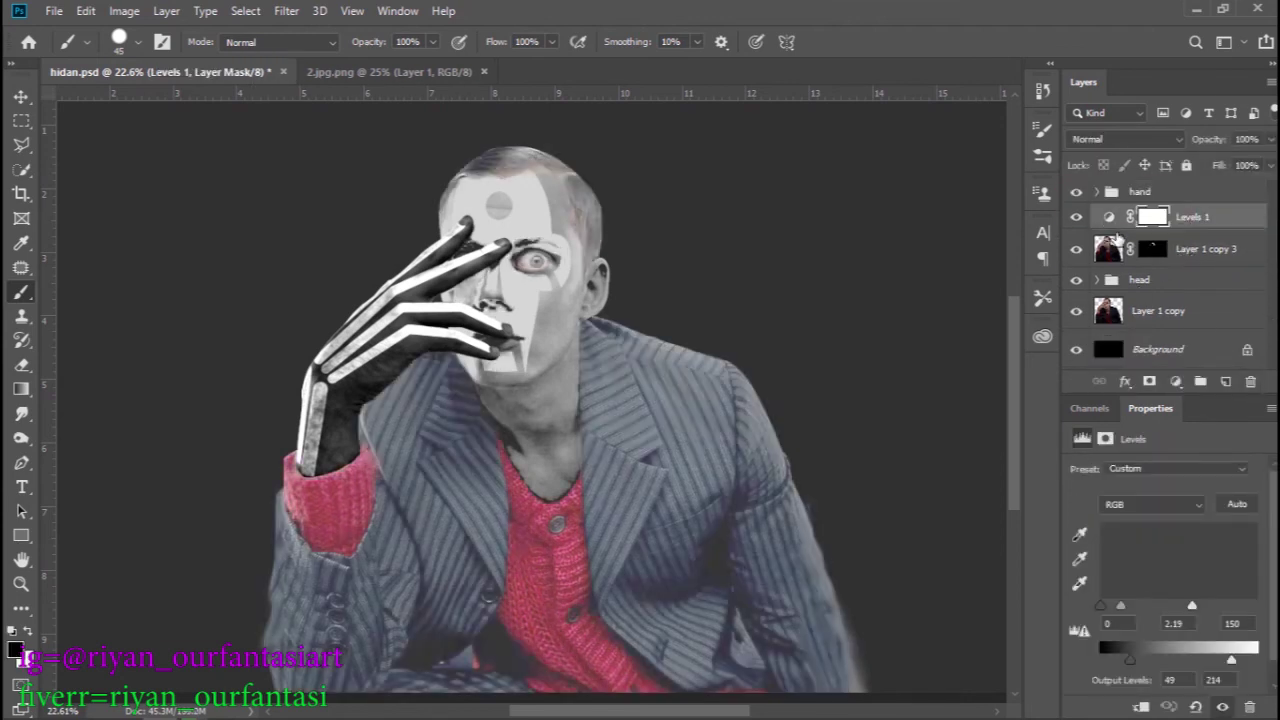
pyautogui.rightClick(1213, 228)
pyautogui.click(1050, 362)
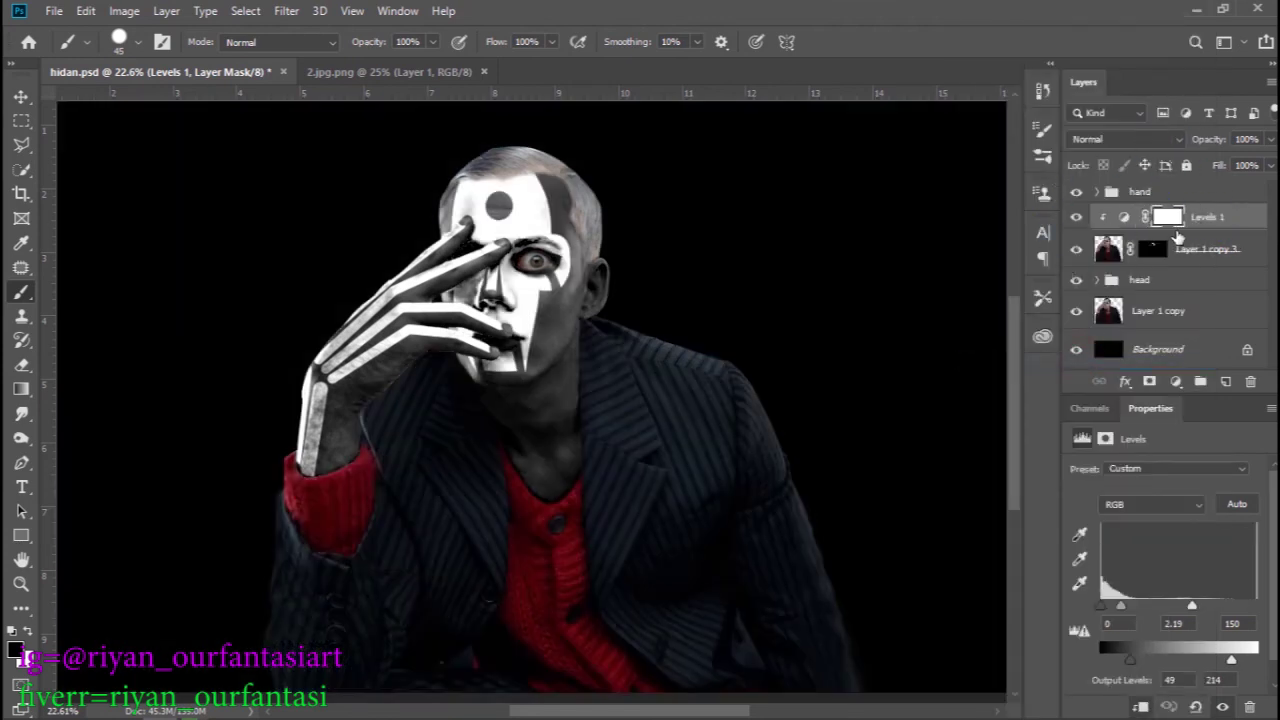
pyautogui.click(1076, 217)
pyautogui.click(1076, 217)
# Step: Paint along the hairline on Layer 1 copy 3's mask with a soft round brush at 64% opacity
pyautogui.scroll(2, 536, 160)
pyautogui.scroll(3, 536, 160)
pyautogui.scroll(3, 536, 160)
pyautogui.scroll(2, 536, 160)
pyautogui.click(1156, 247)
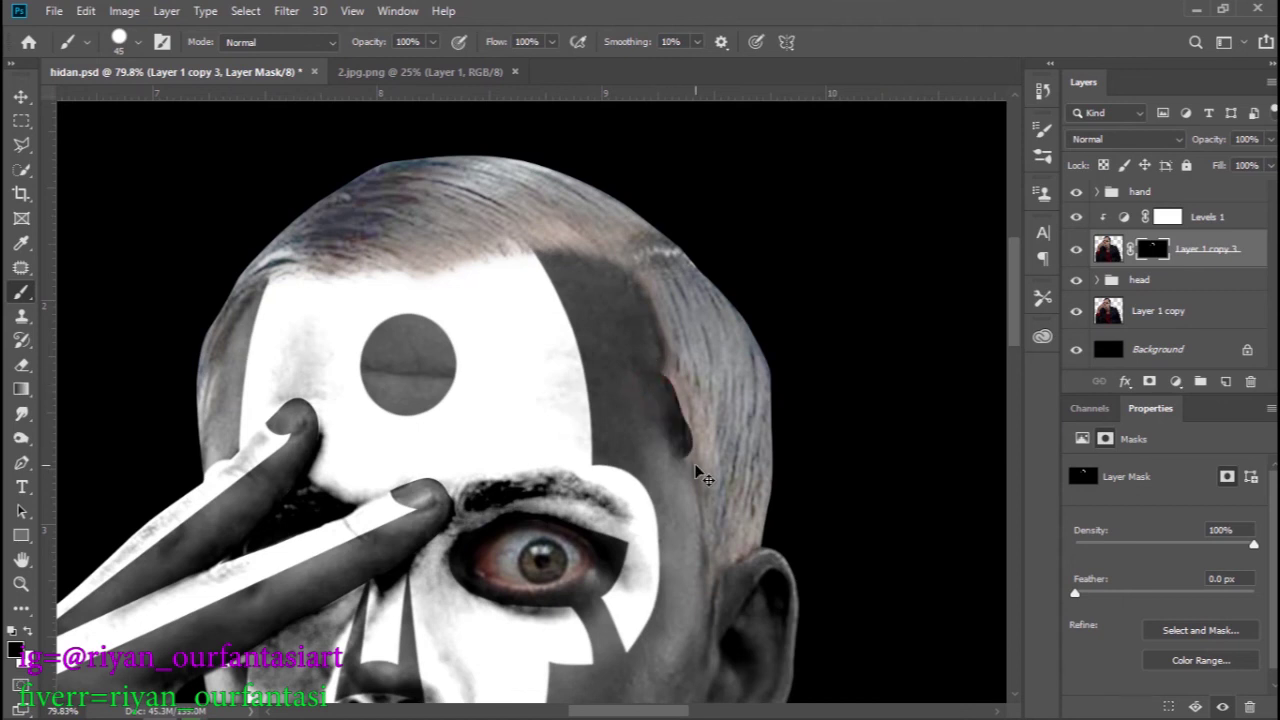
pyautogui.rightClick(975, 502)
pyautogui.click(958, 593)
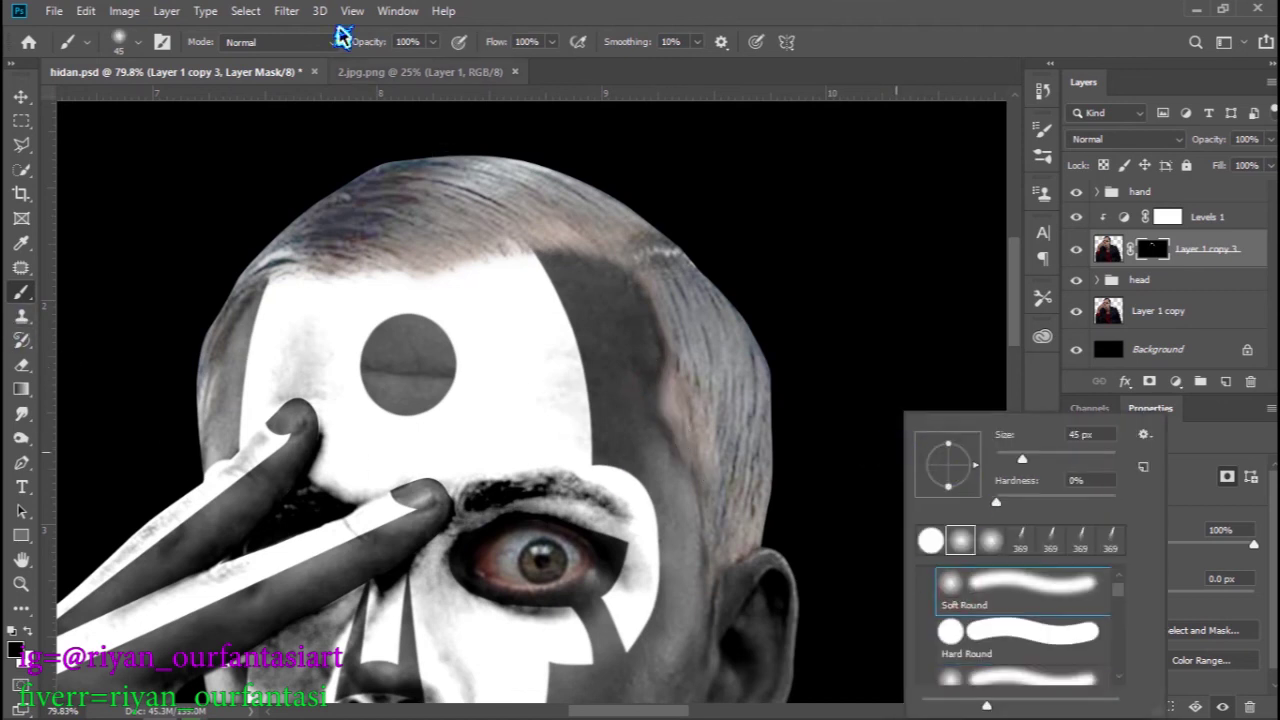
pyautogui.click(436, 42)
pyautogui.click(400, 65)
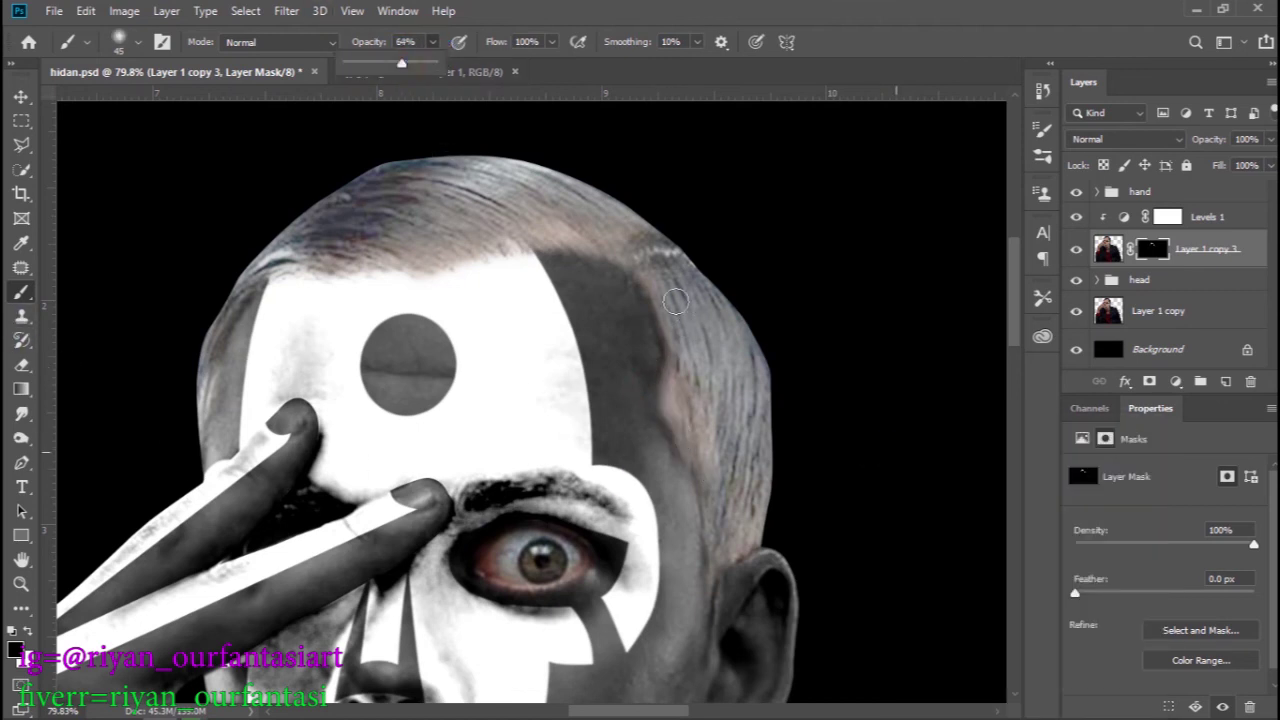
pyautogui.moveTo(658, 347)
pyautogui.mouseDown()
pyautogui.moveTo(713, 571)
pyautogui.moveTo(755, 562)
pyautogui.mouseUp()
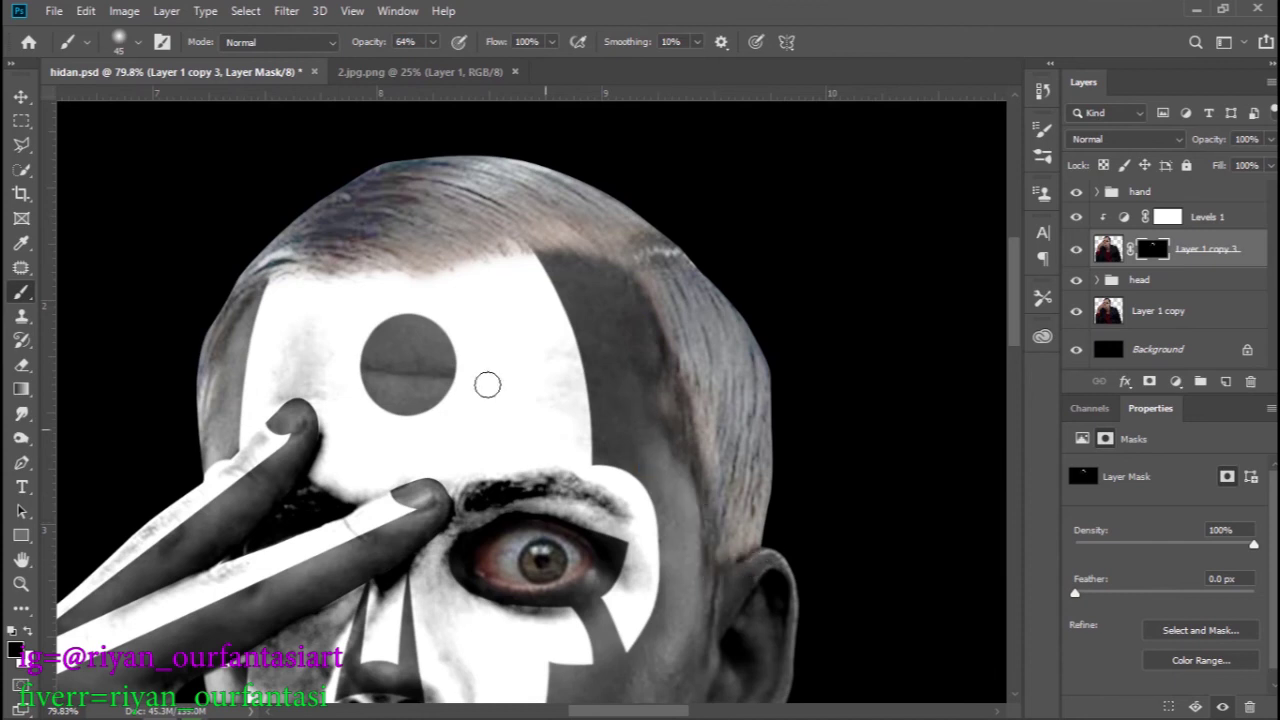
pyautogui.moveTo(301, 268)
pyautogui.mouseDown()
pyautogui.moveTo(535, 248)
pyautogui.moveTo(634, 290)
pyautogui.mouseUp()
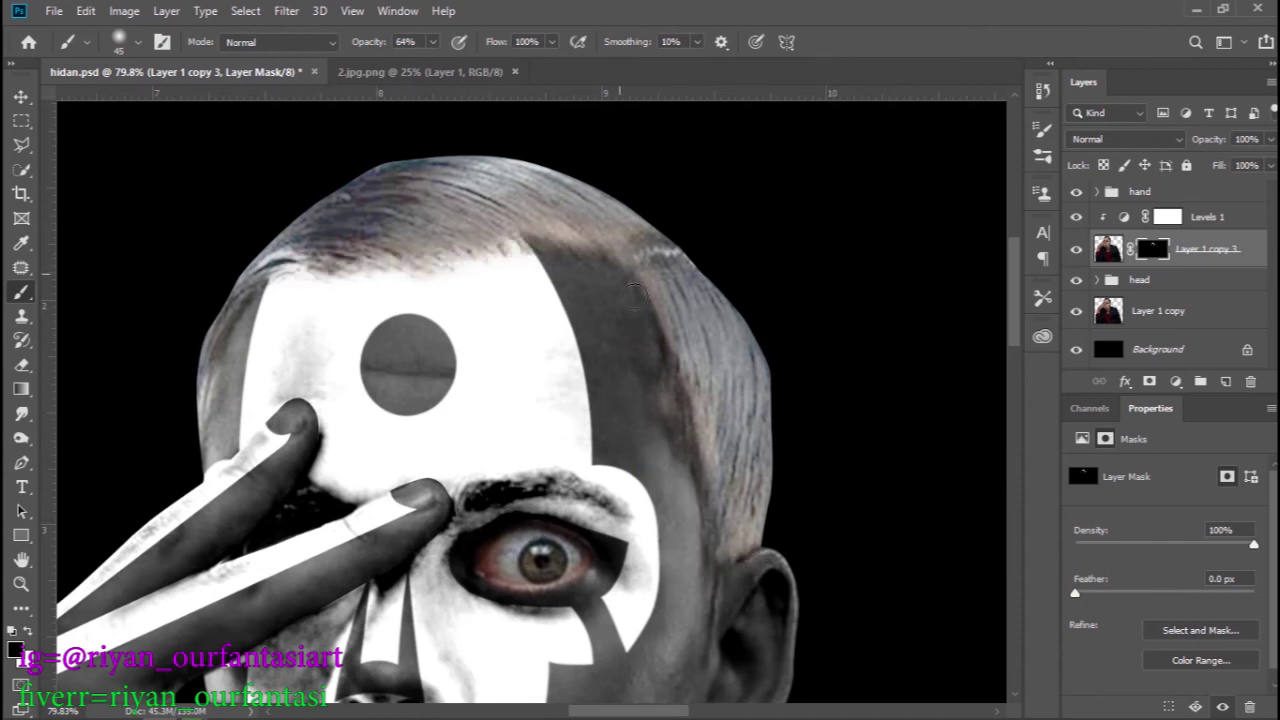